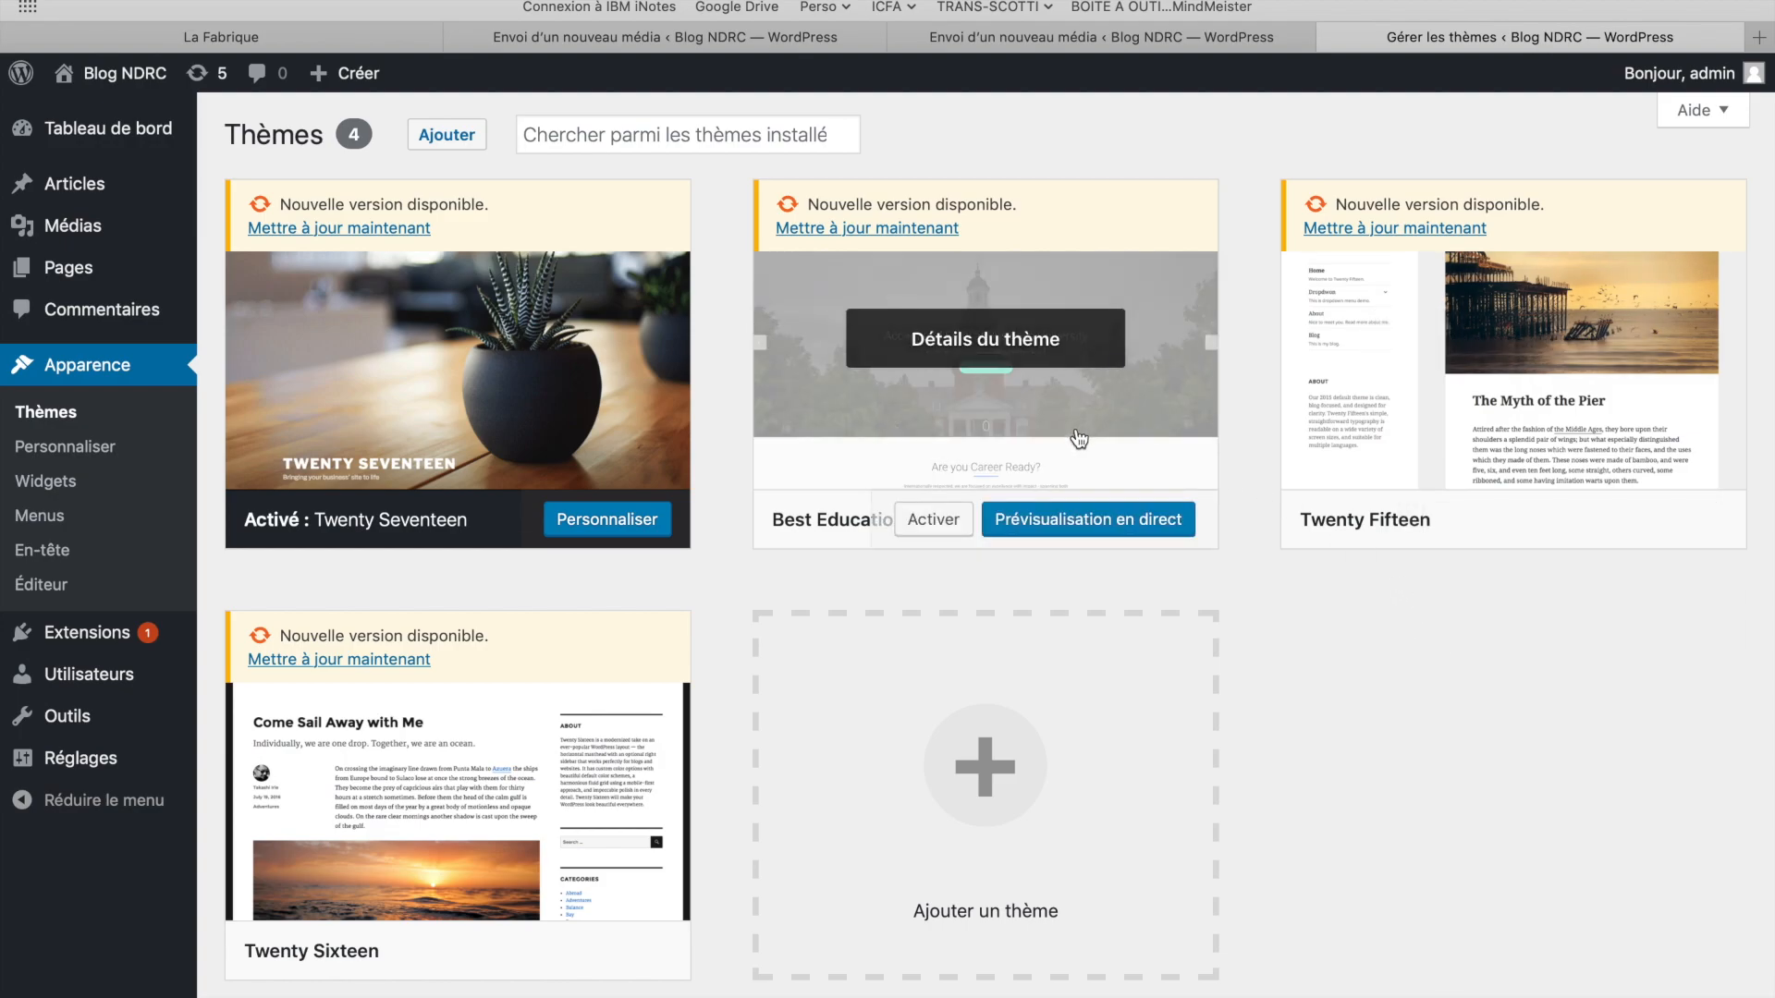
Activate the Best Education theme and view the blog's home page with it.
left_click(936, 521)
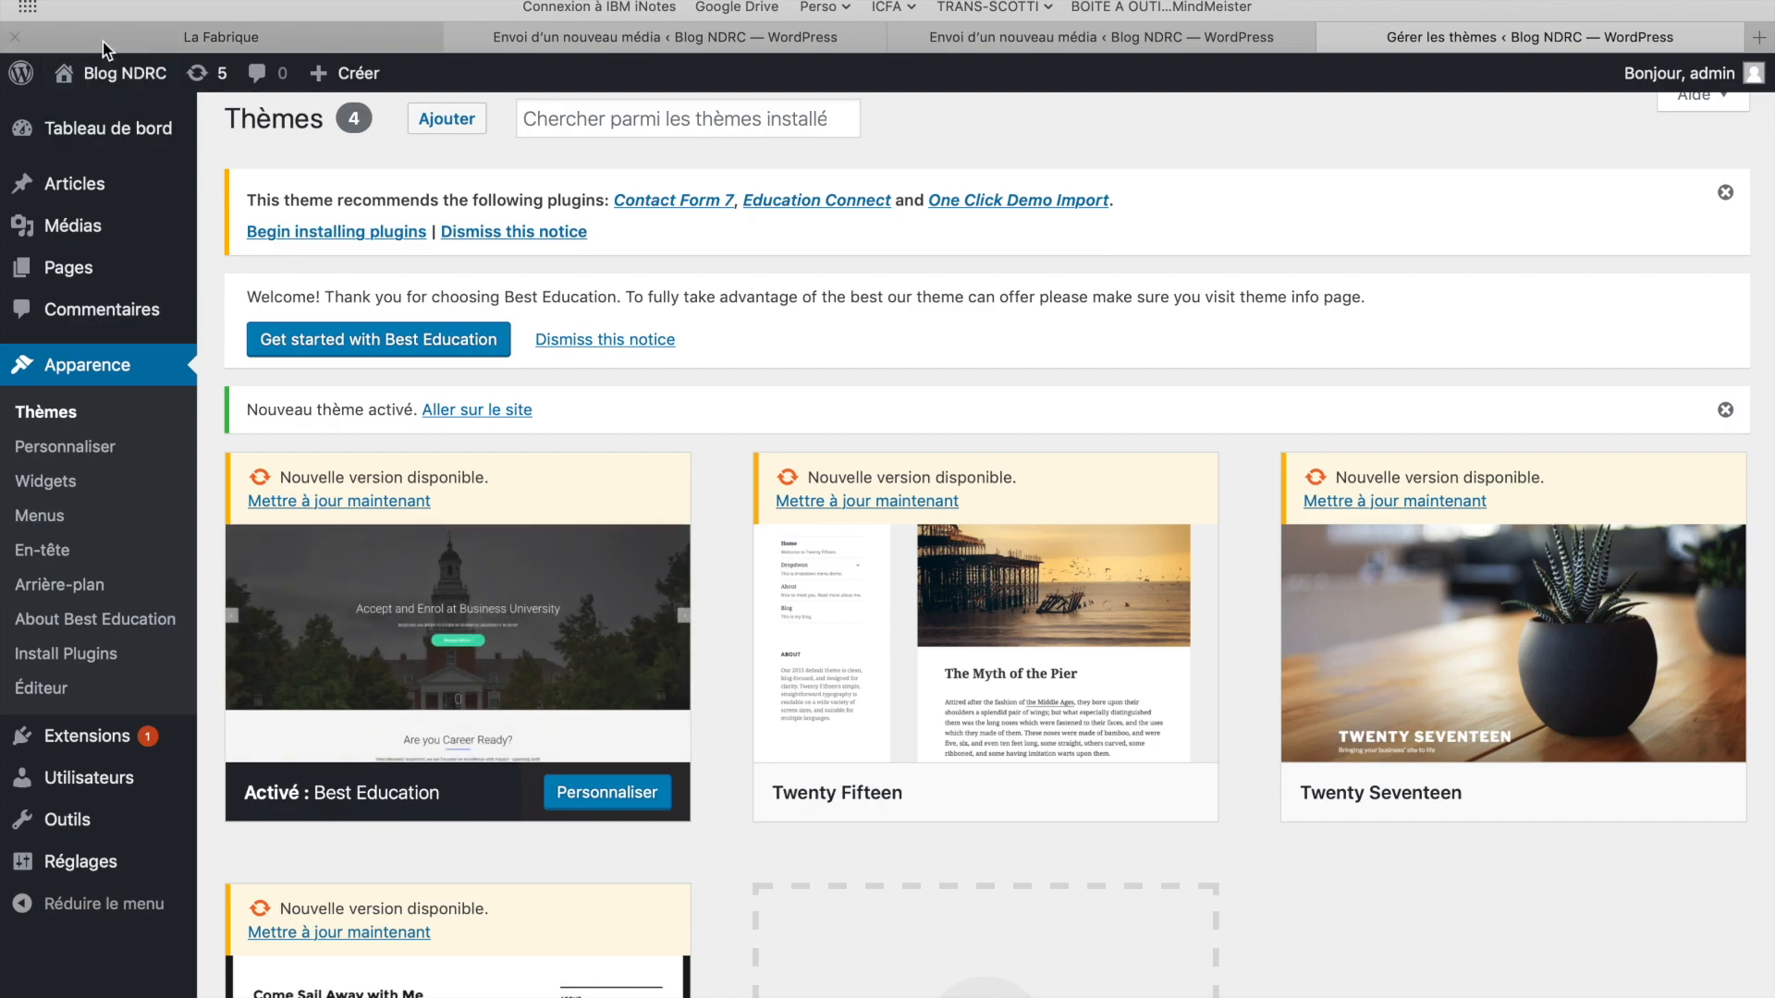
left_click(111, 76)
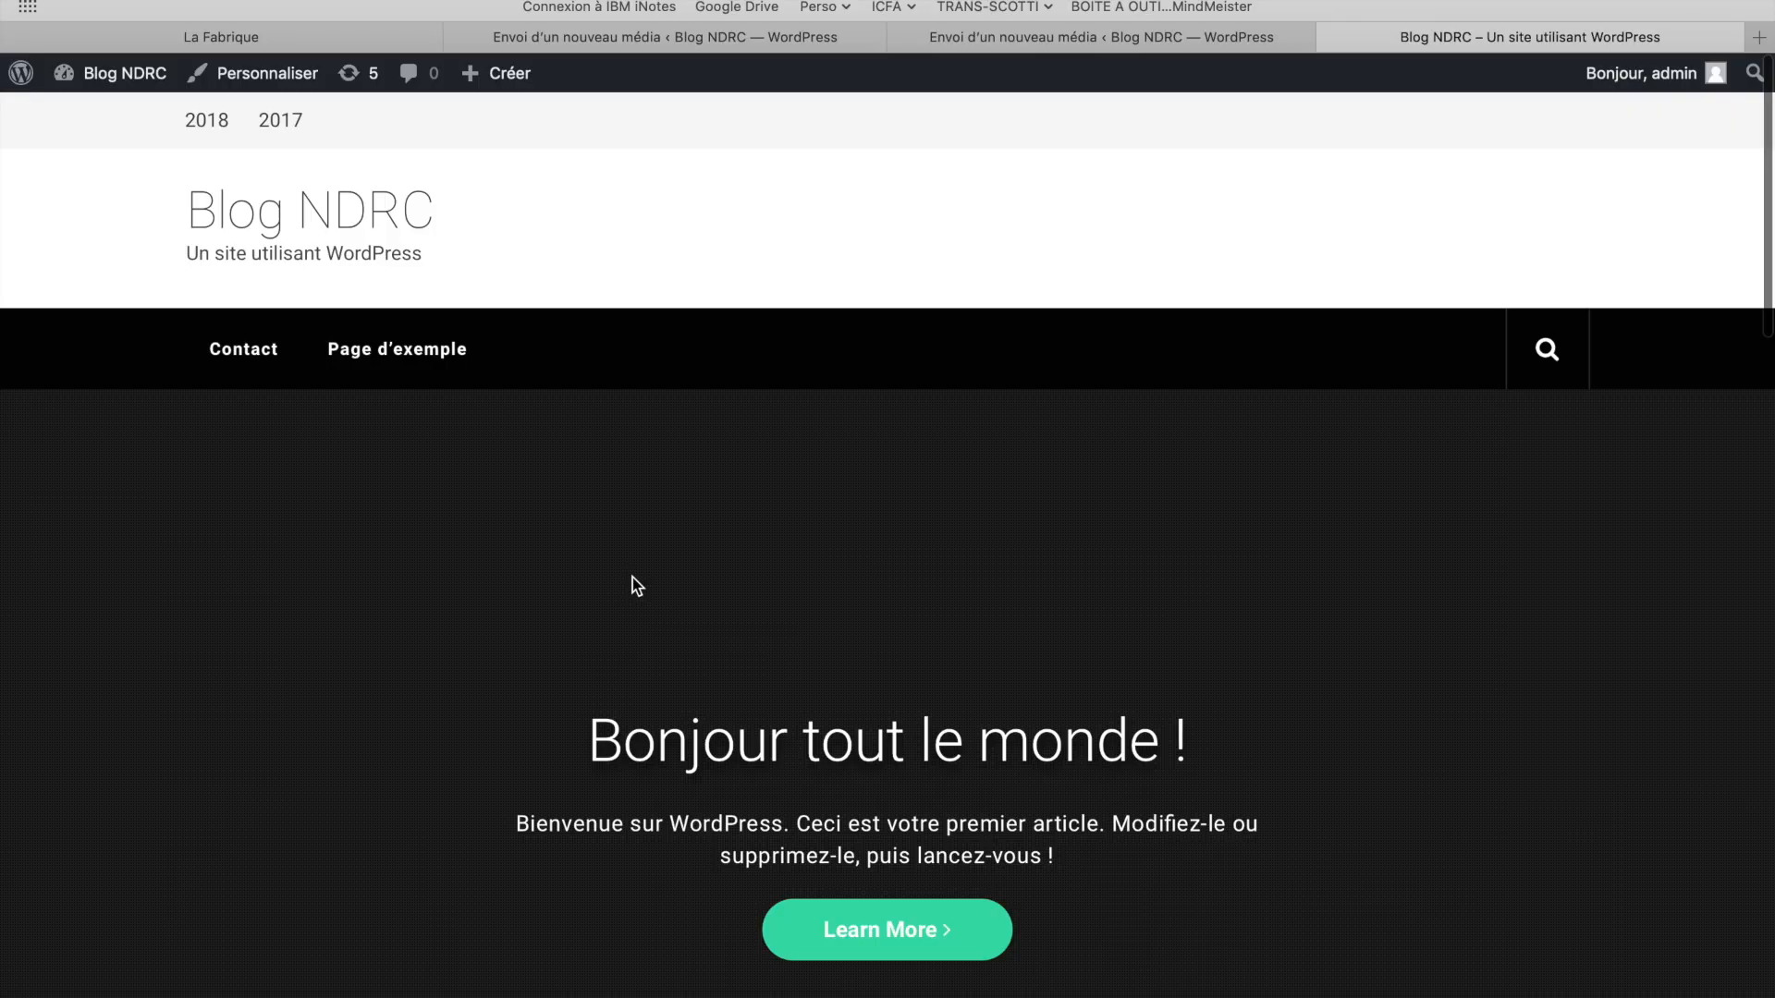
scroll(632, 577, "down", 15)
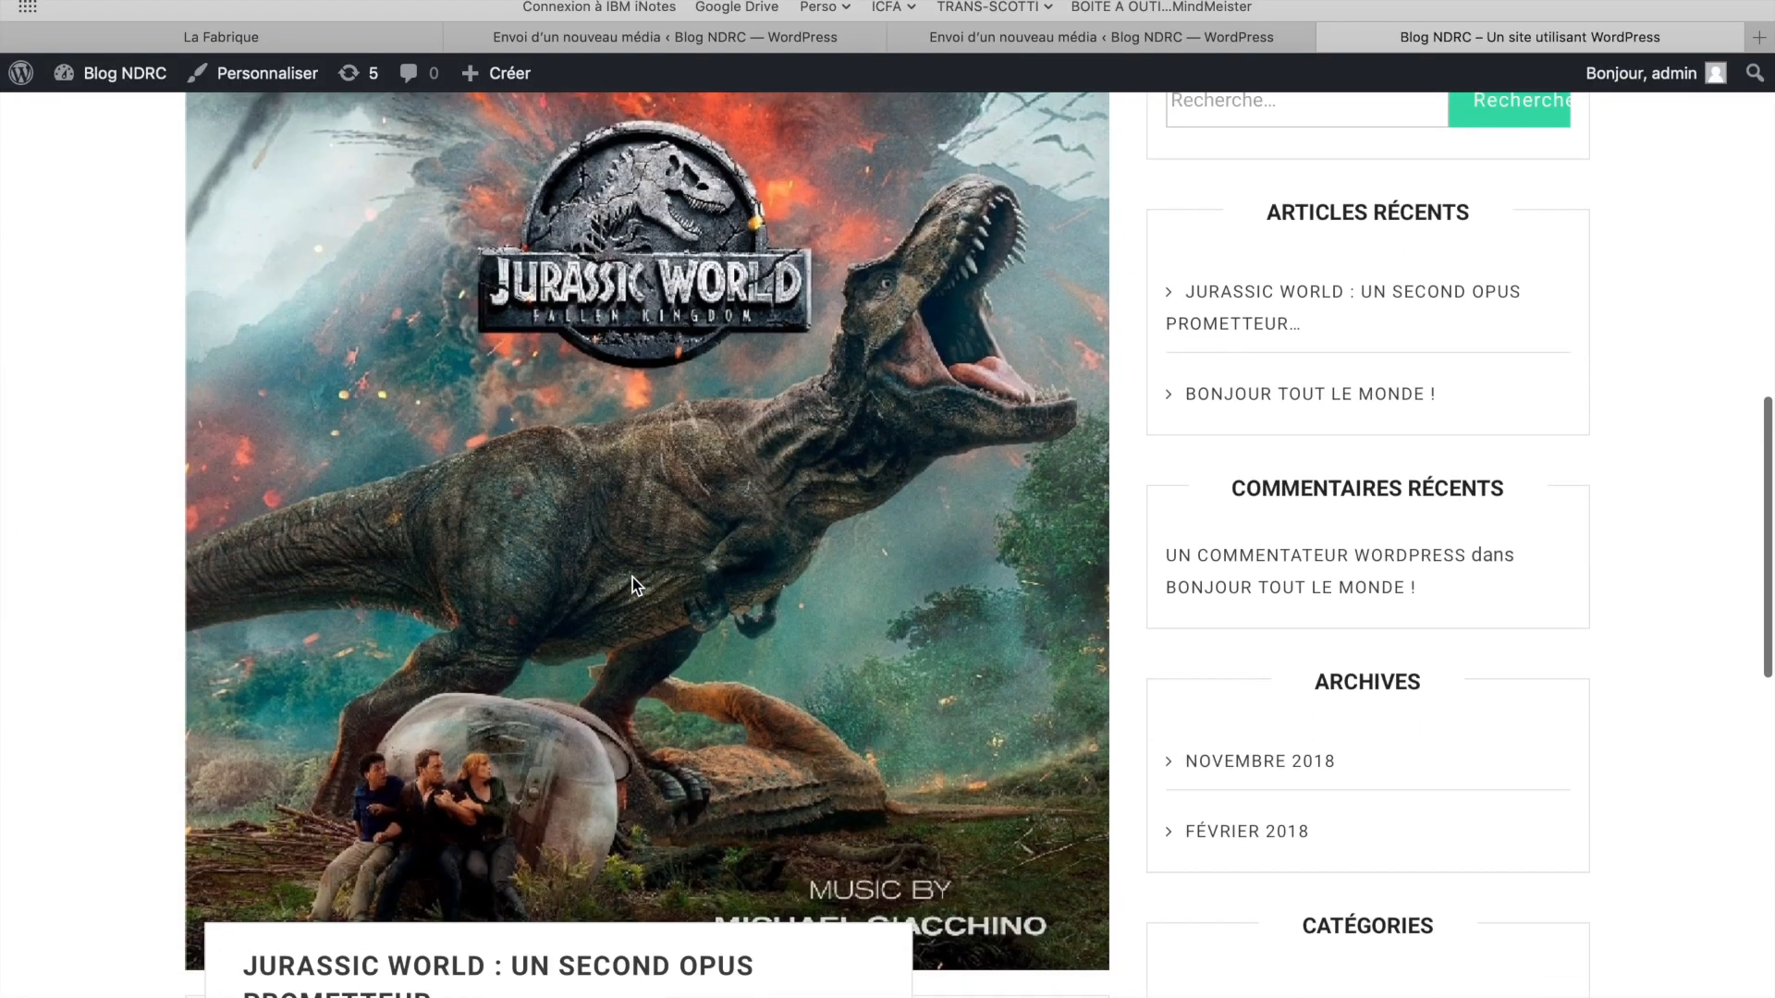
scroll(632, 577, "up", 15)
Return to the theme management page in the admin area and open the catalogue for adding themes.
mouse_move(72, 88)
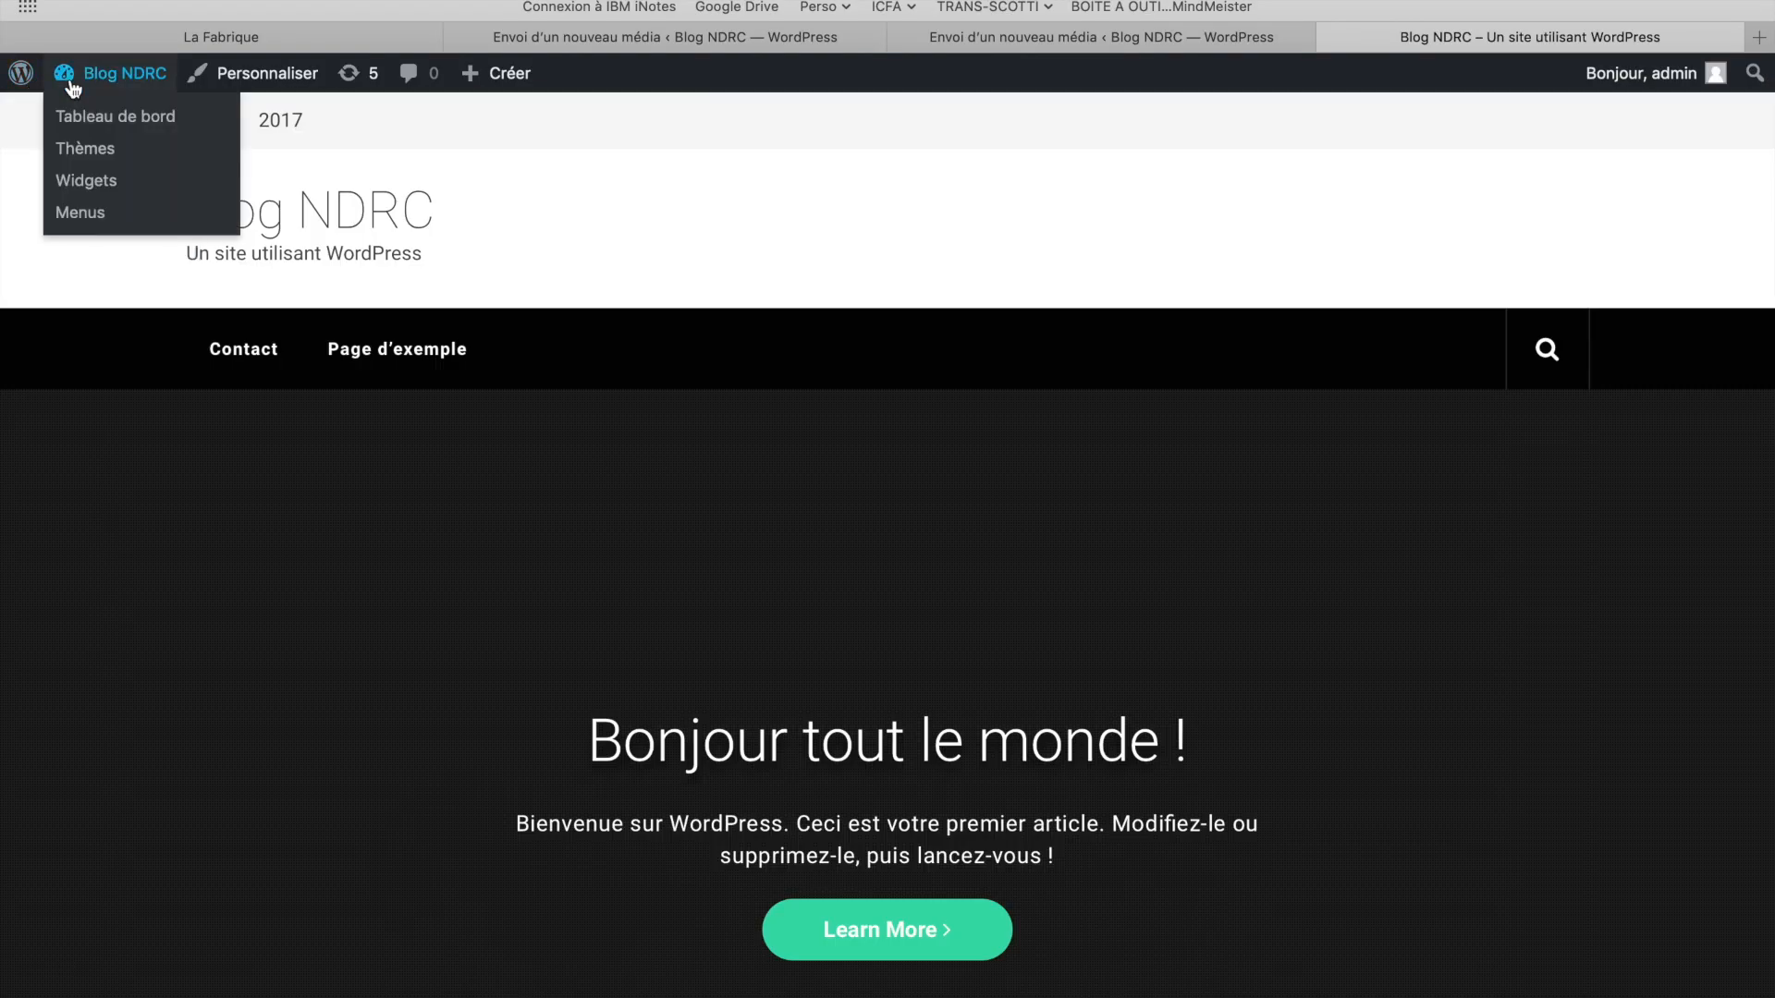
left_click(72, 83)
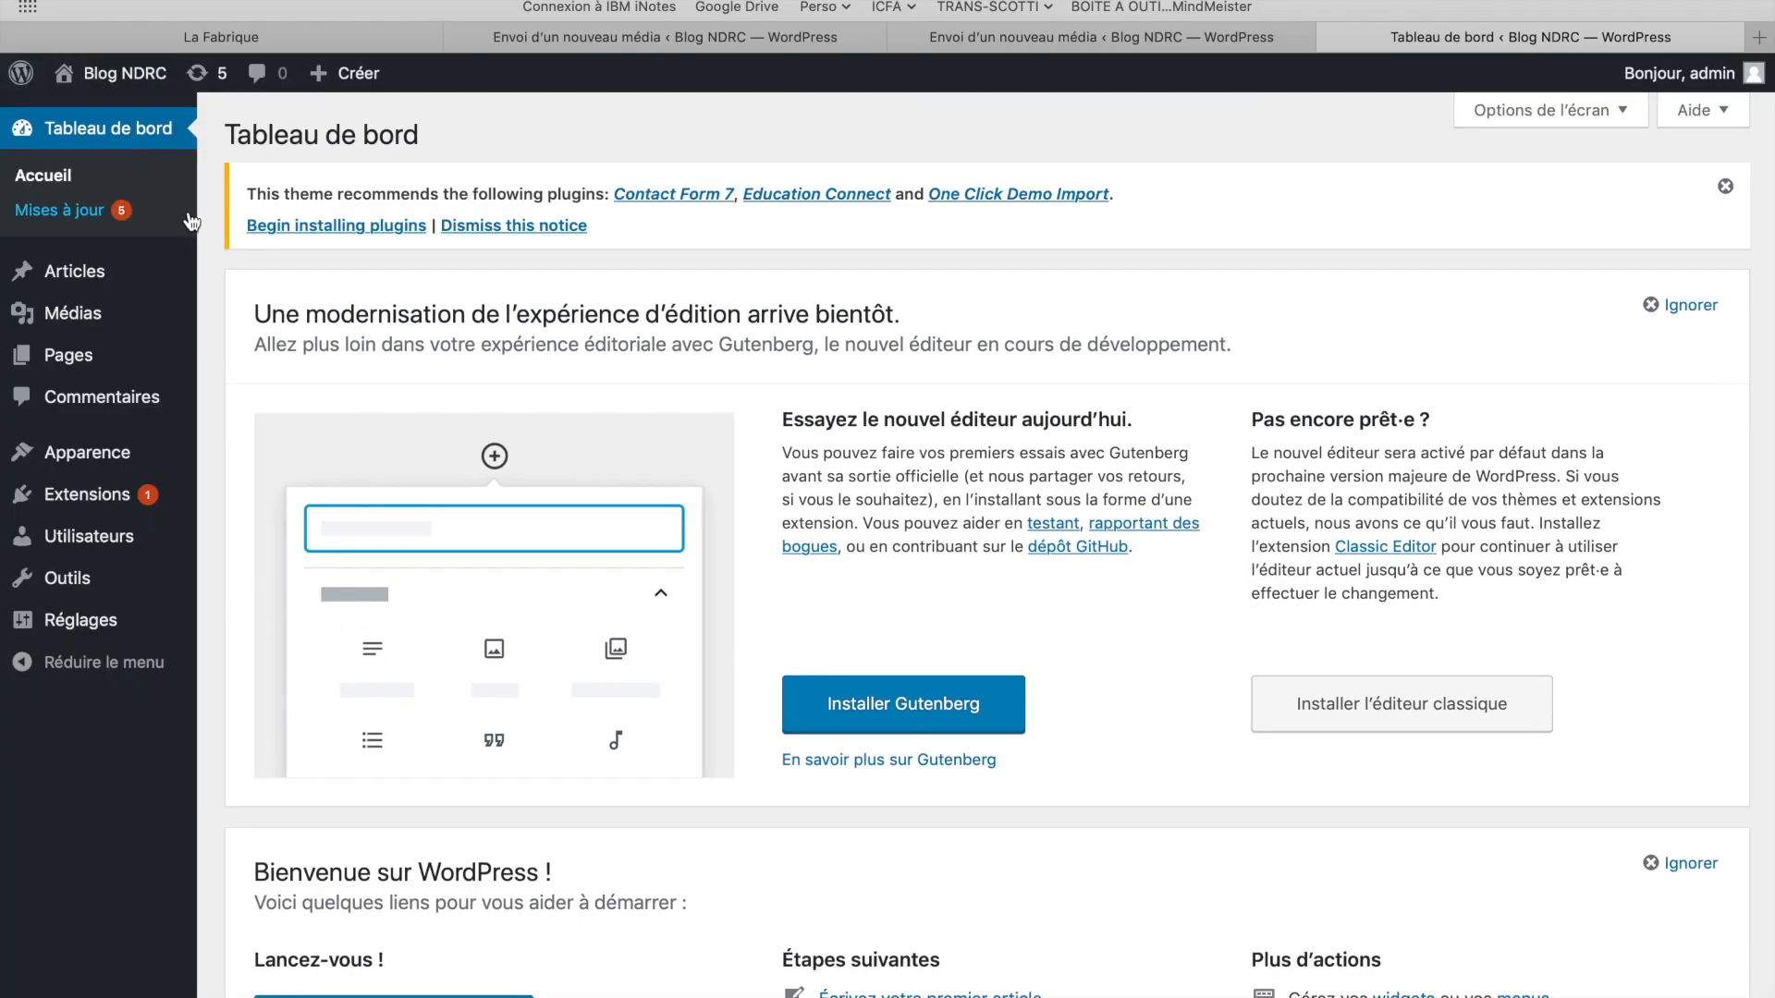
mouse_move(133, 455)
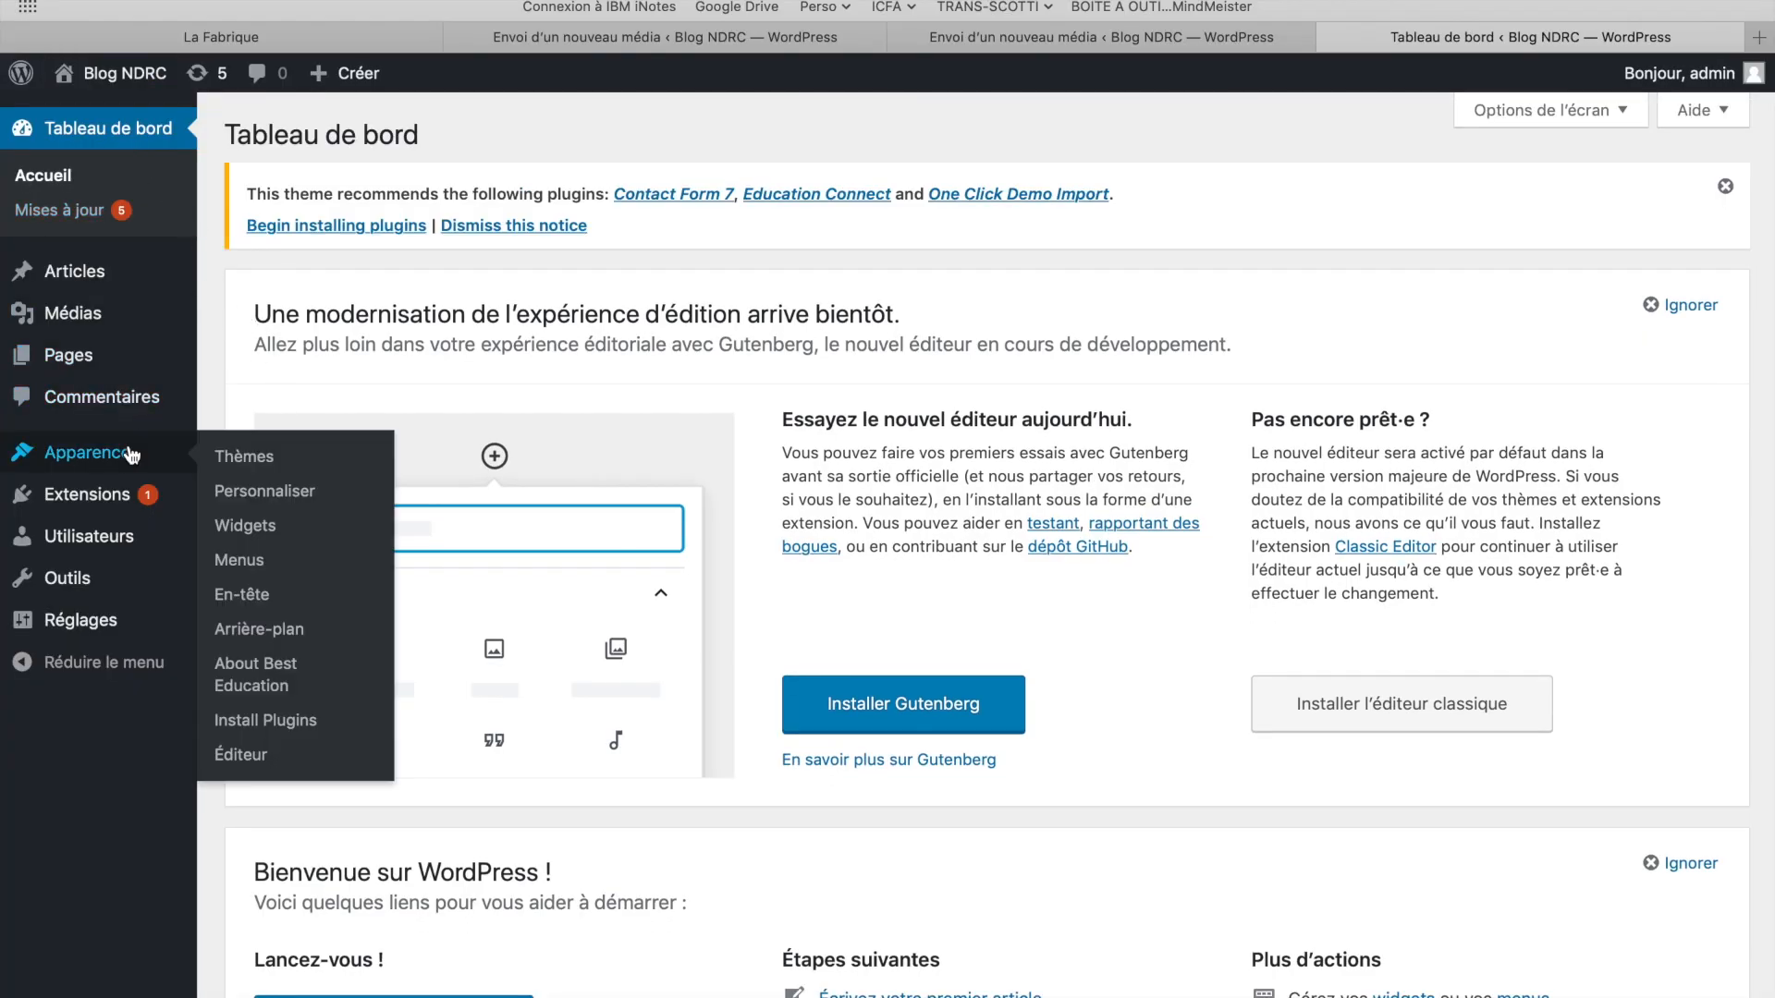
left_click(241, 463)
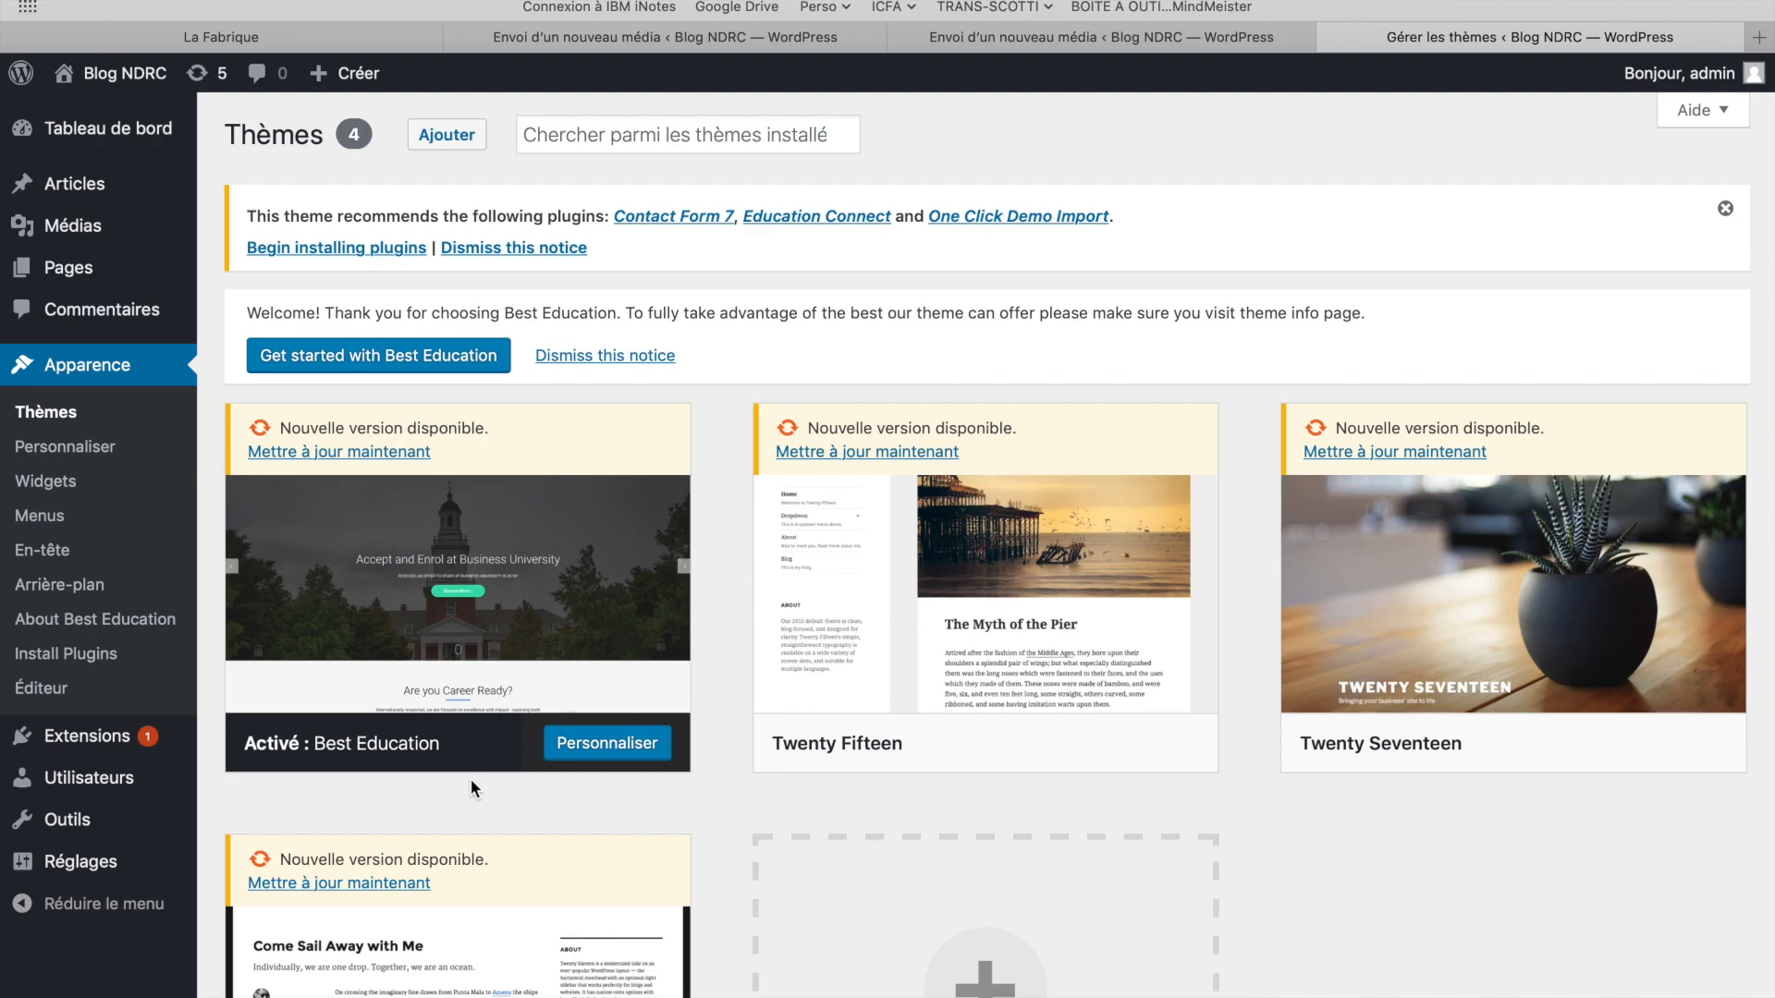
left_click(447, 140)
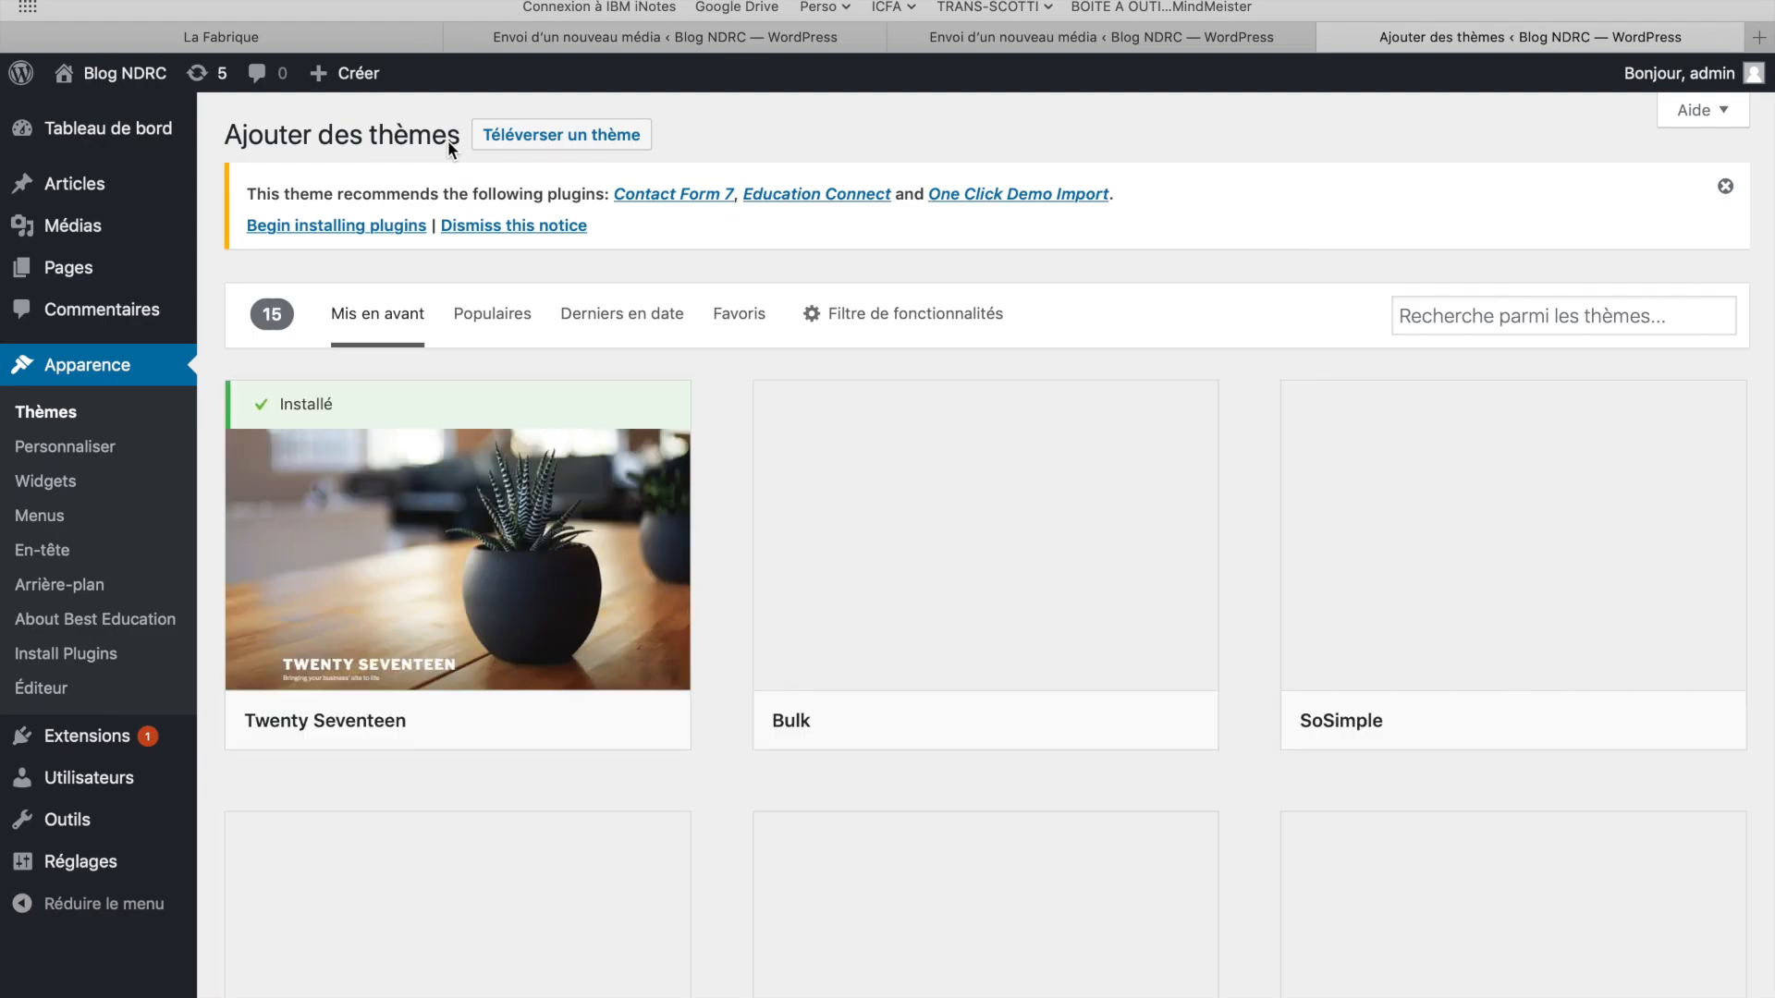
Browse the featured and popular themes, then install and activate the Bulk theme from the popular ones.
scroll(467, 698, "down", 10)
scroll(470, 689, "up", 3)
scroll(469, 689, "up", 5)
scroll(470, 689, "down", 15)
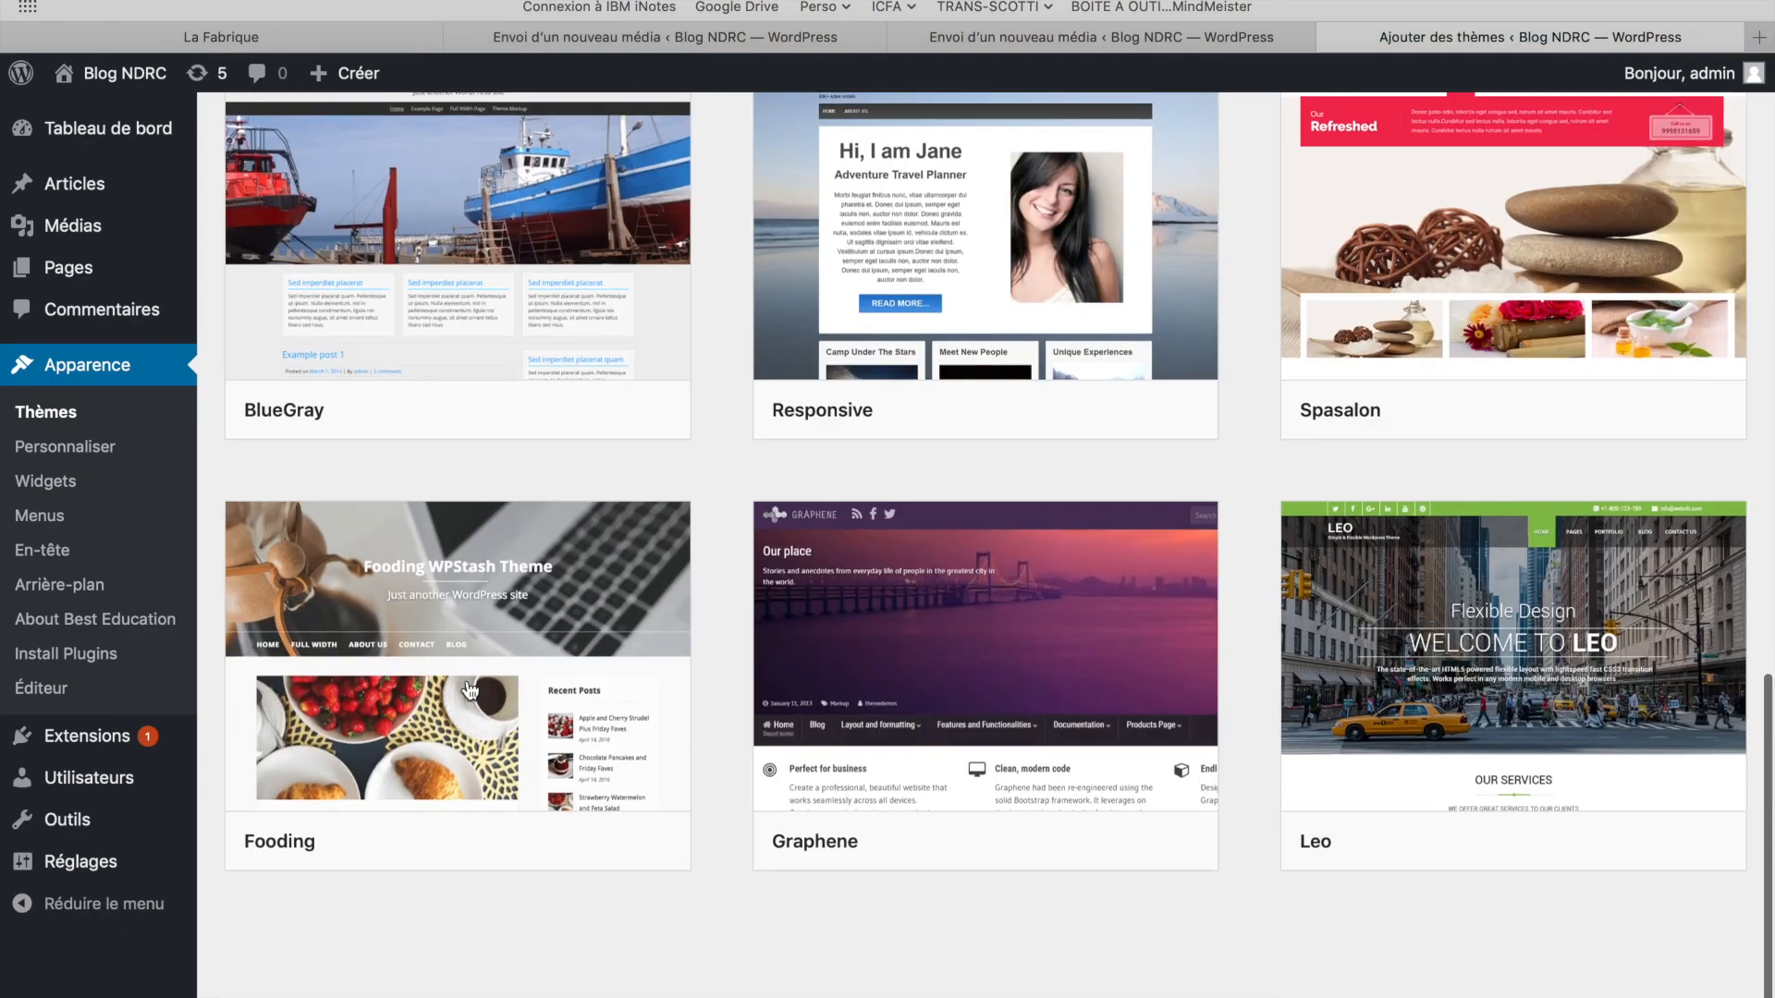
scroll(469, 688, "up", 15)
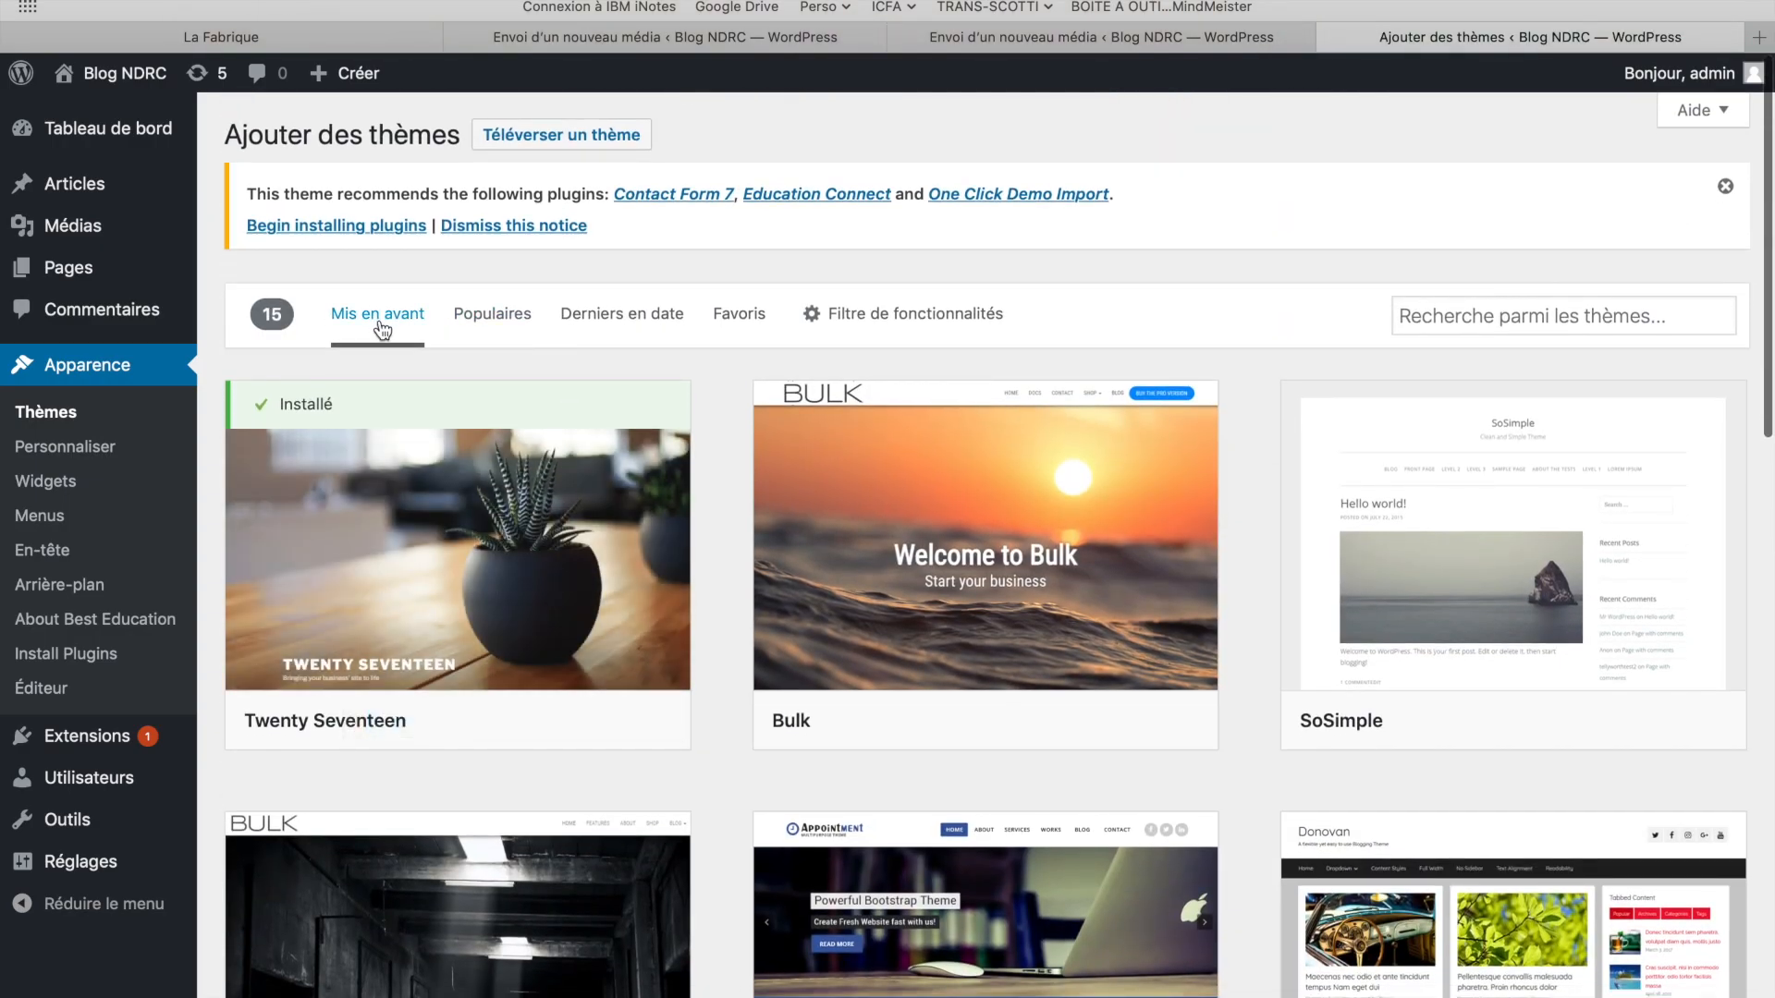
left_click(494, 333)
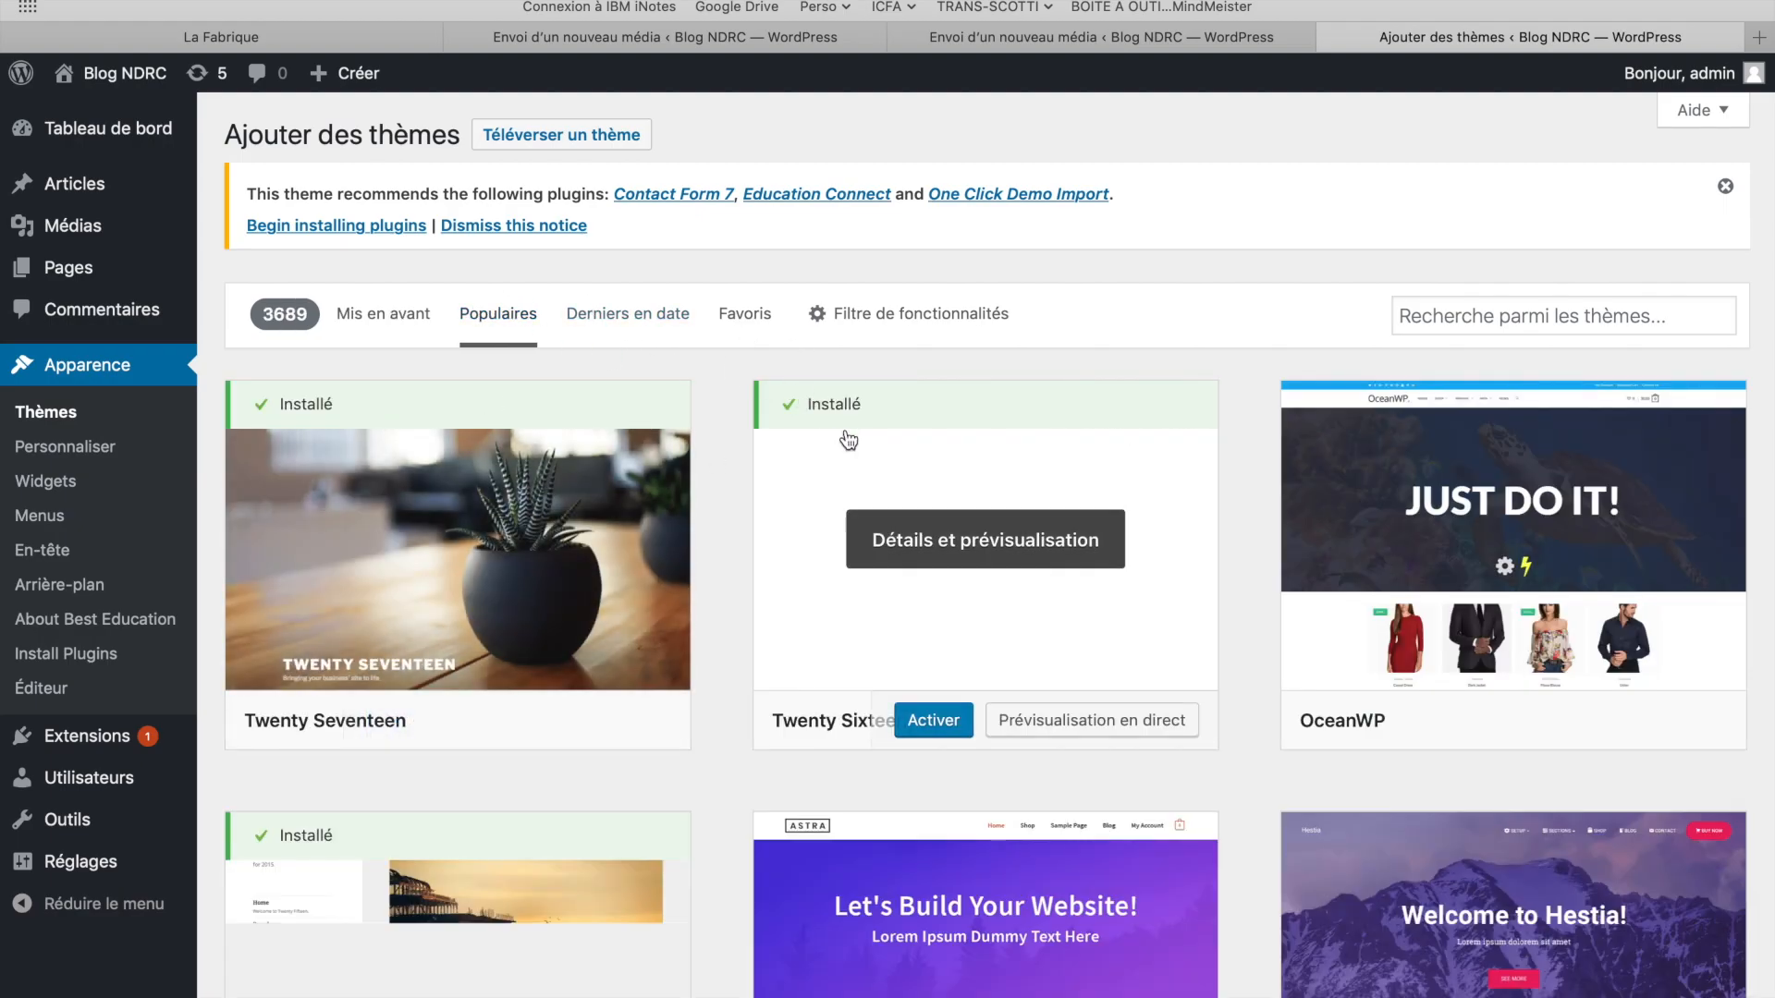
scroll(849, 440, "down", 10)
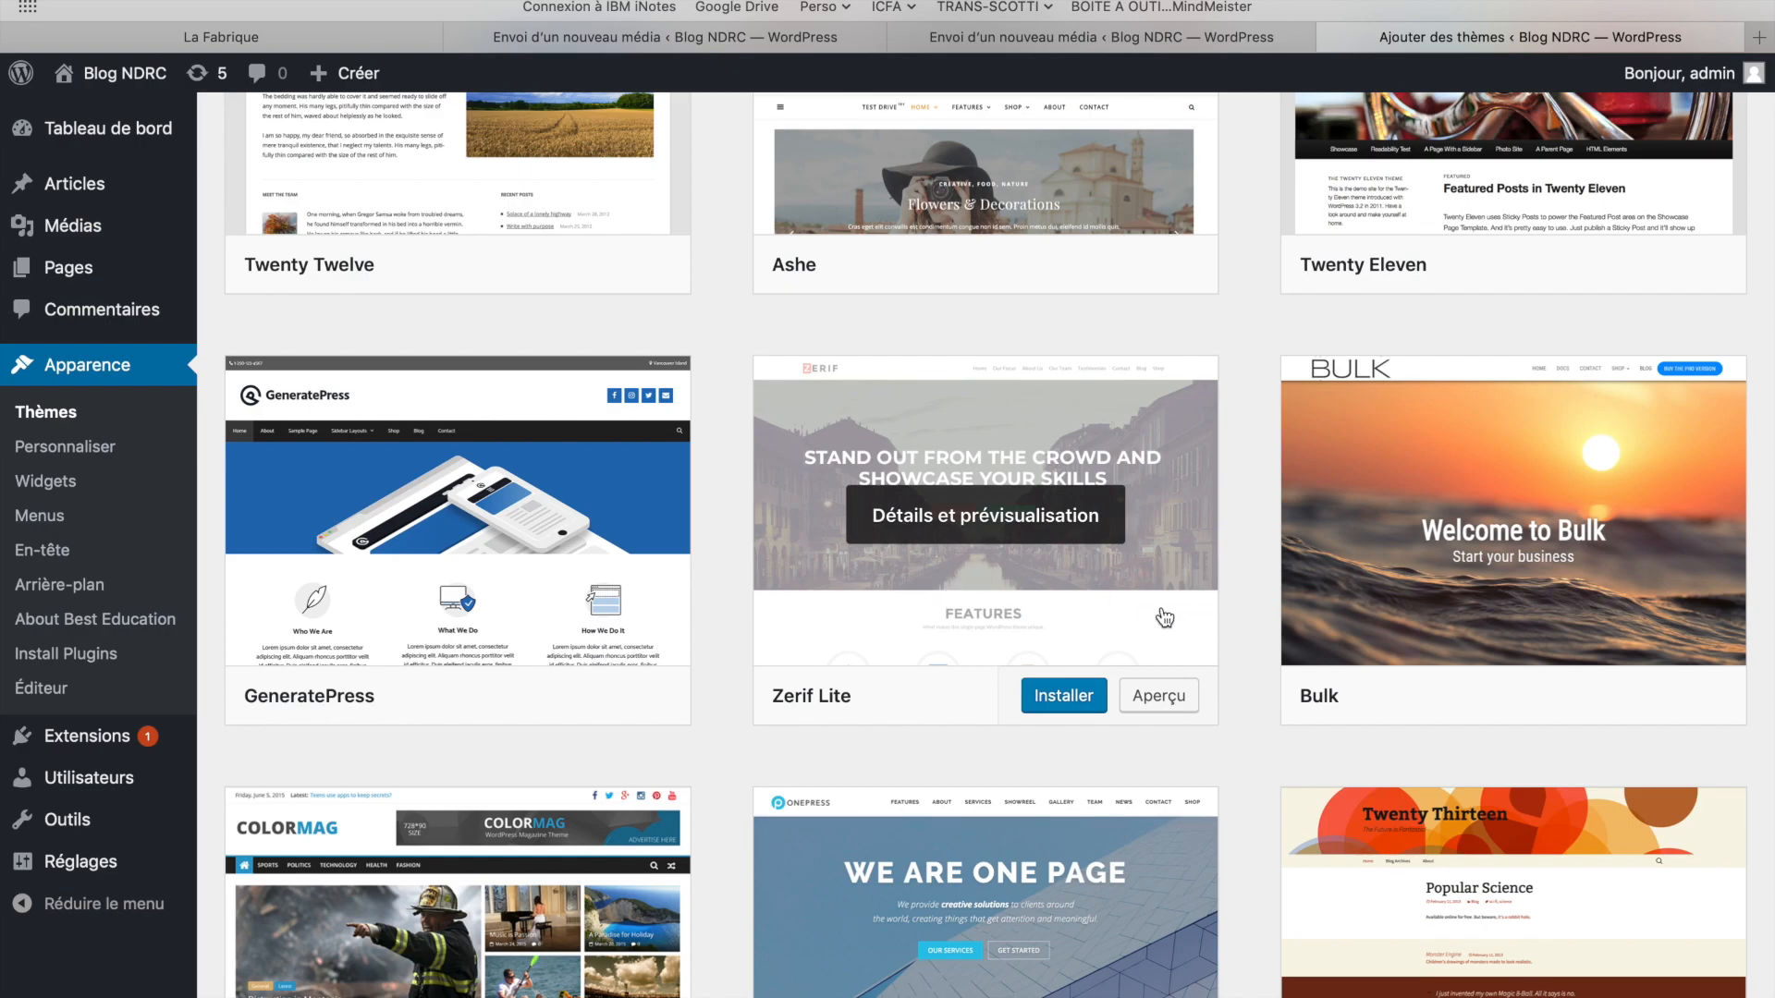
mouse_move(1498, 653)
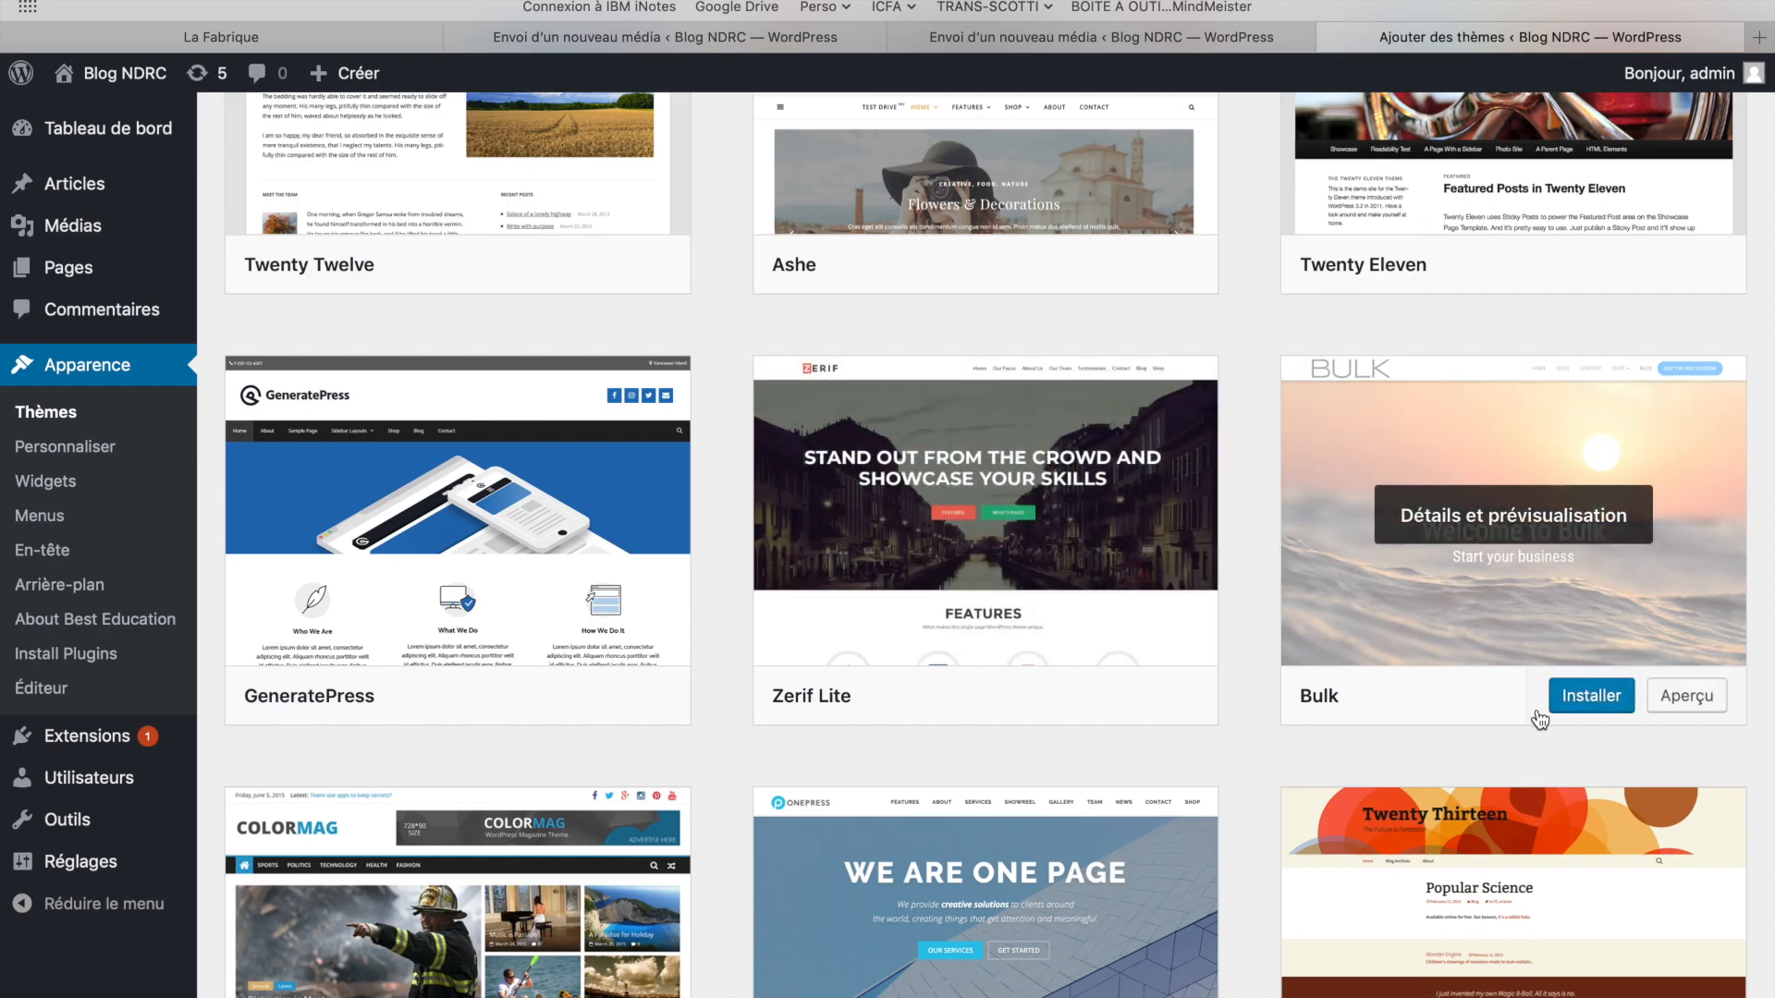
left_click(1576, 707)
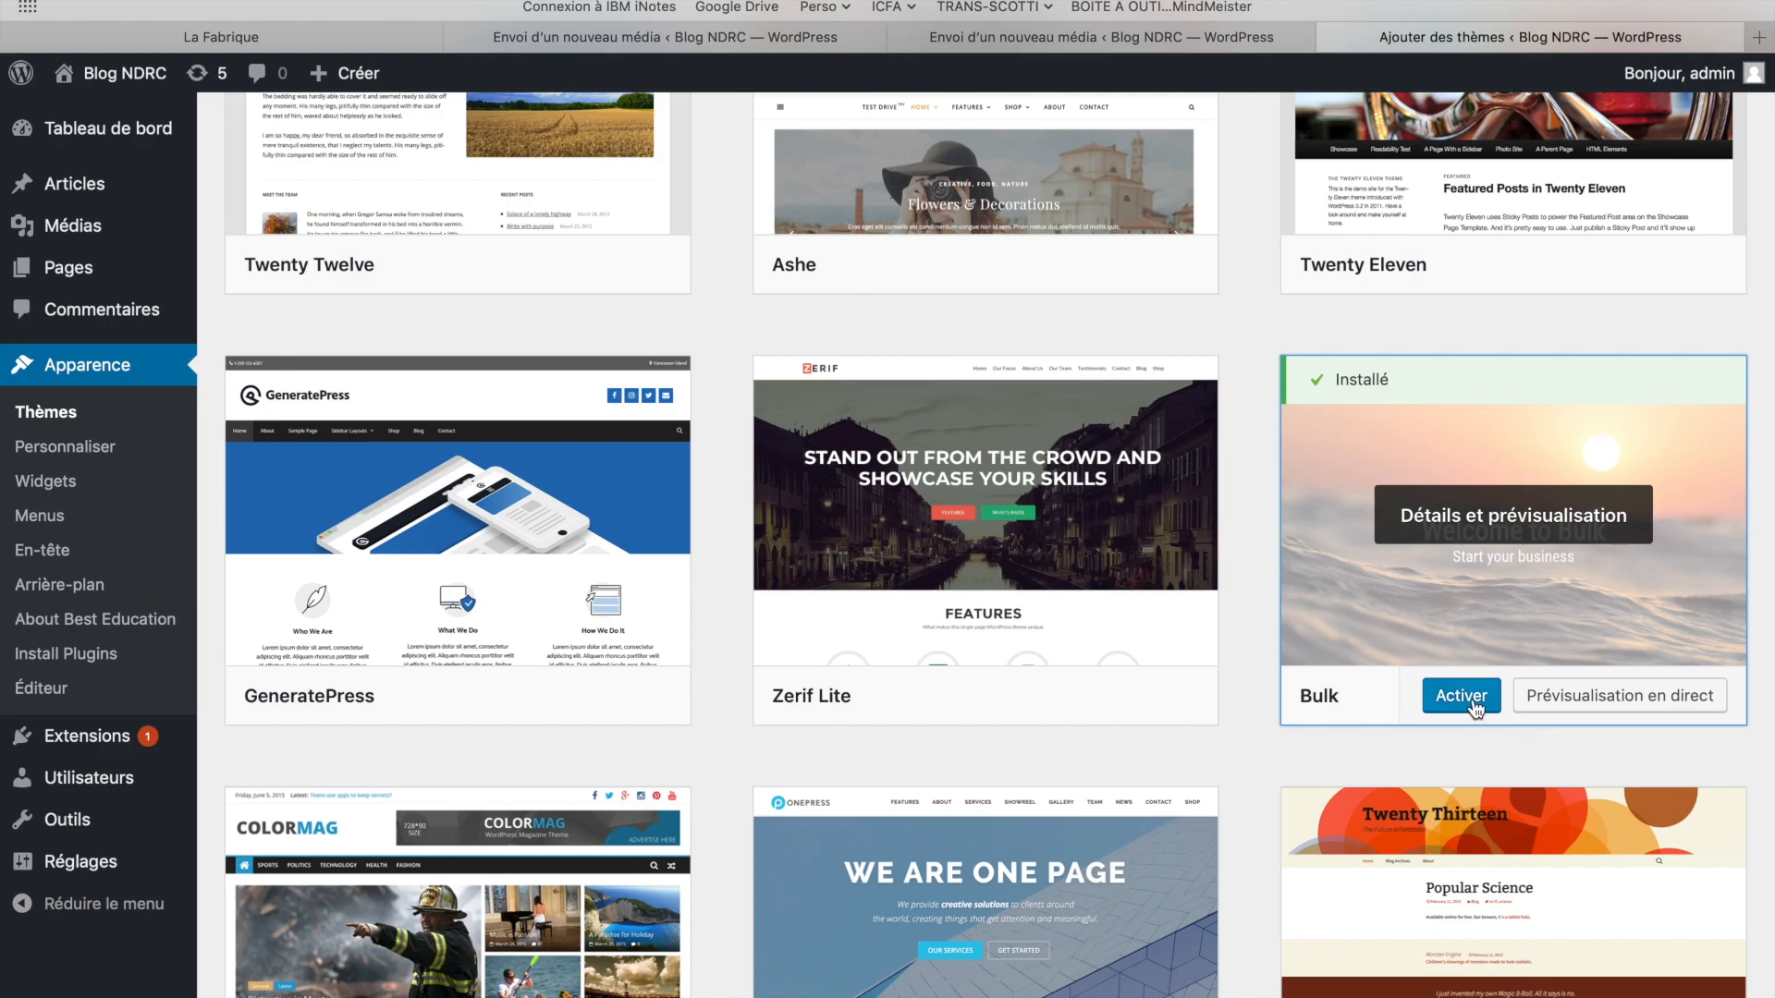
left_click(1462, 696)
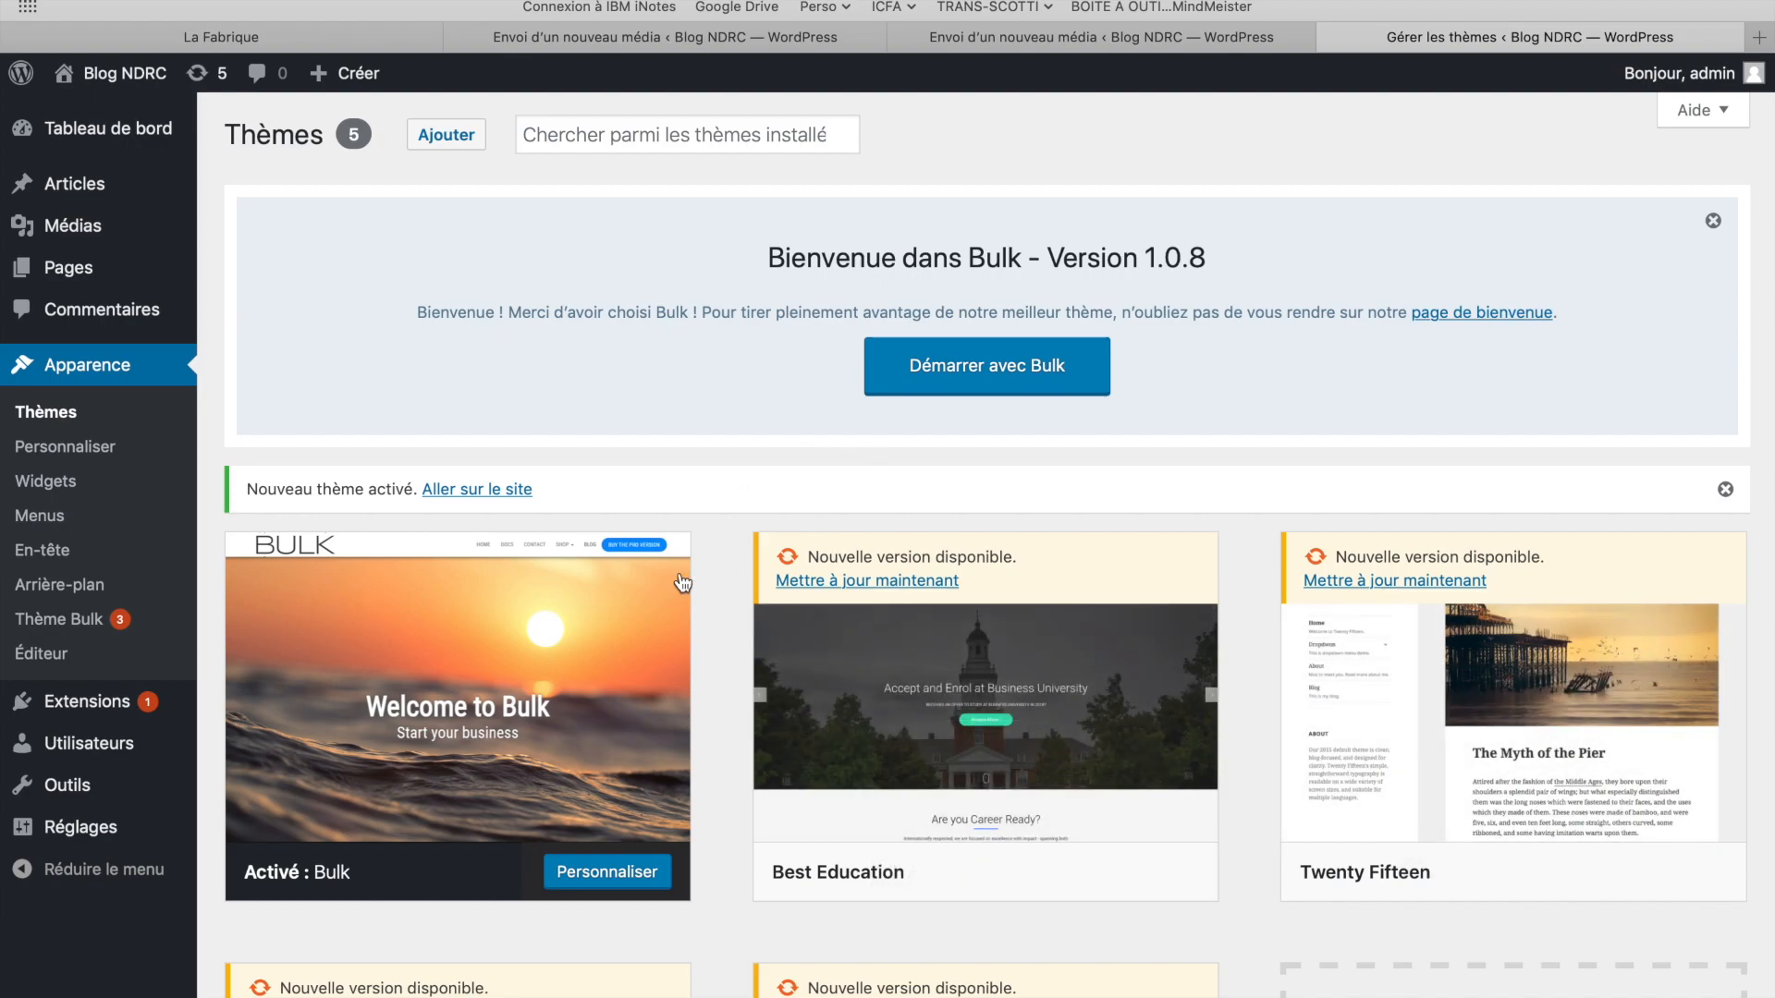
Look over the installed themes and open the blog's public home page.
scroll(667, 665, "down", 5)
scroll(667, 666, "up", 4)
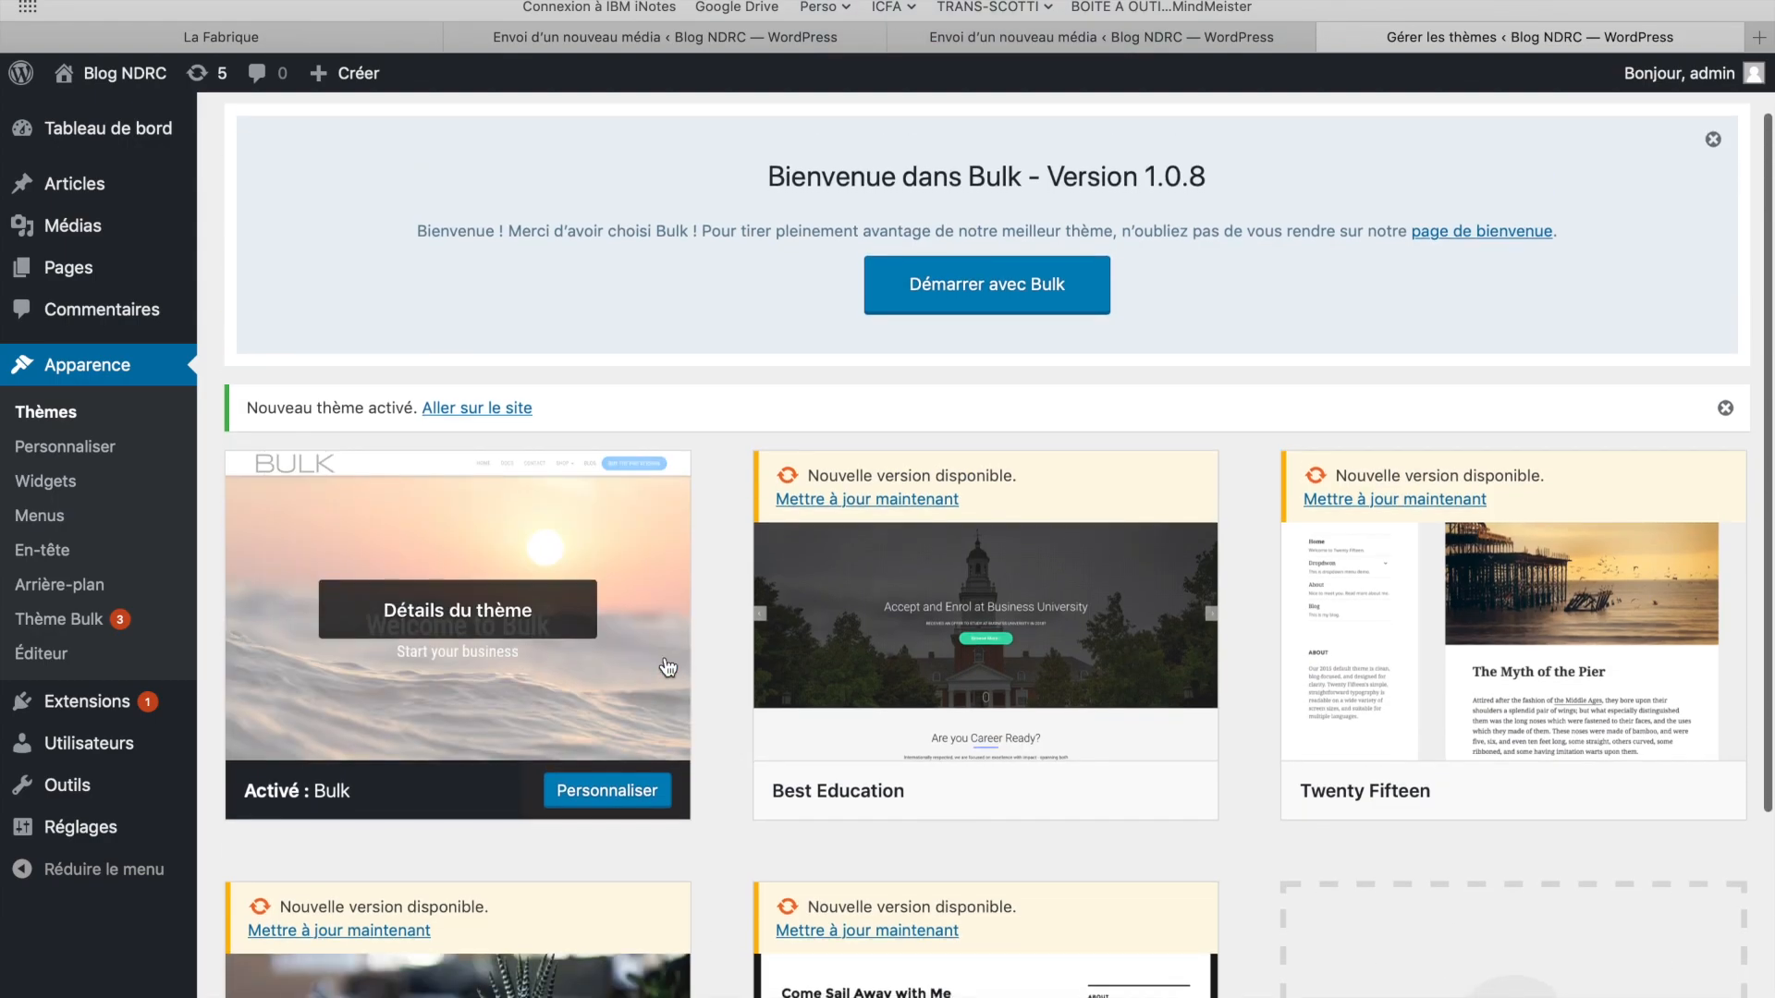
scroll(1212, 614, "down", 3)
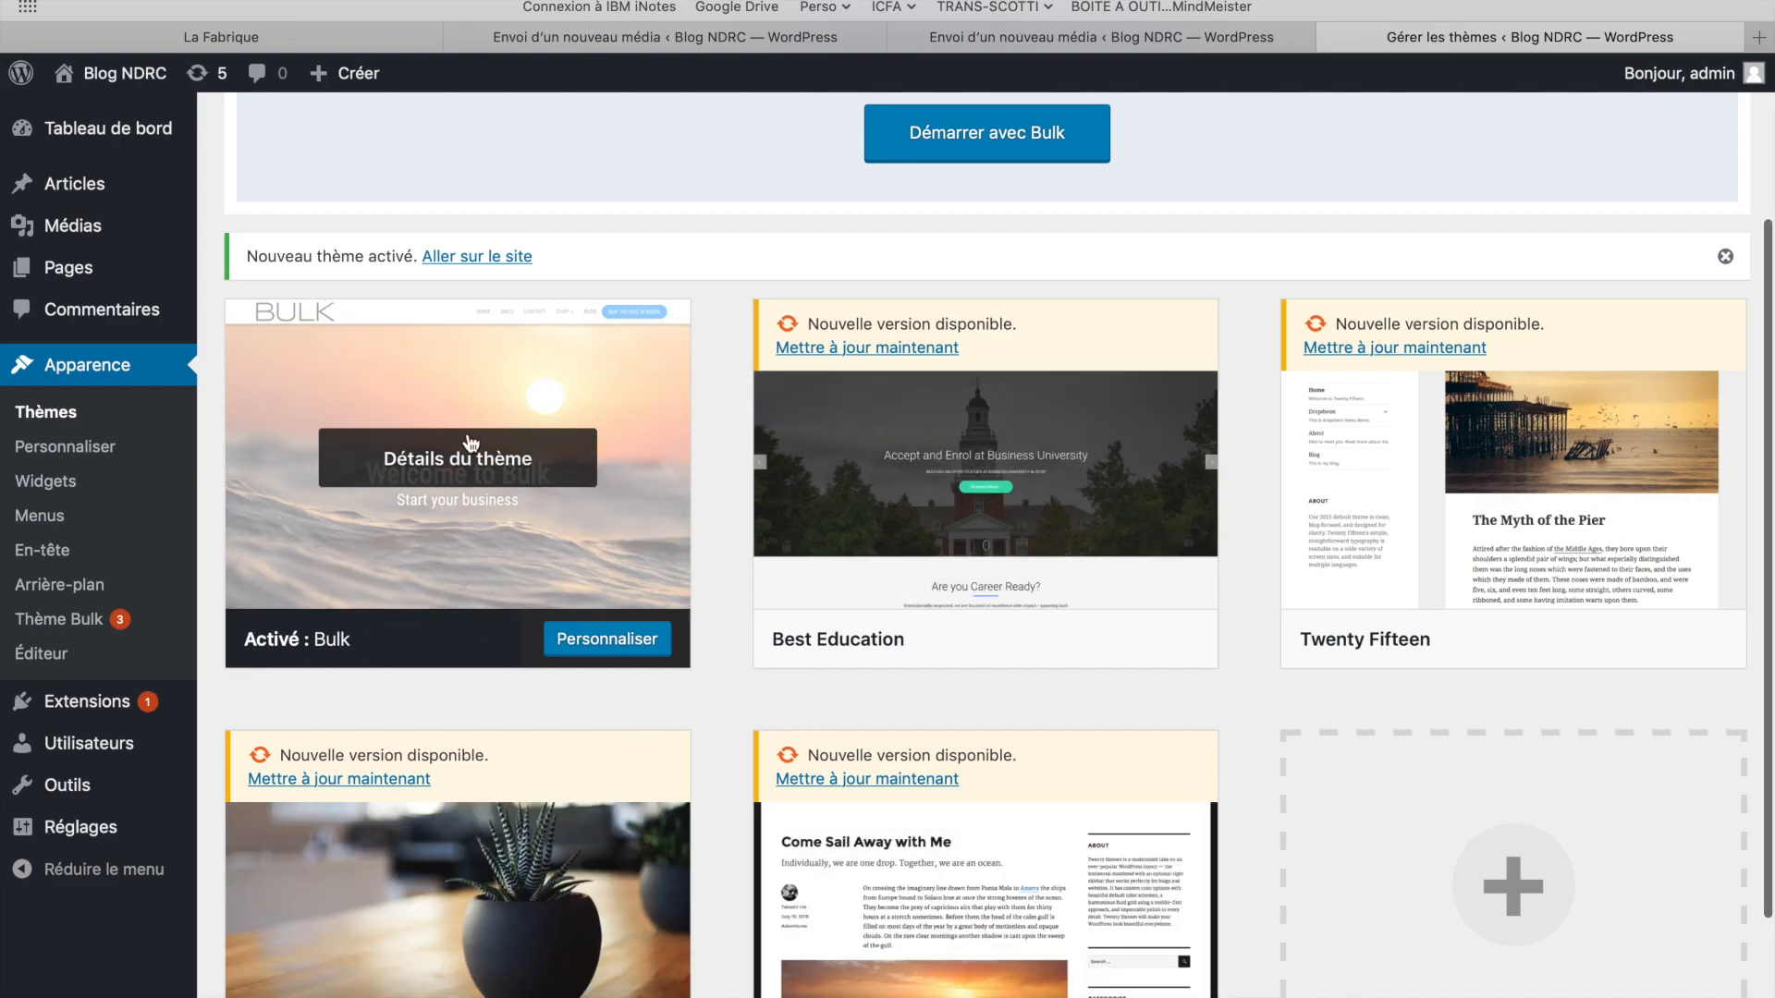
scroll(443, 626, "up", 5)
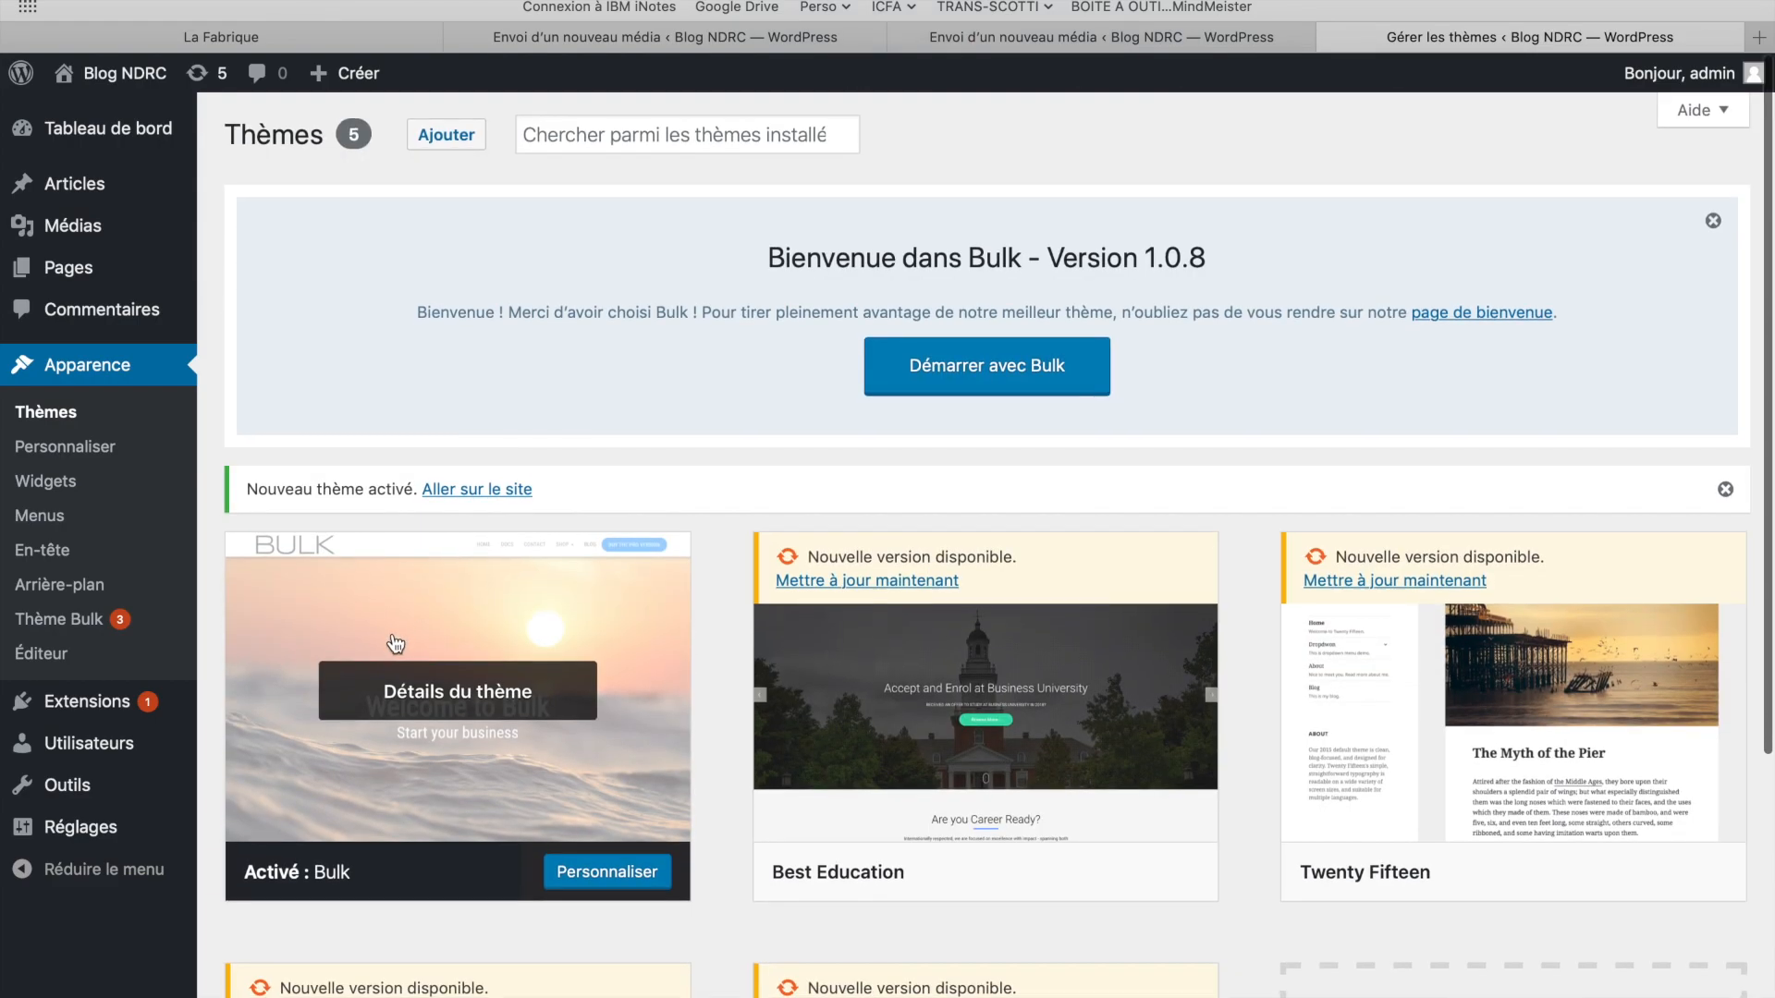
mouse_move(157, 74)
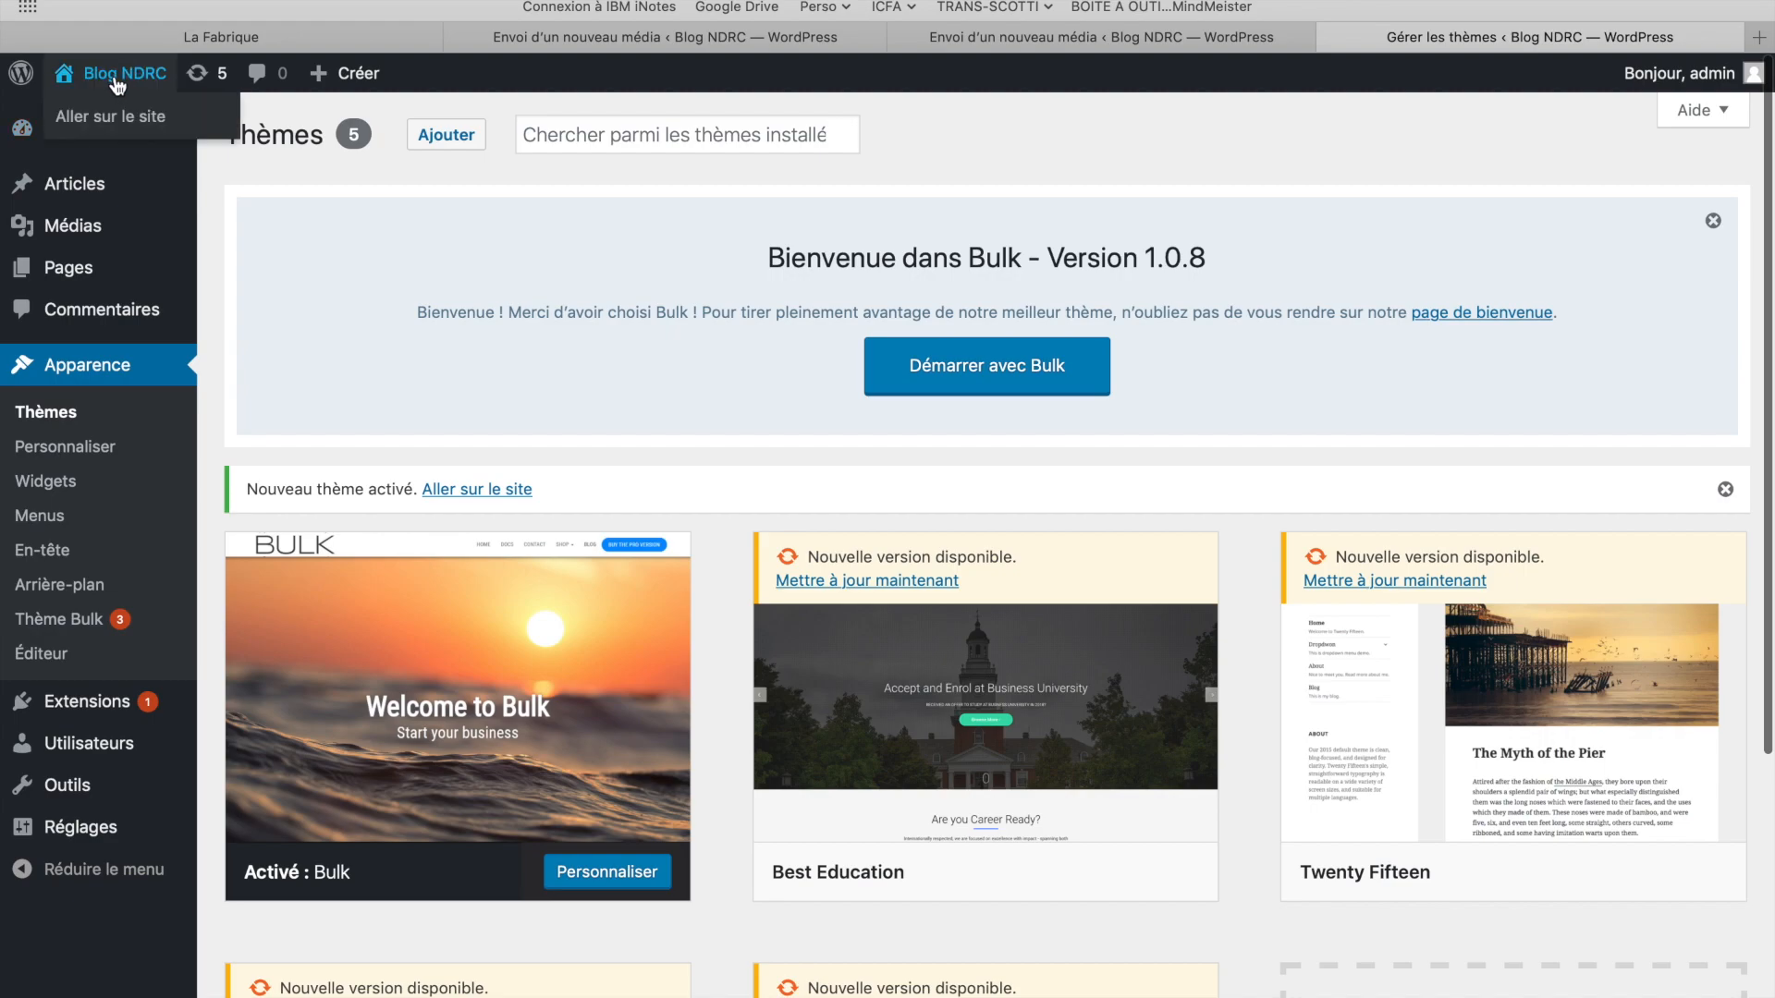
left_click(117, 79)
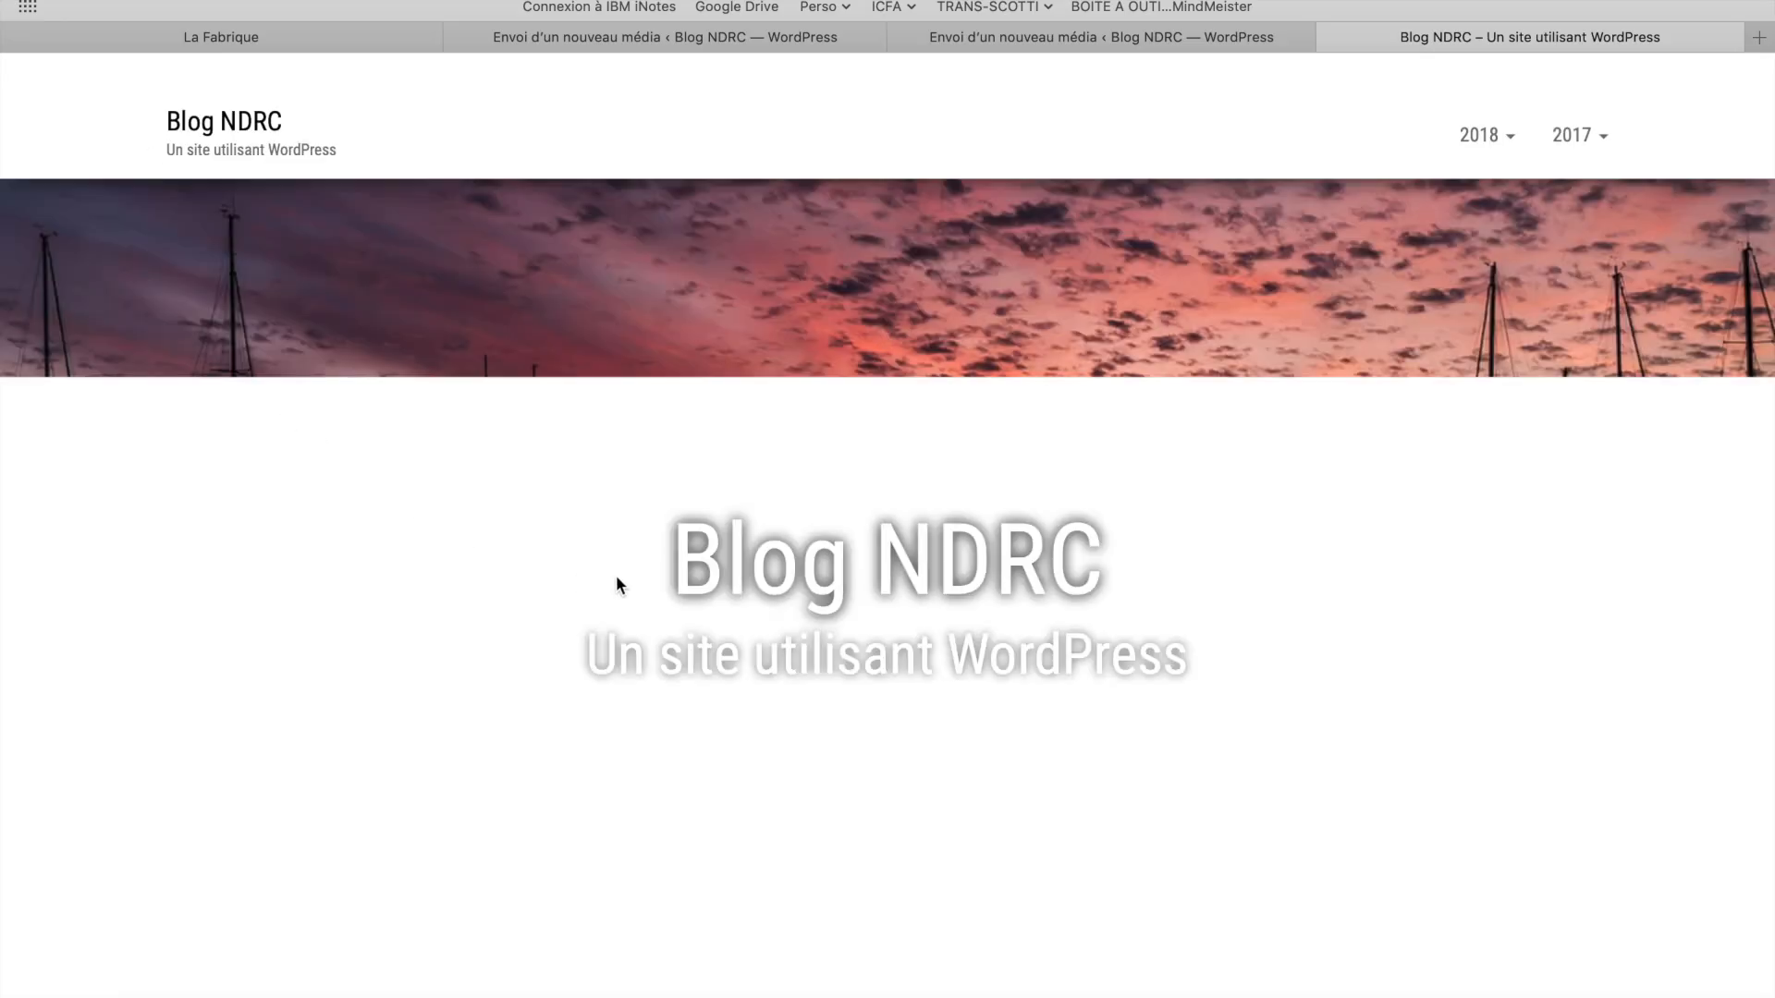
Examine the home page's header image, site menu, Jurassic World article and sidebar under the Bulk theme.
scroll(303, 556, "down", 5)
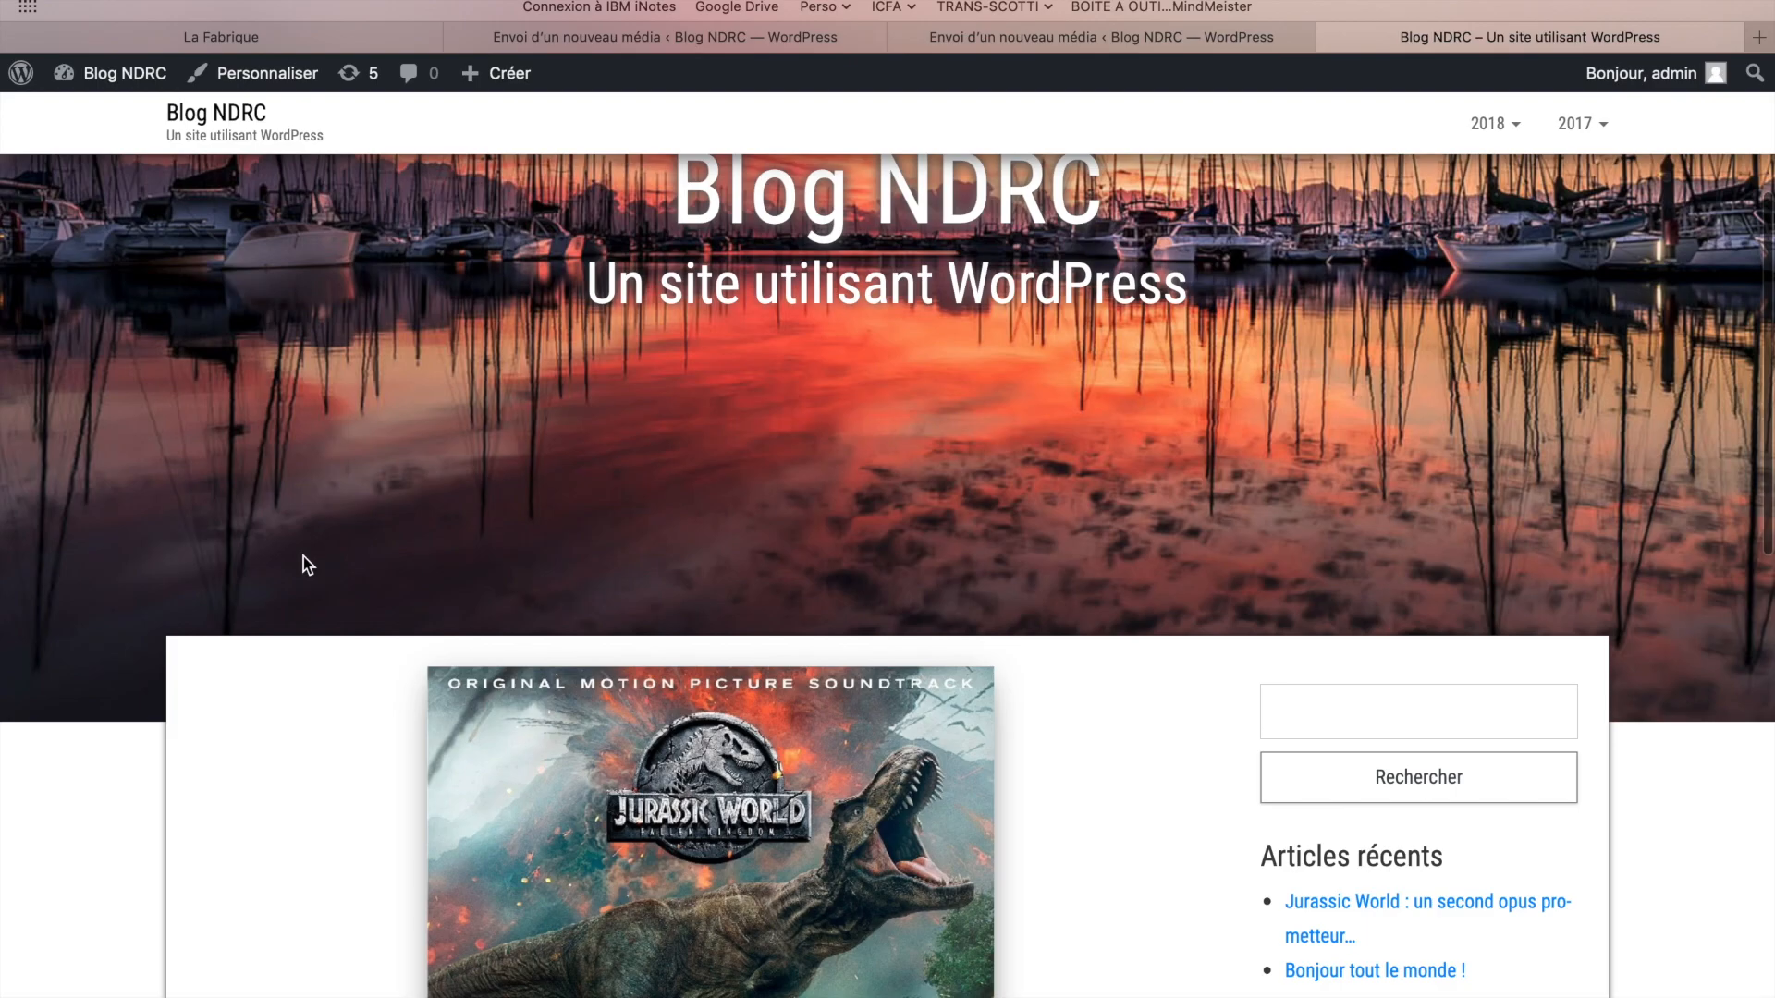
scroll(307, 566, "down", 5)
scroll(306, 566, "up", 10)
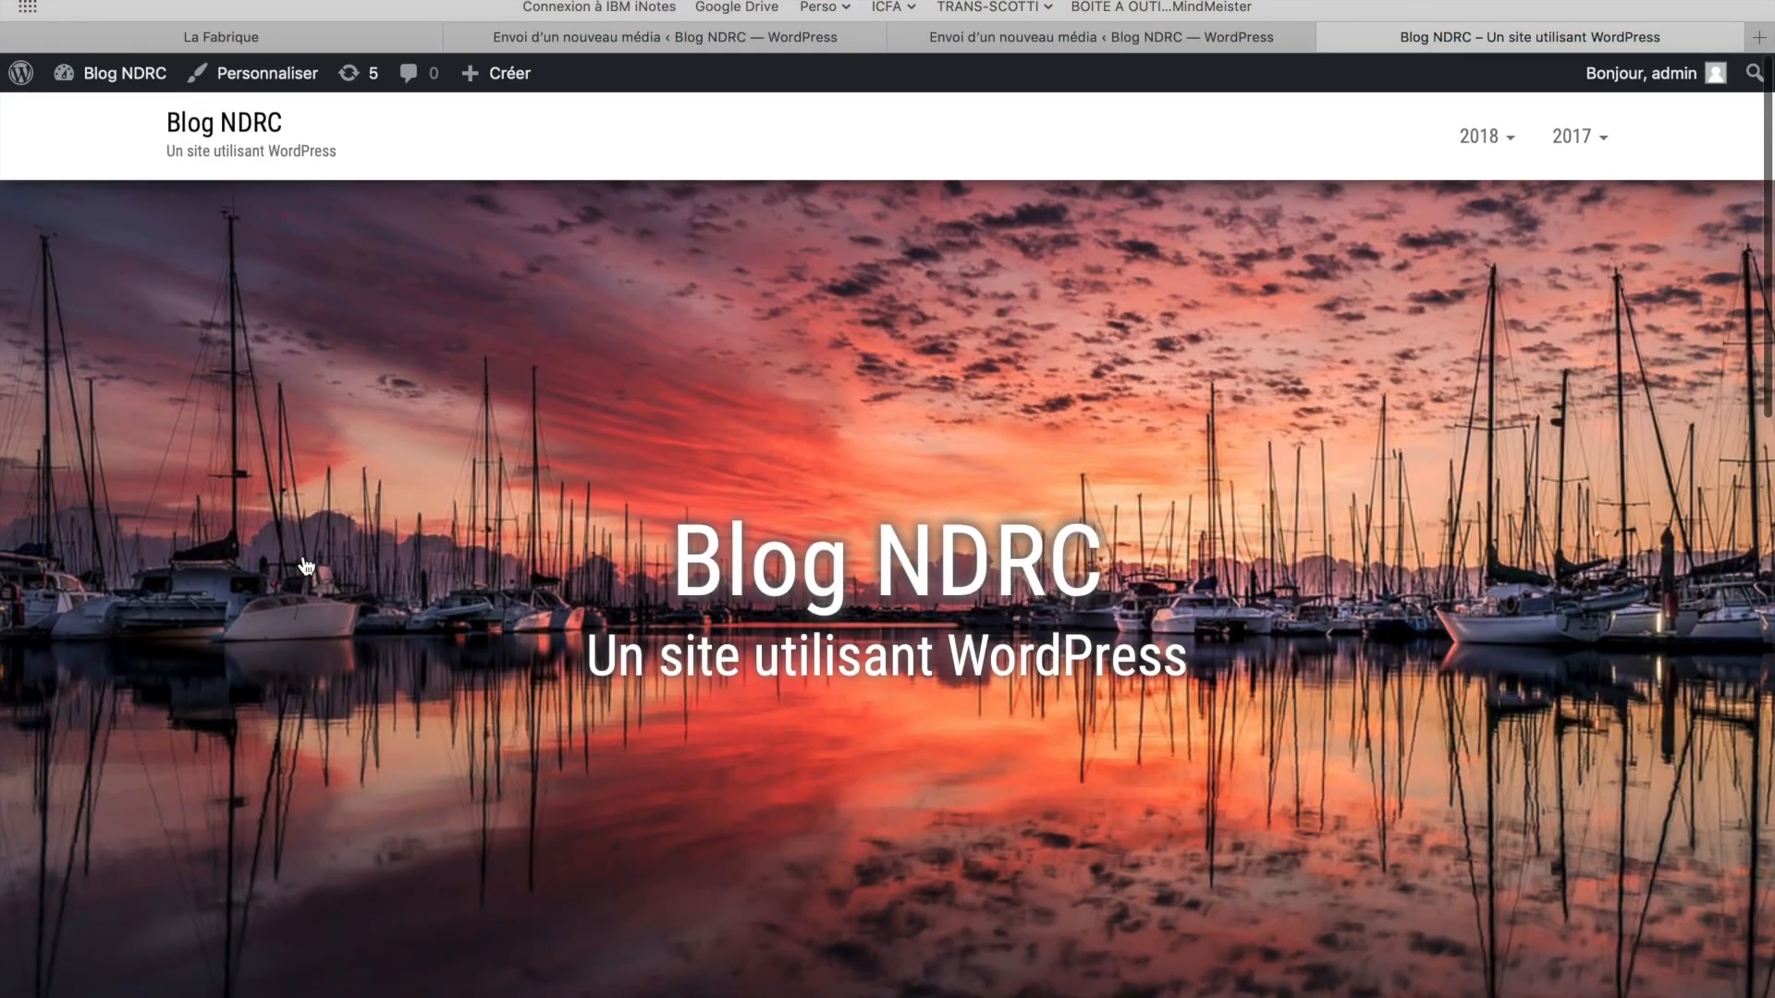
scroll(231, 632, "down", 8)
scroll(228, 626, "down", 5)
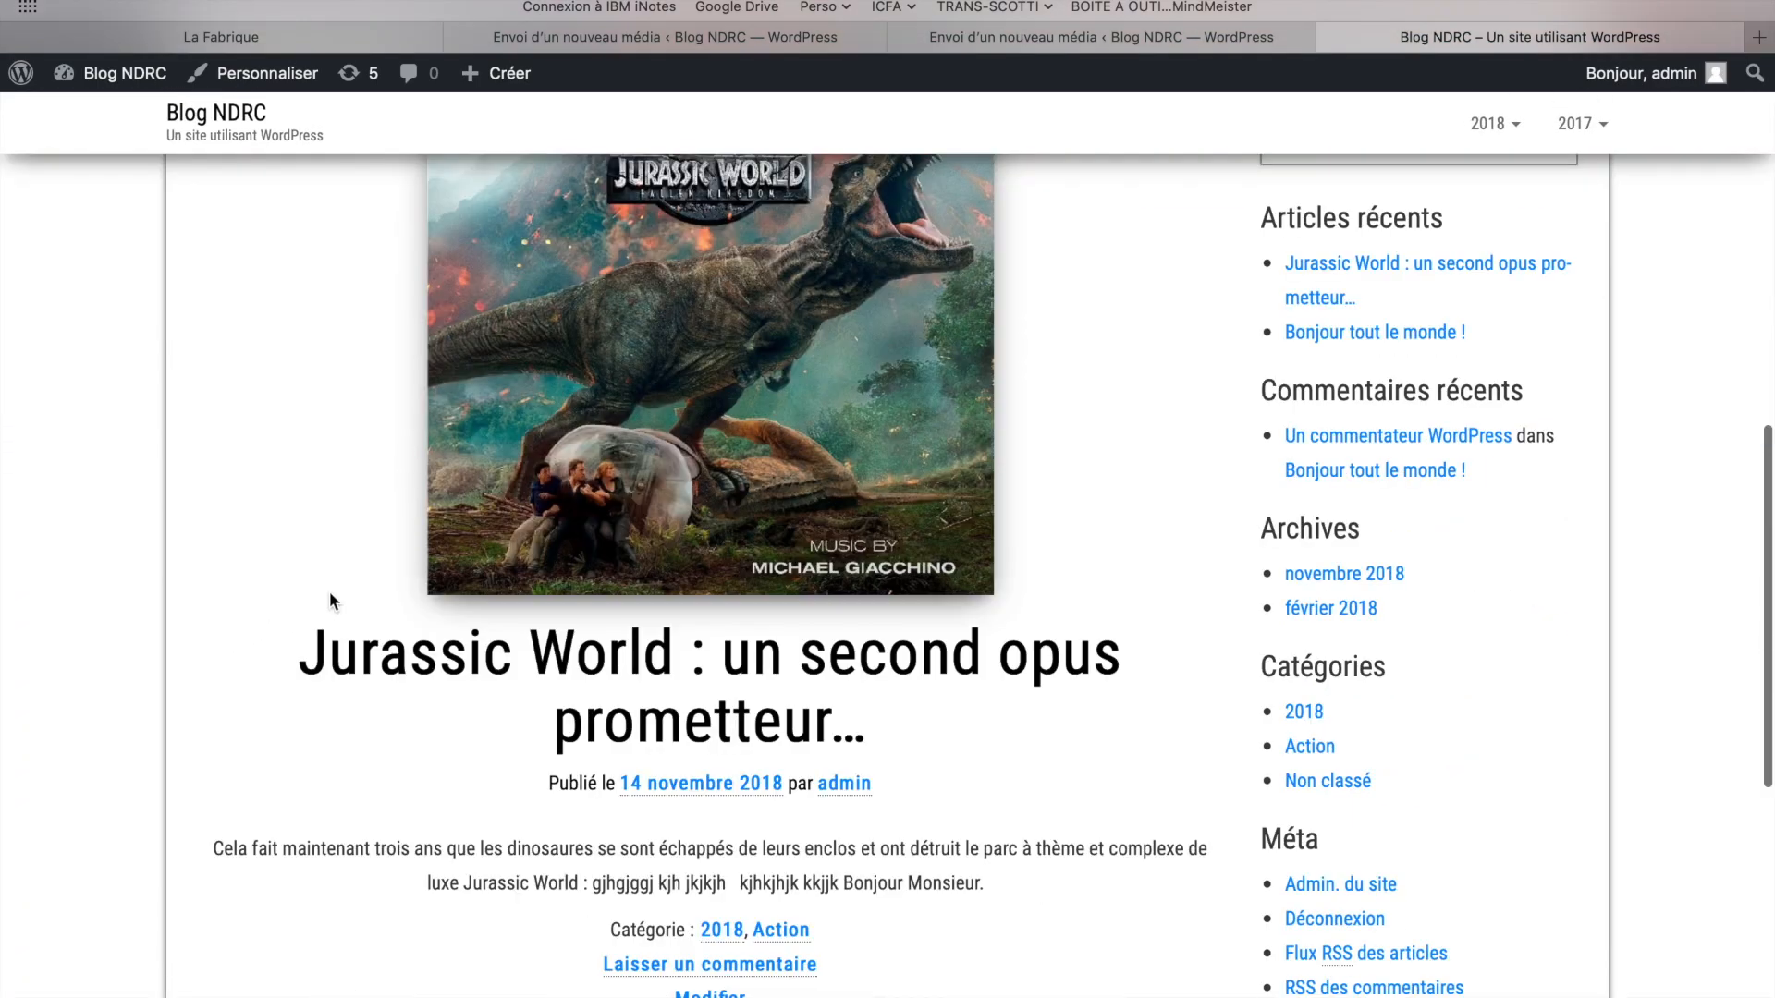
scroll(360, 617, "down", 1)
scroll(361, 617, "up", 8)
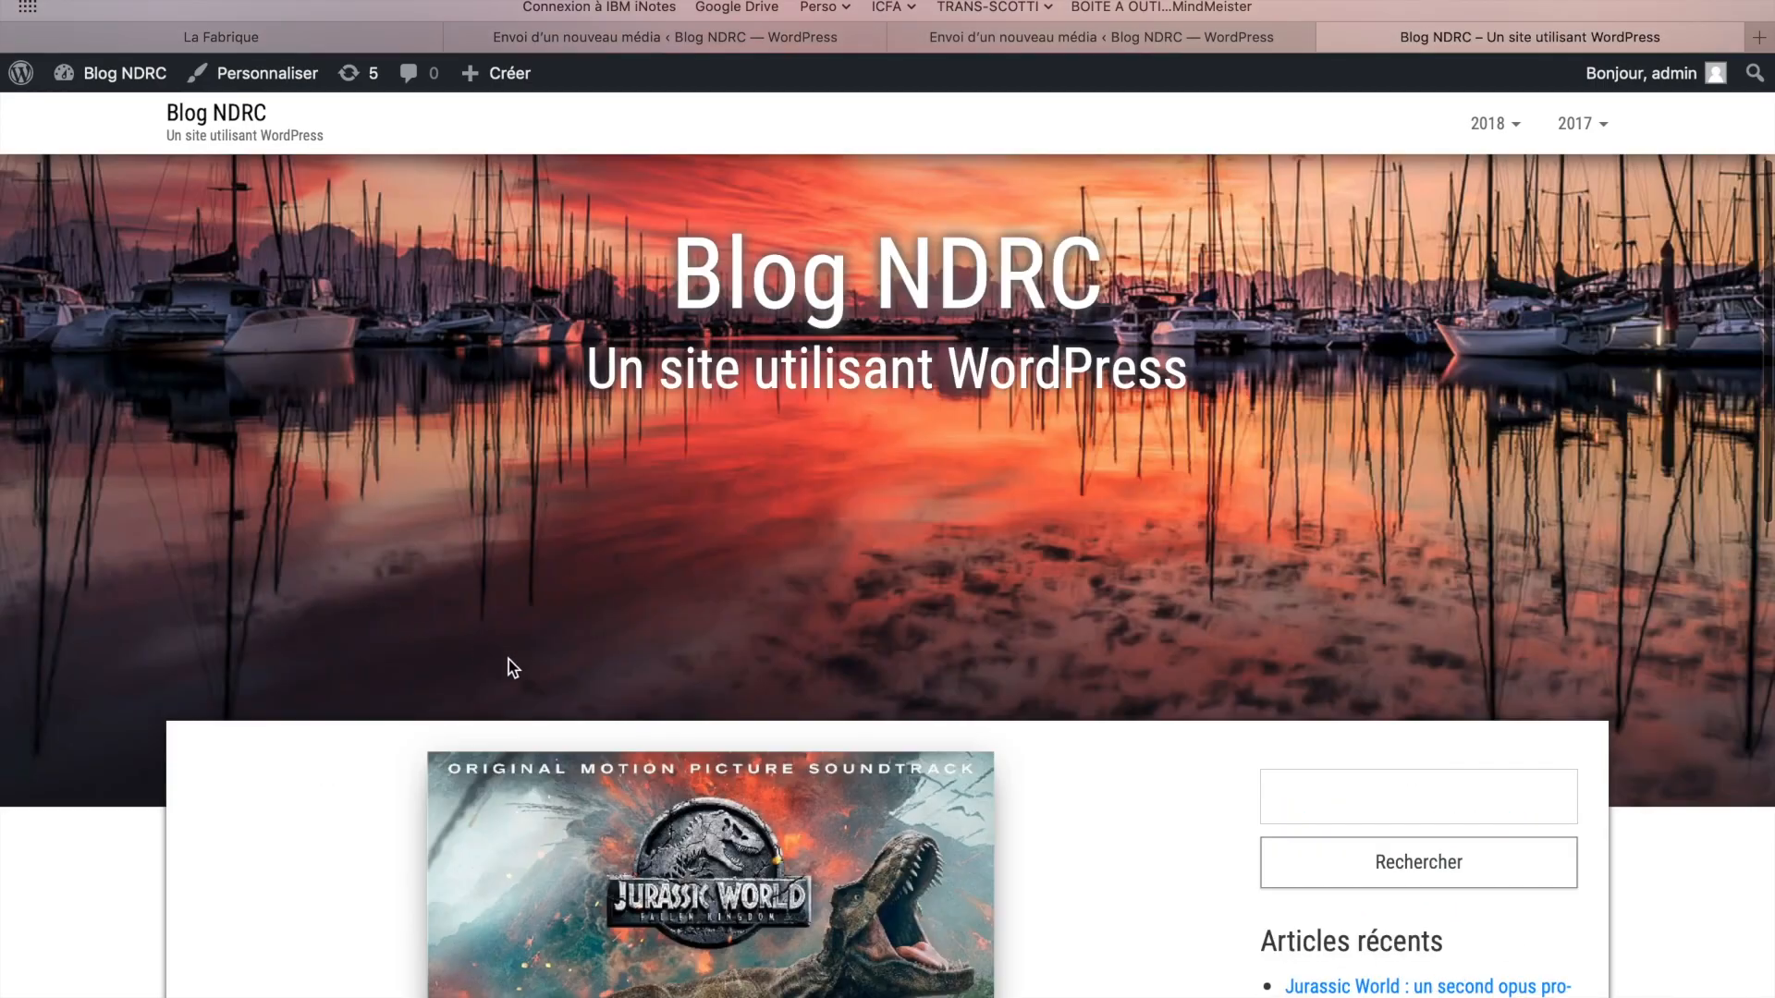
scroll(602, 869, "down", 4)
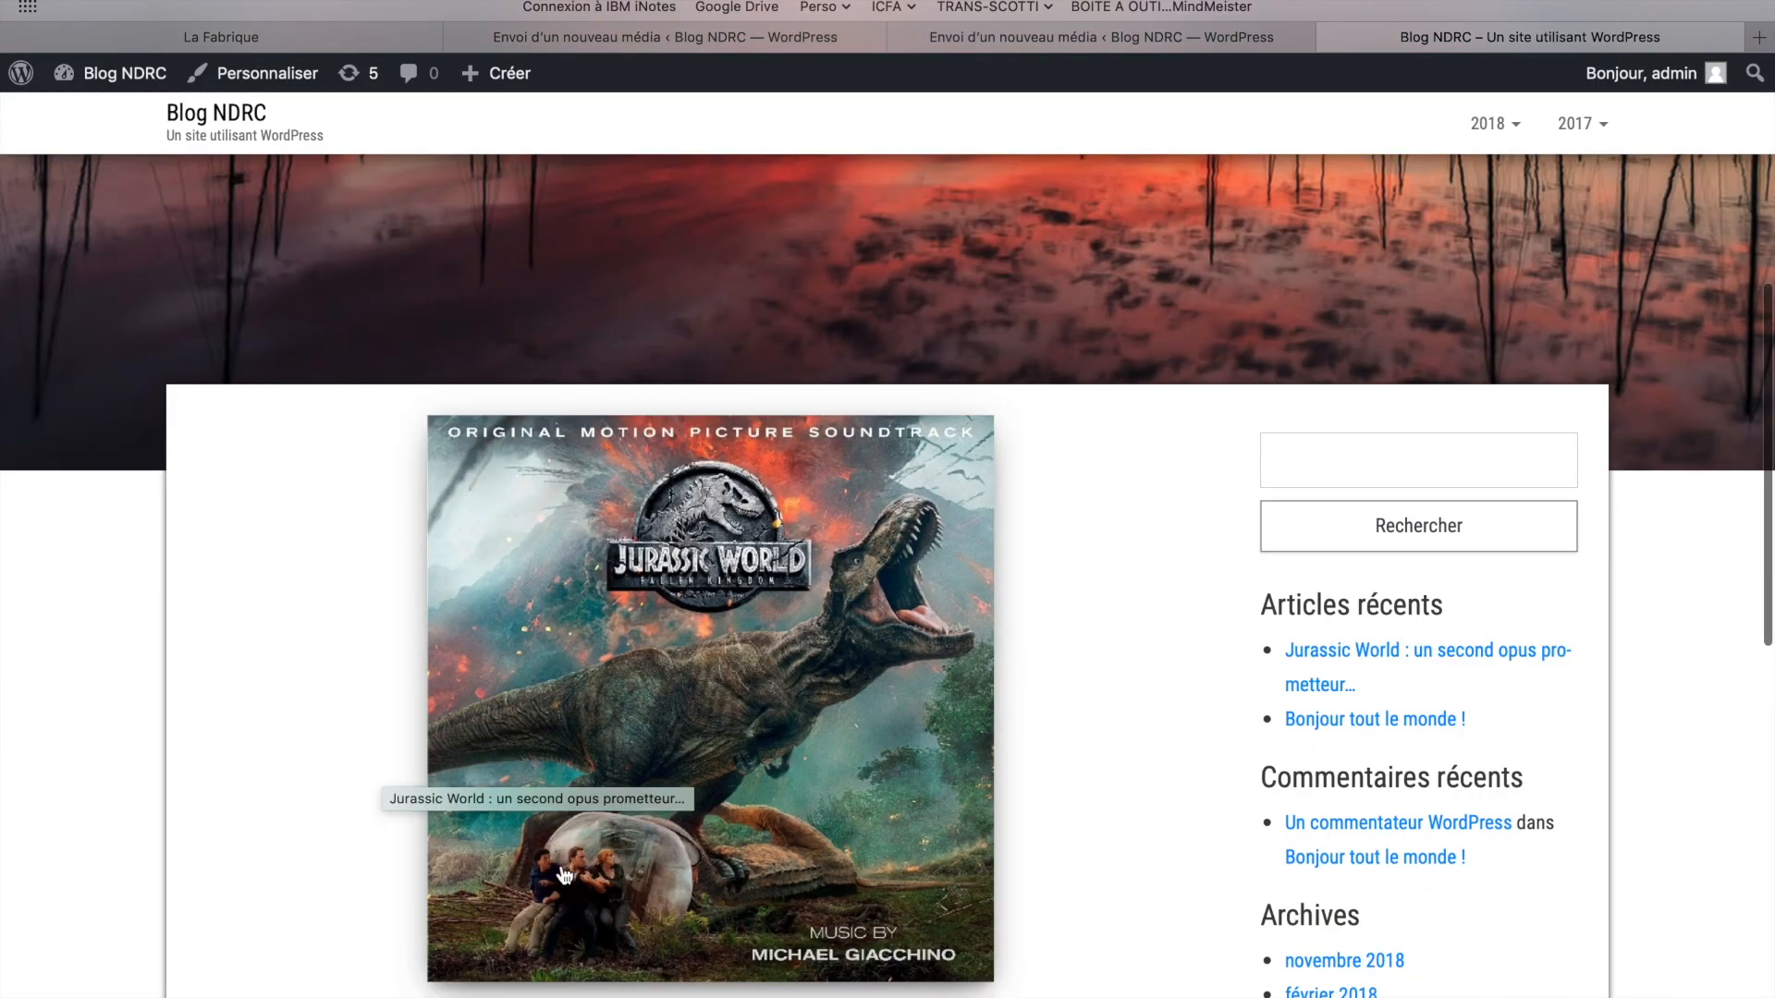
scroll(565, 876, "down", 5)
scroll(564, 875, "up", 9)
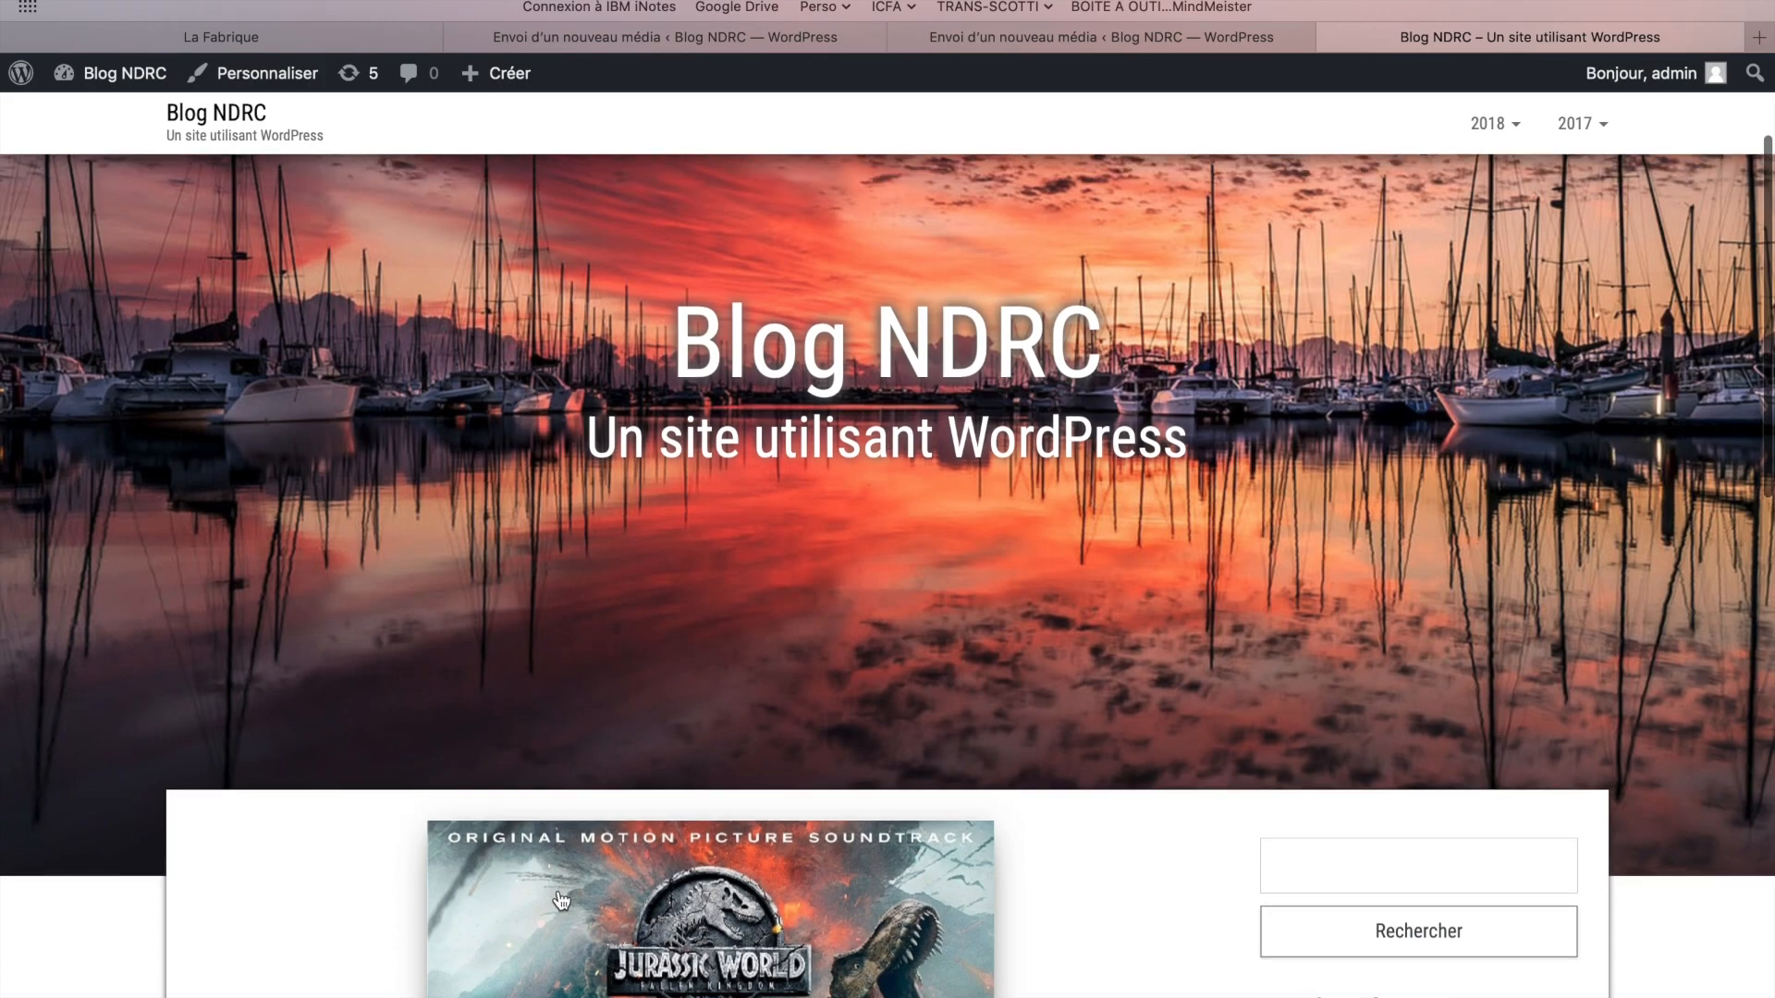
mouse_move(1490, 128)
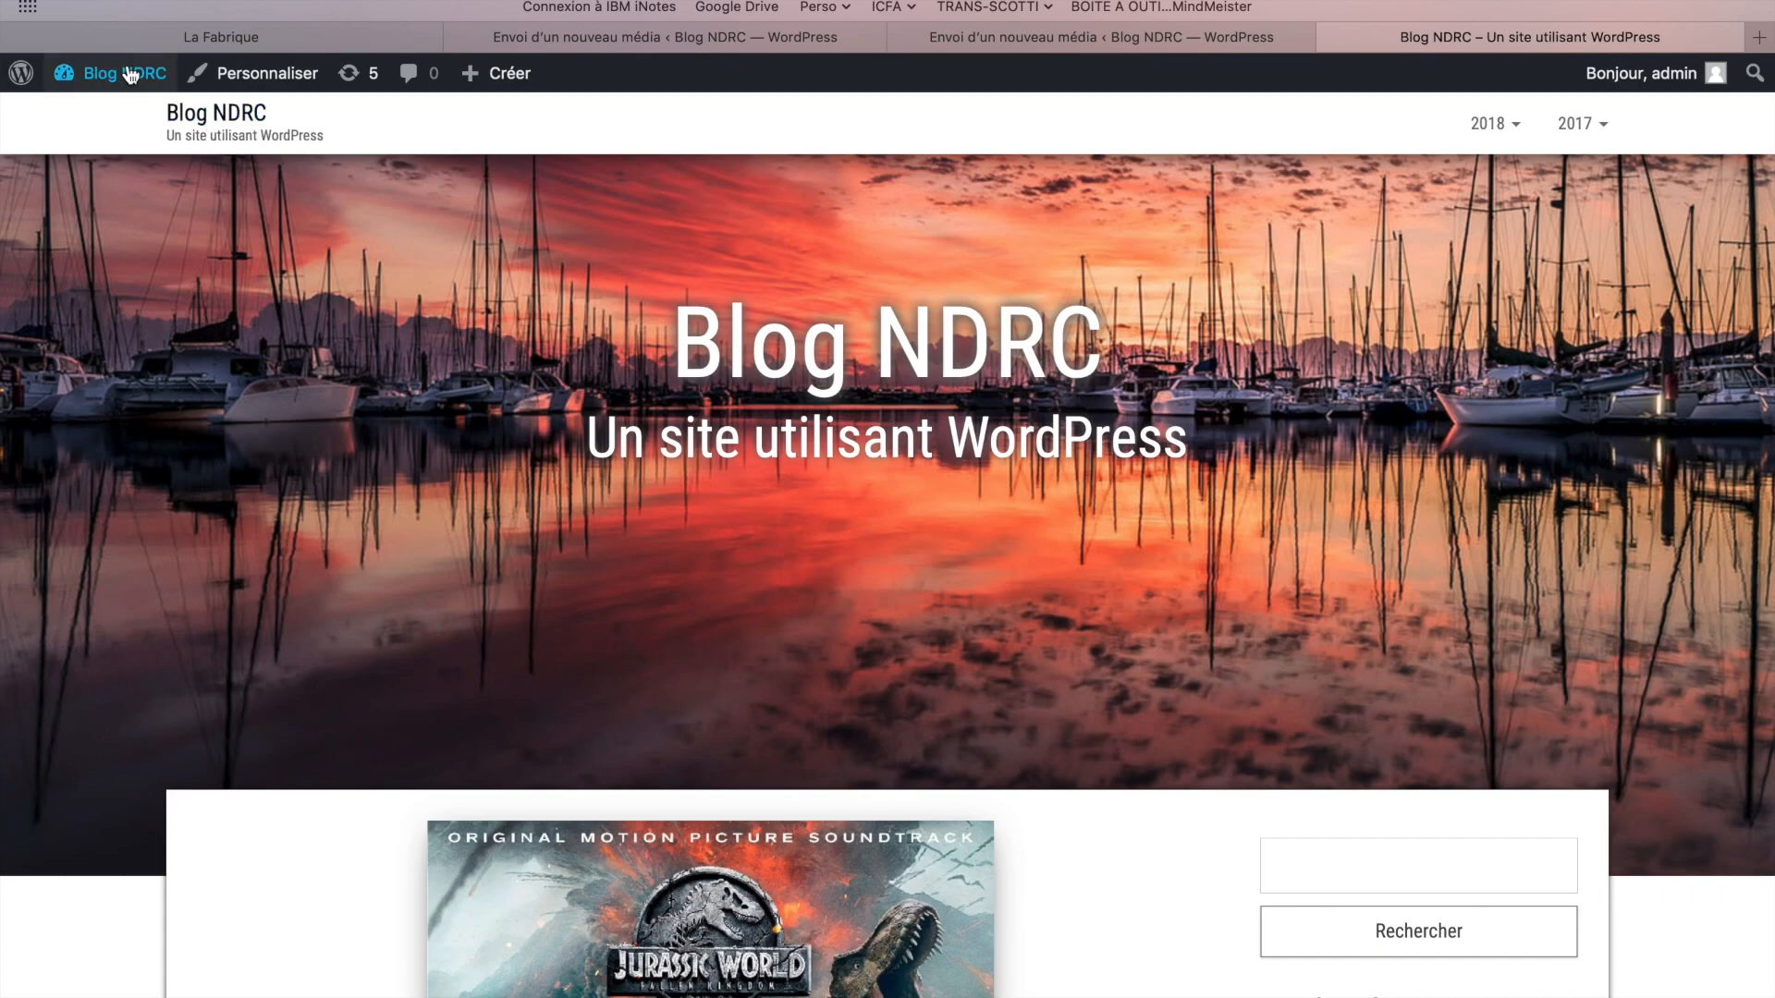
Go back to the theme management page and open the customizer for the active Bulk theme.
mouse_move(146, 85)
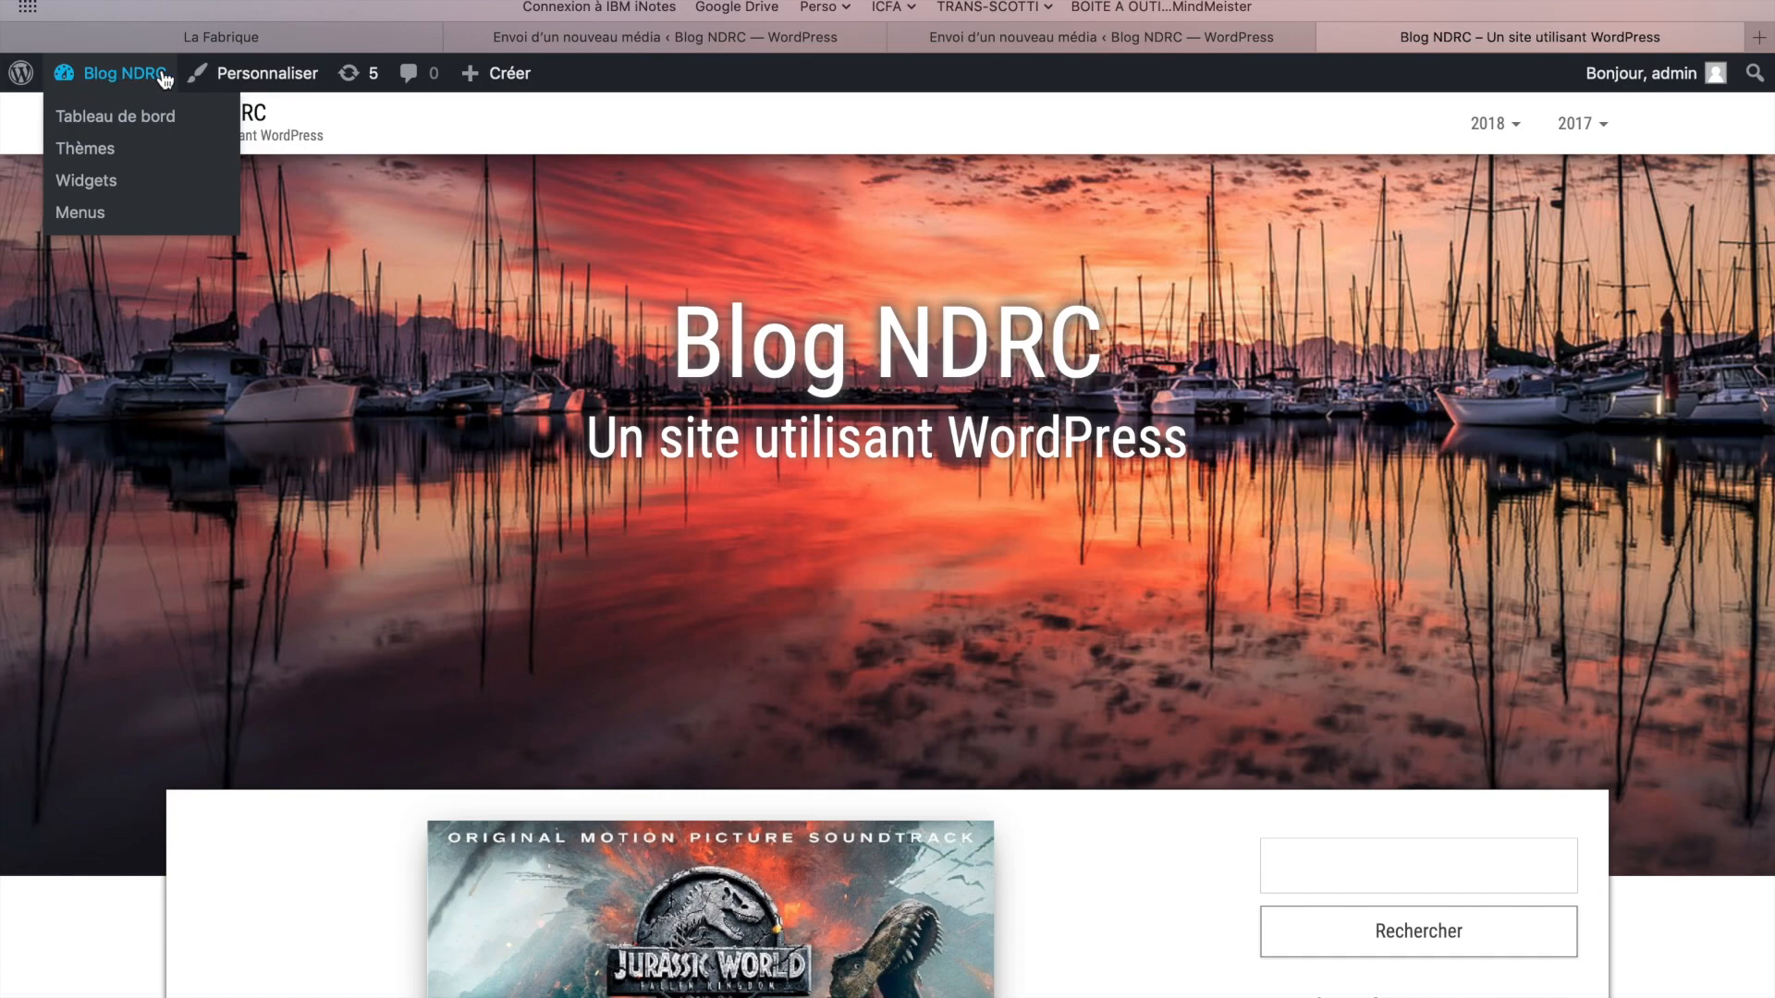
left_click(83, 73)
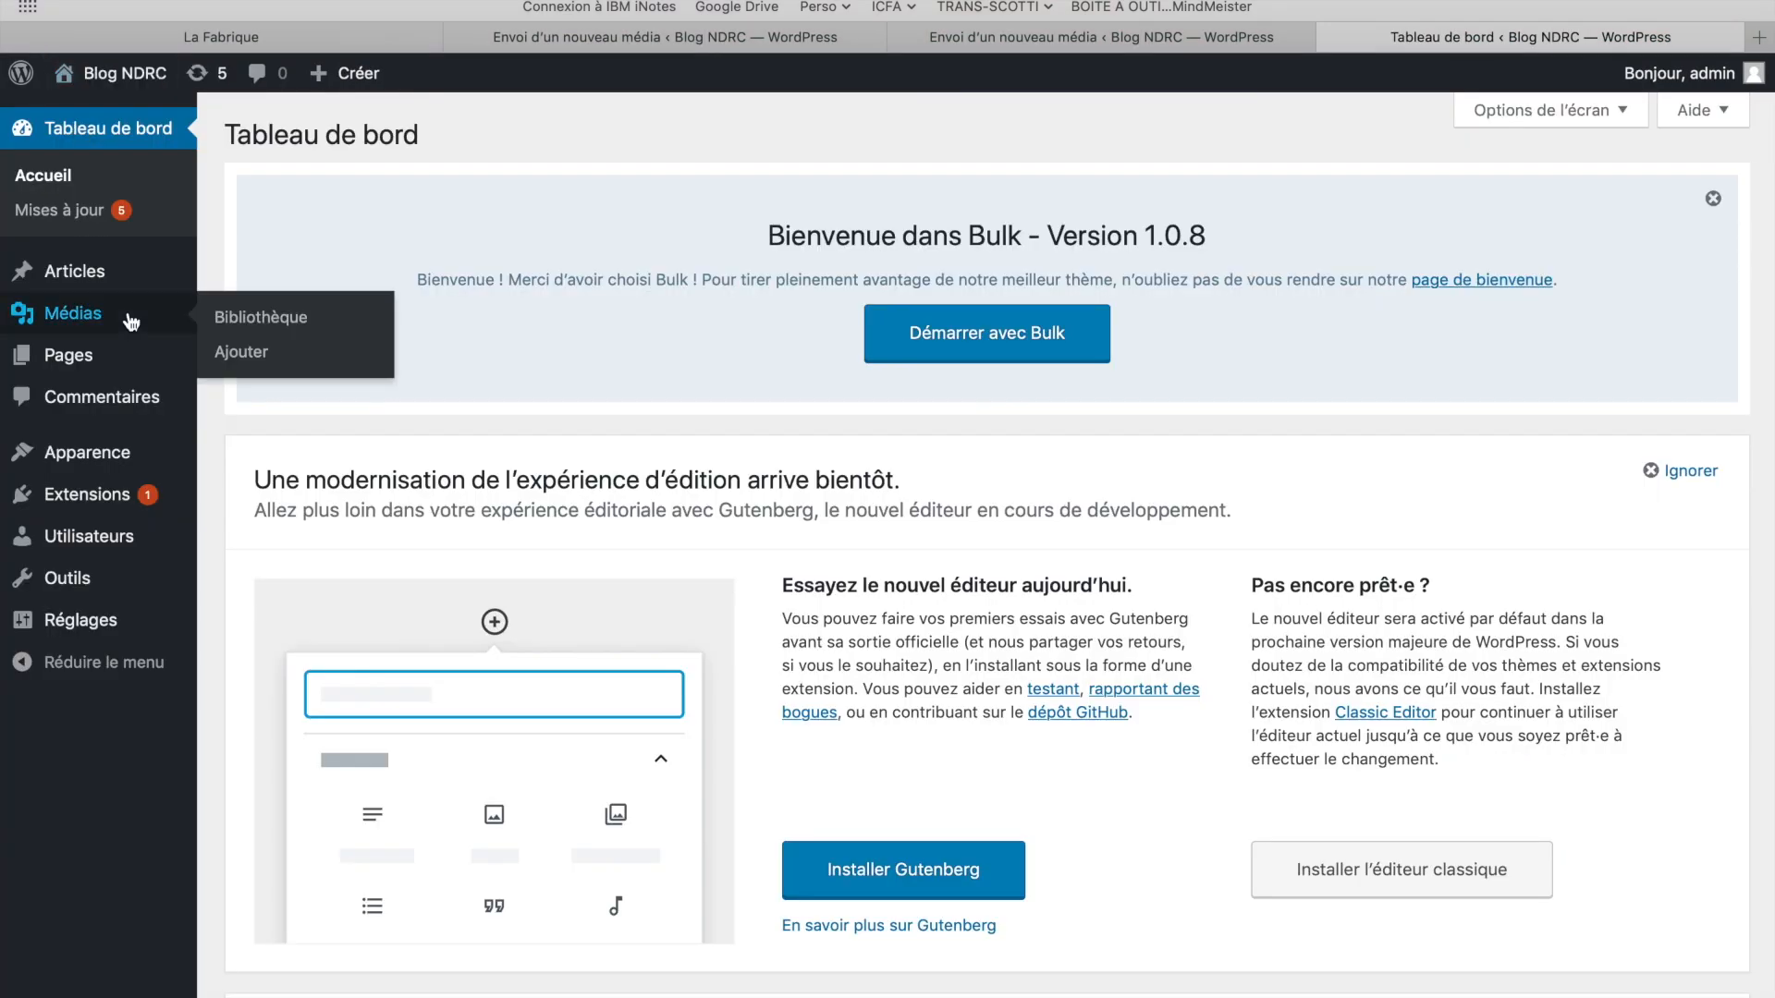
mouse_move(128, 460)
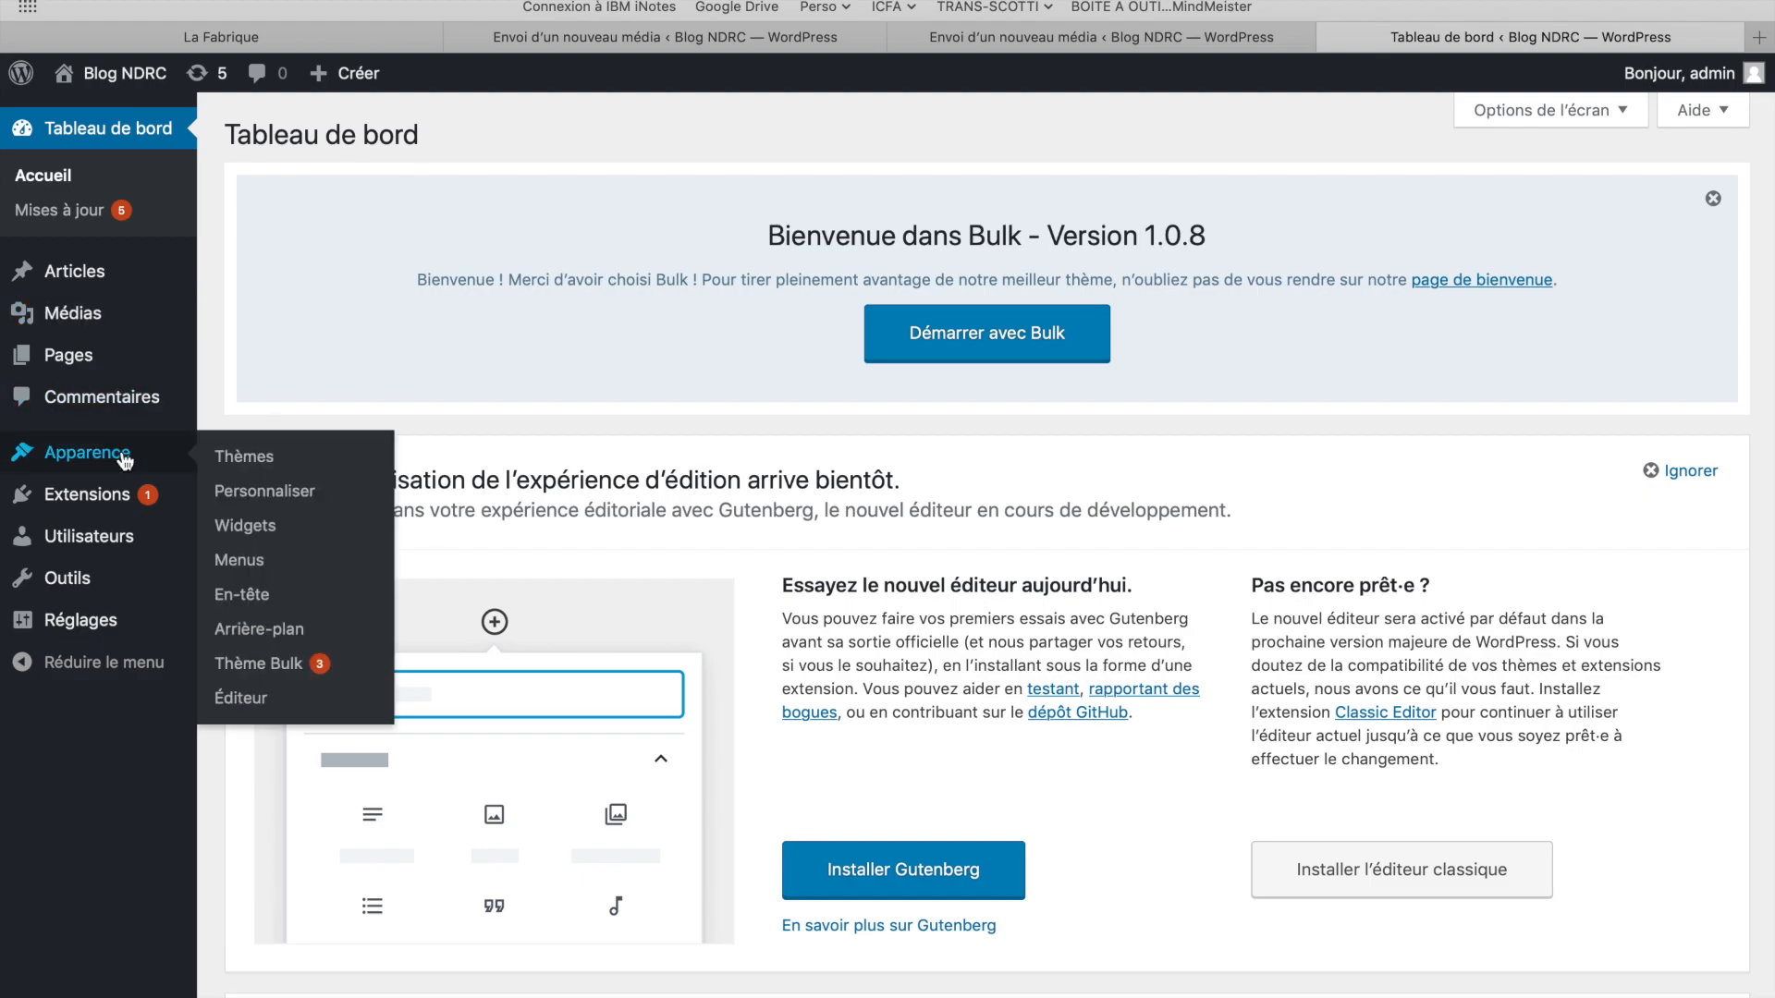
left_click(246, 459)
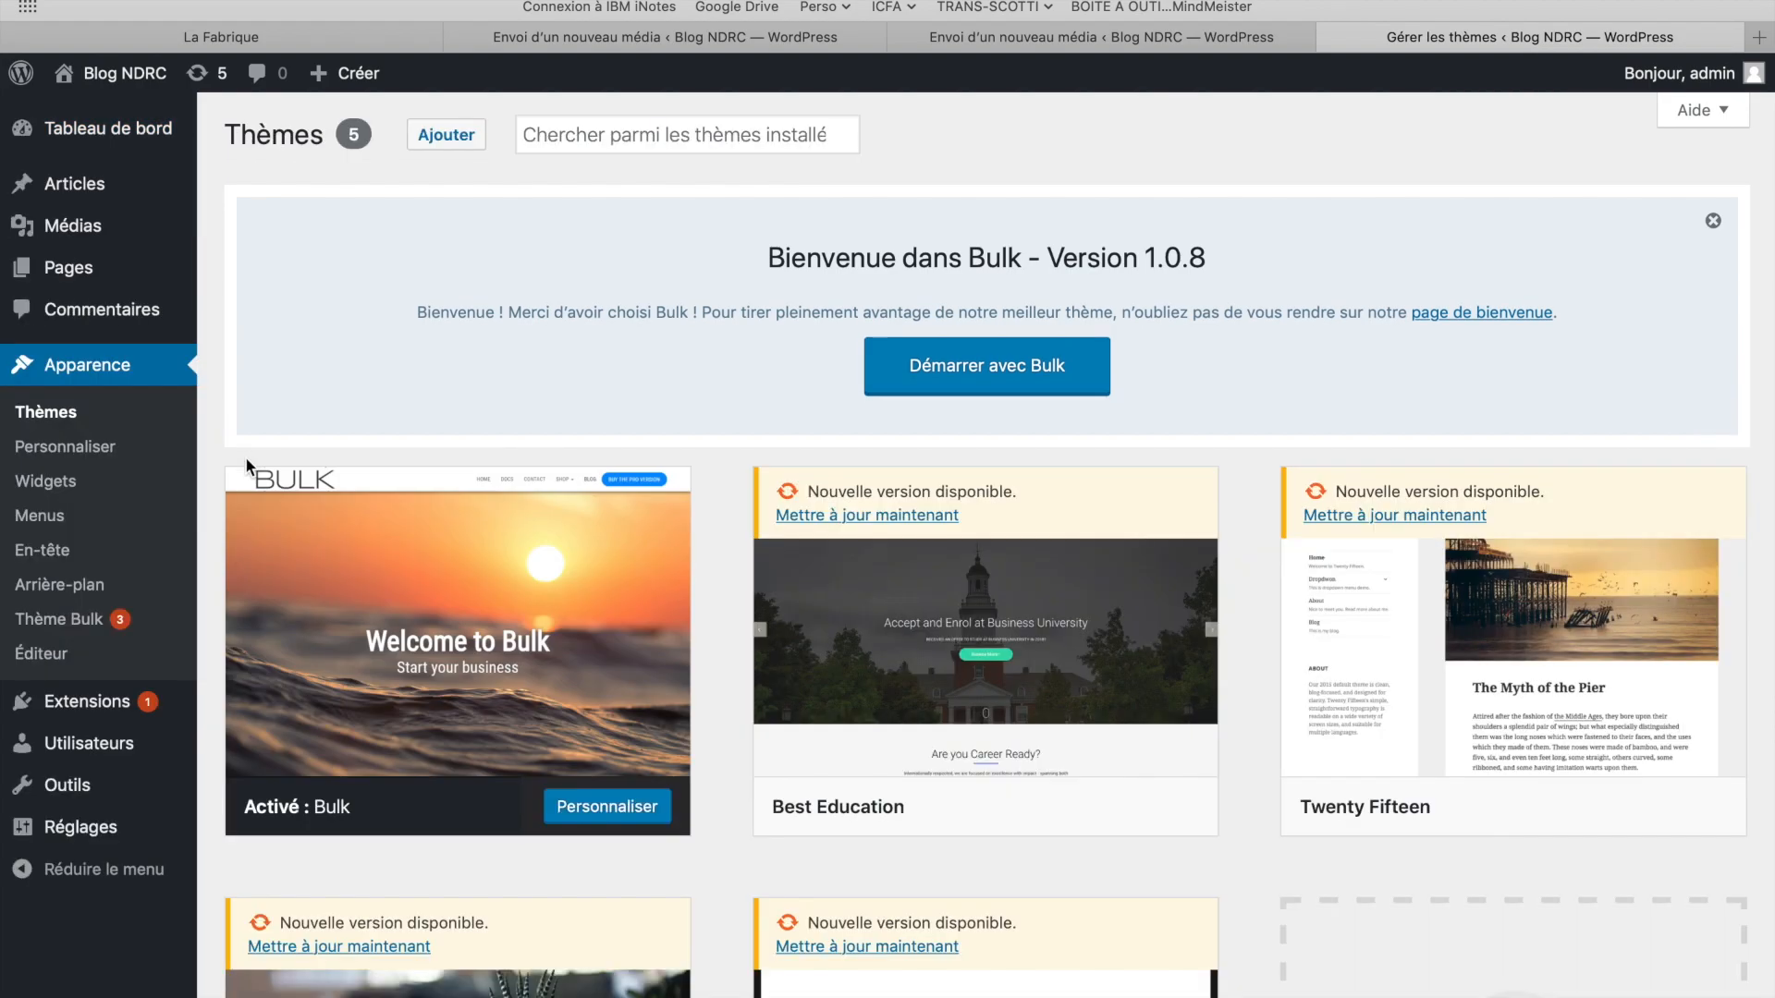
left_click(607, 807)
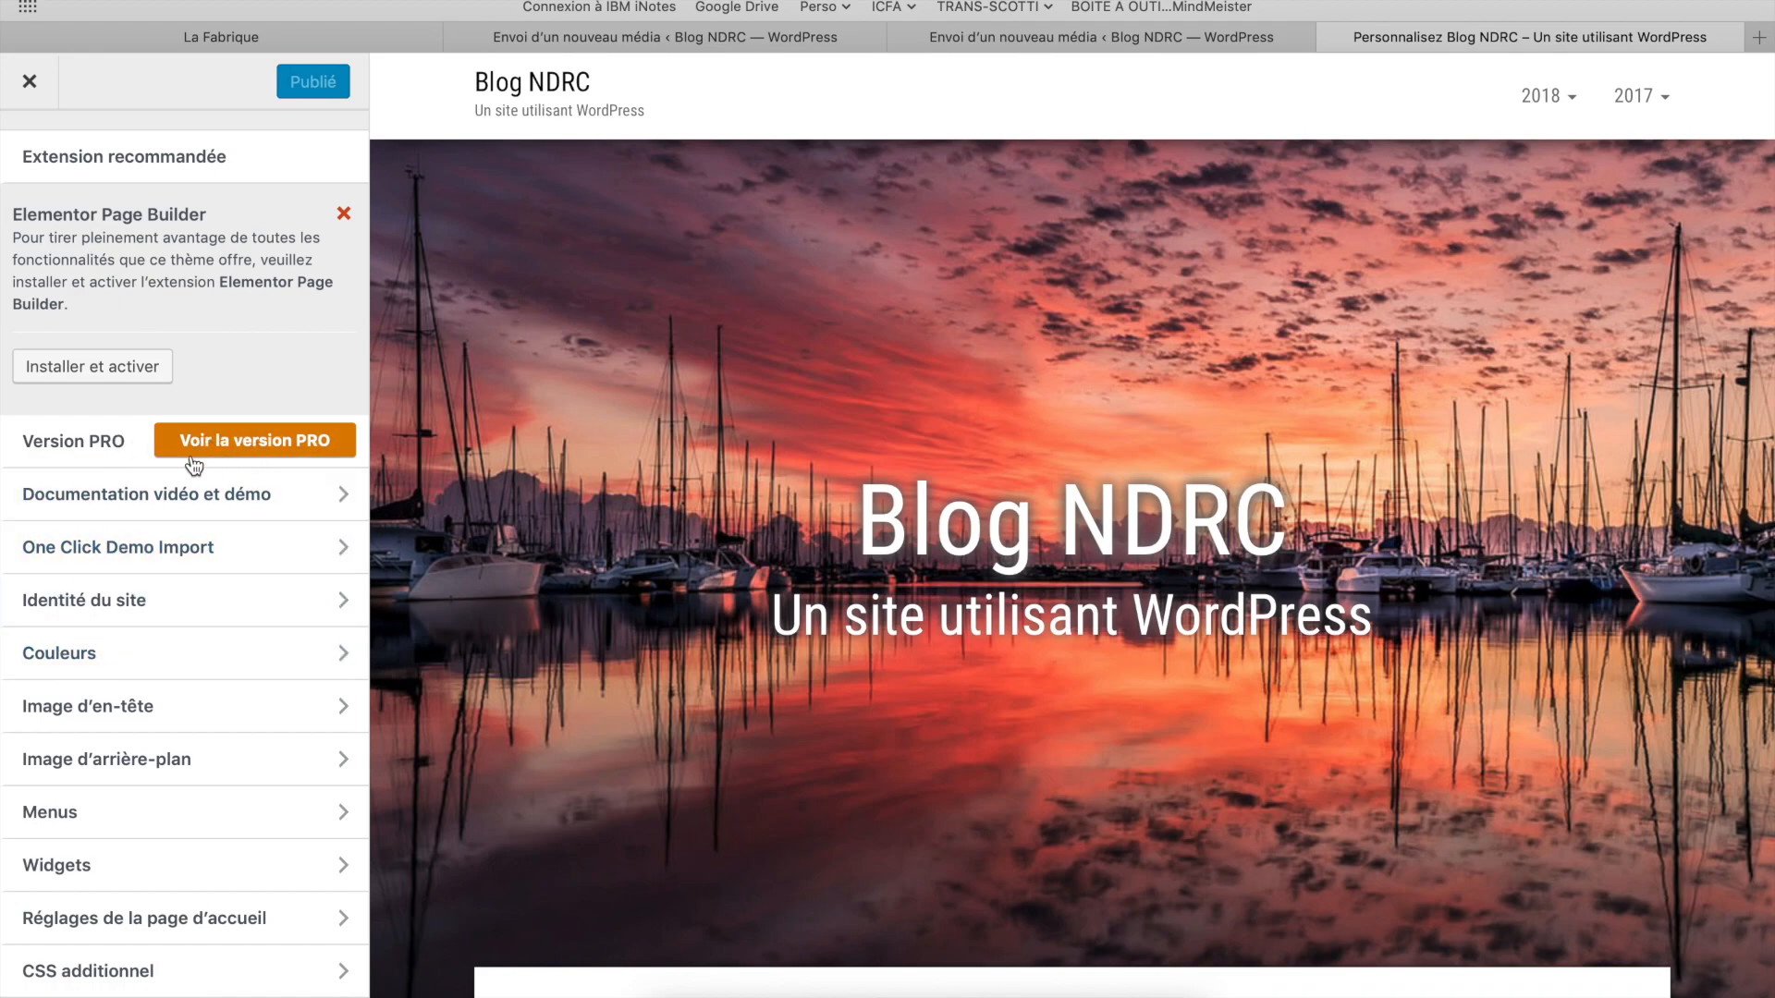
Set the site title to "Les dernières sorties..." and the slogan to "Le cinéma dans la peau." in the site identity settings.
scroll(190, 460, "down", 1)
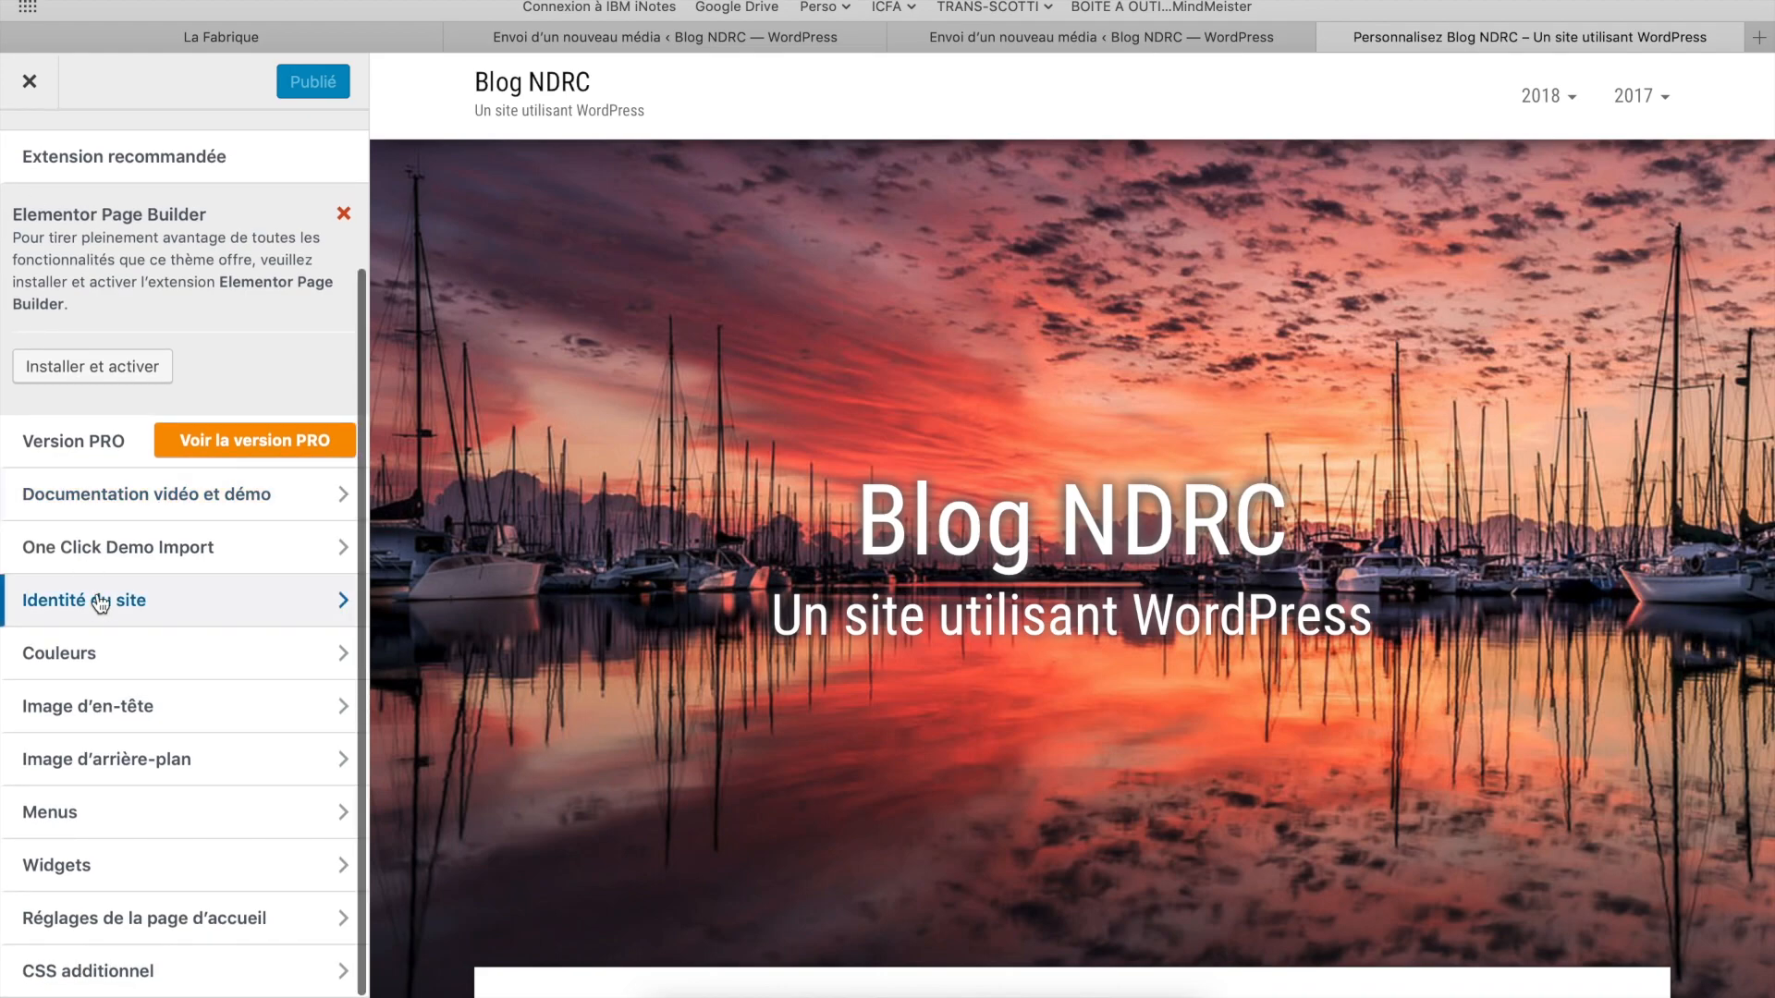
left_click(173, 610)
left_click(108, 429)
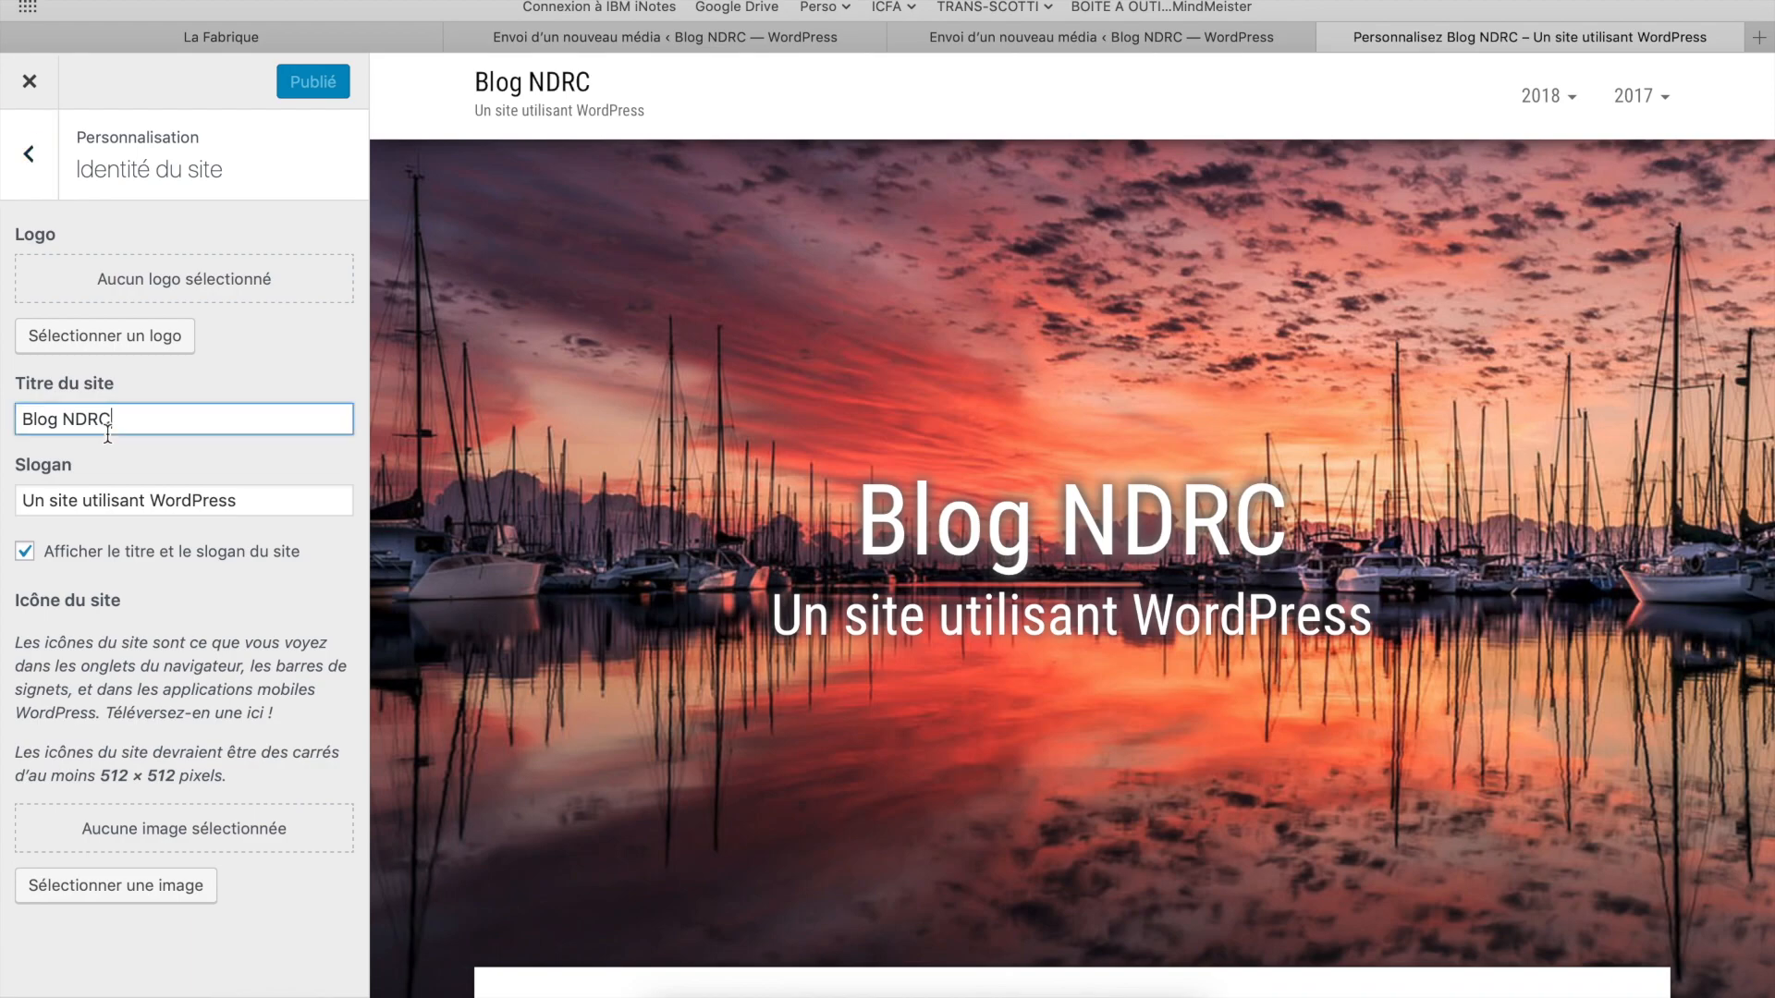
left_click_drag(108, 427, 2, 400)
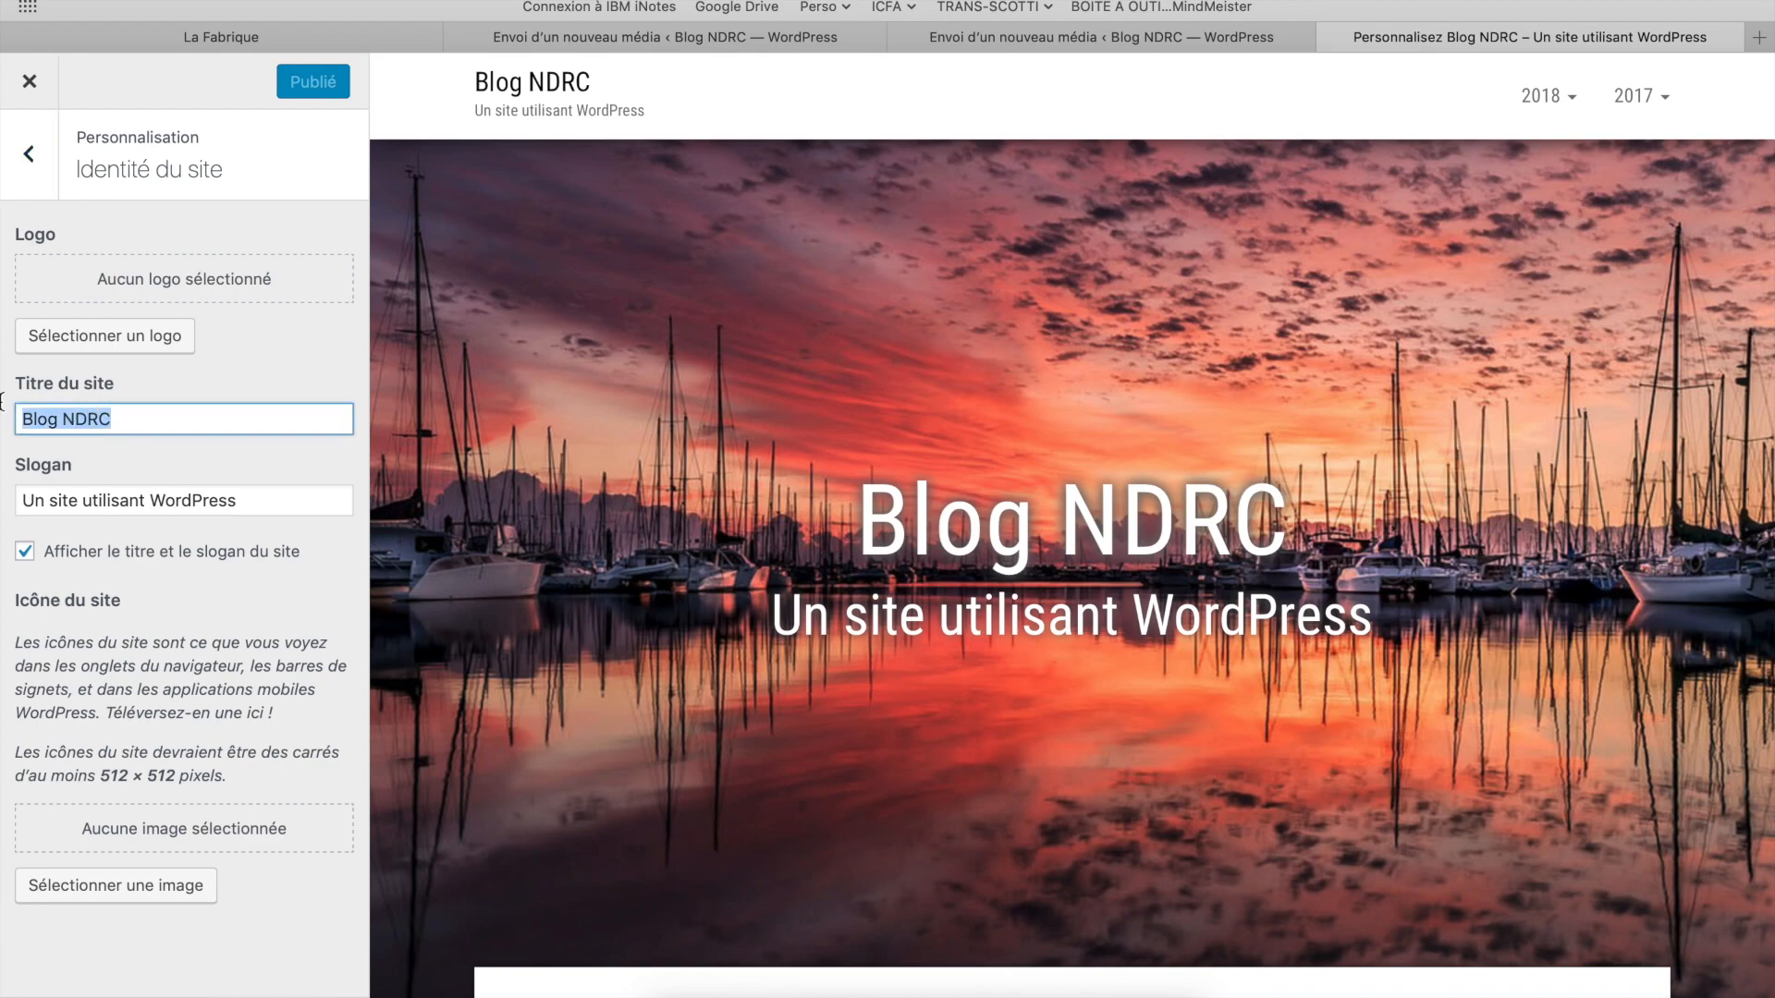
scroll(605, 571, "down", 10)
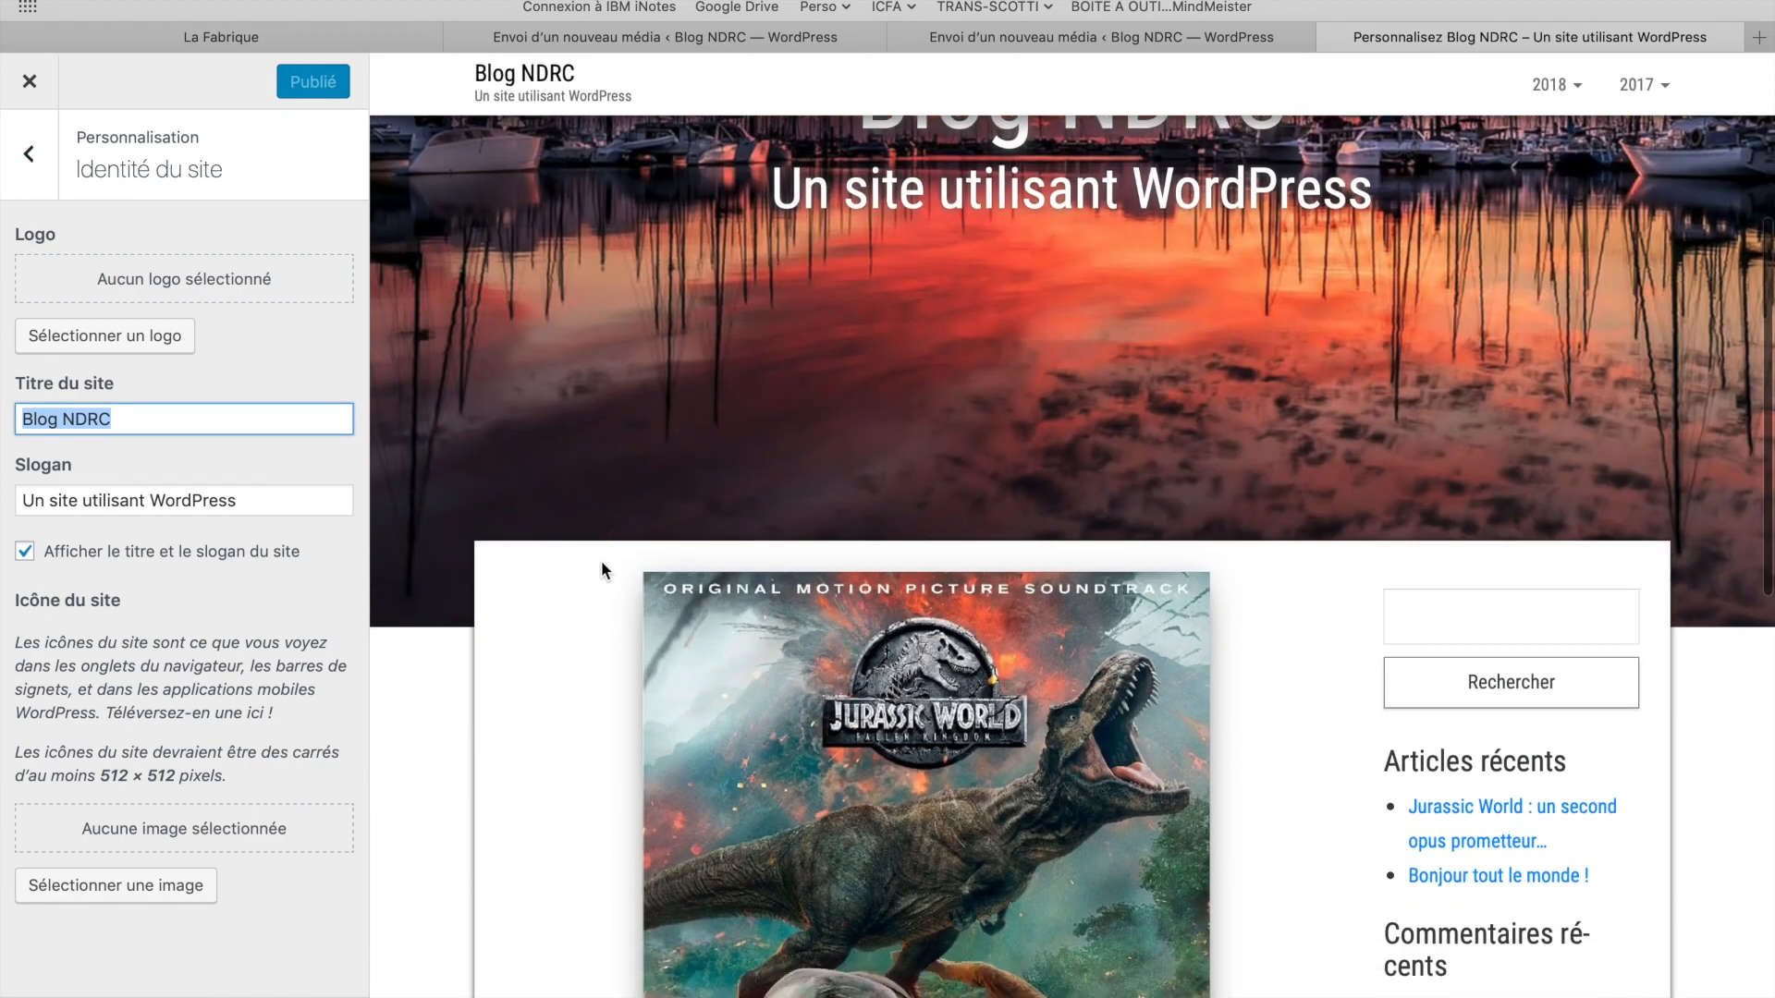
scroll(605, 571, "down", 2)
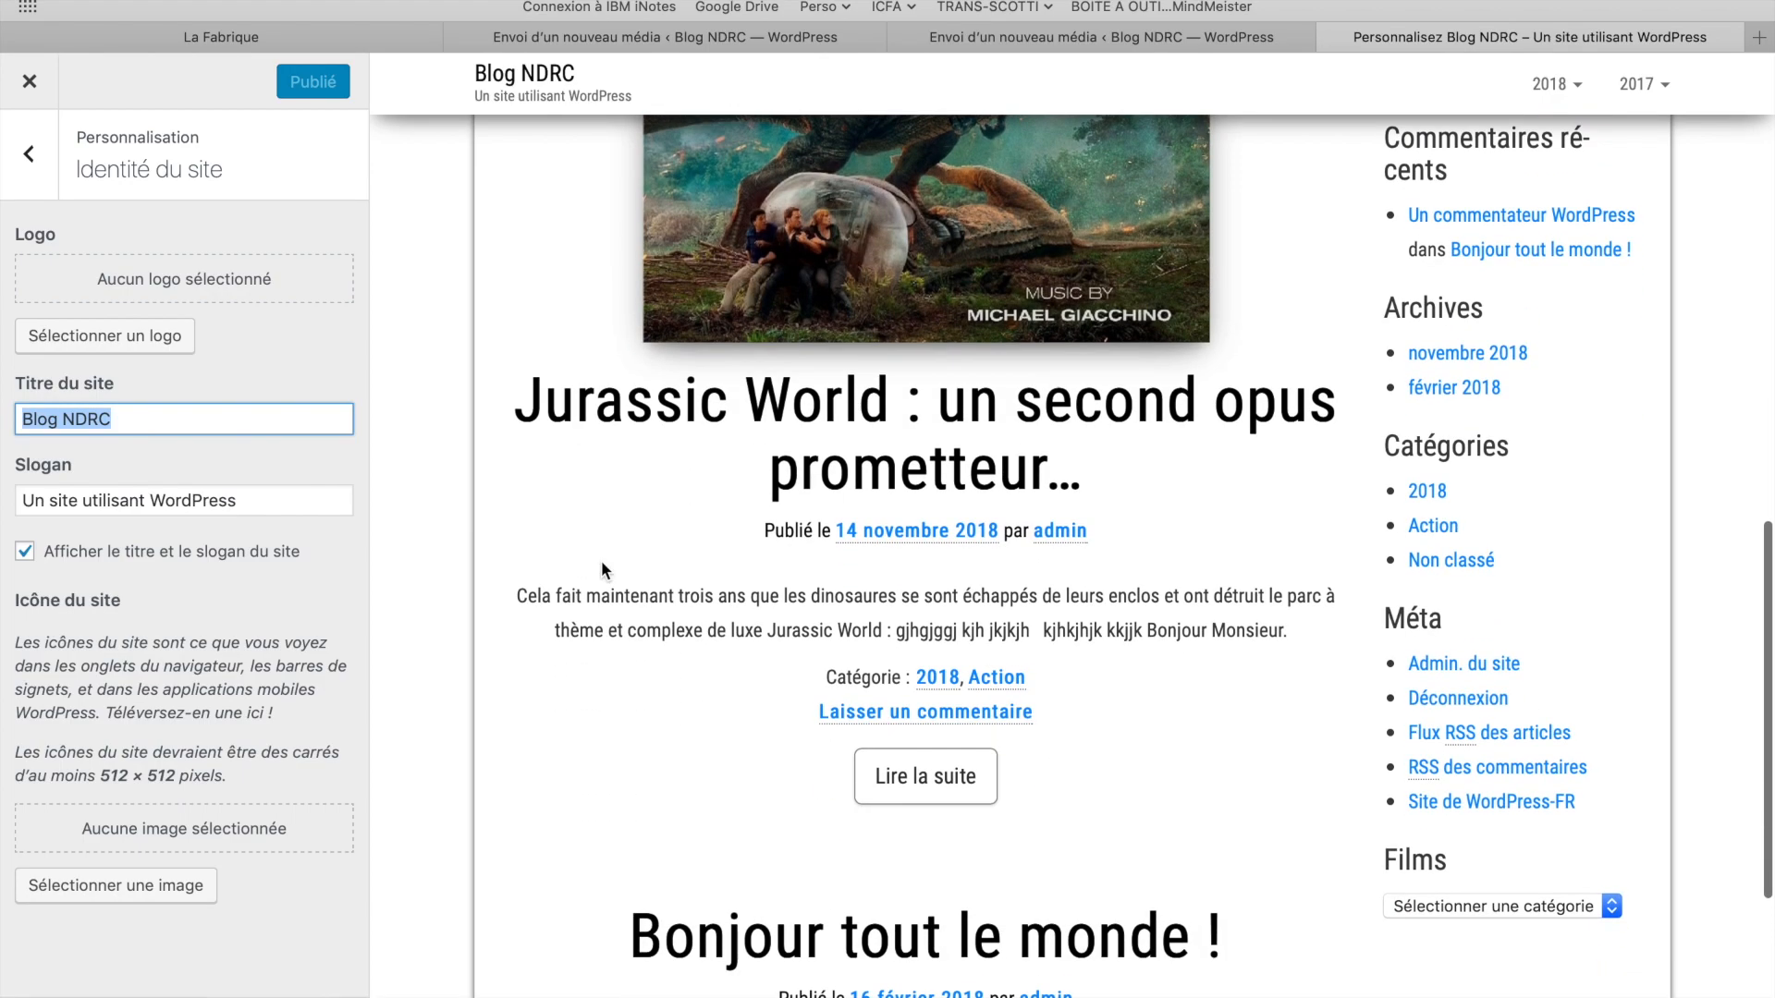
scroll(605, 572, "up", 5)
scroll(605, 571, "up", 5)
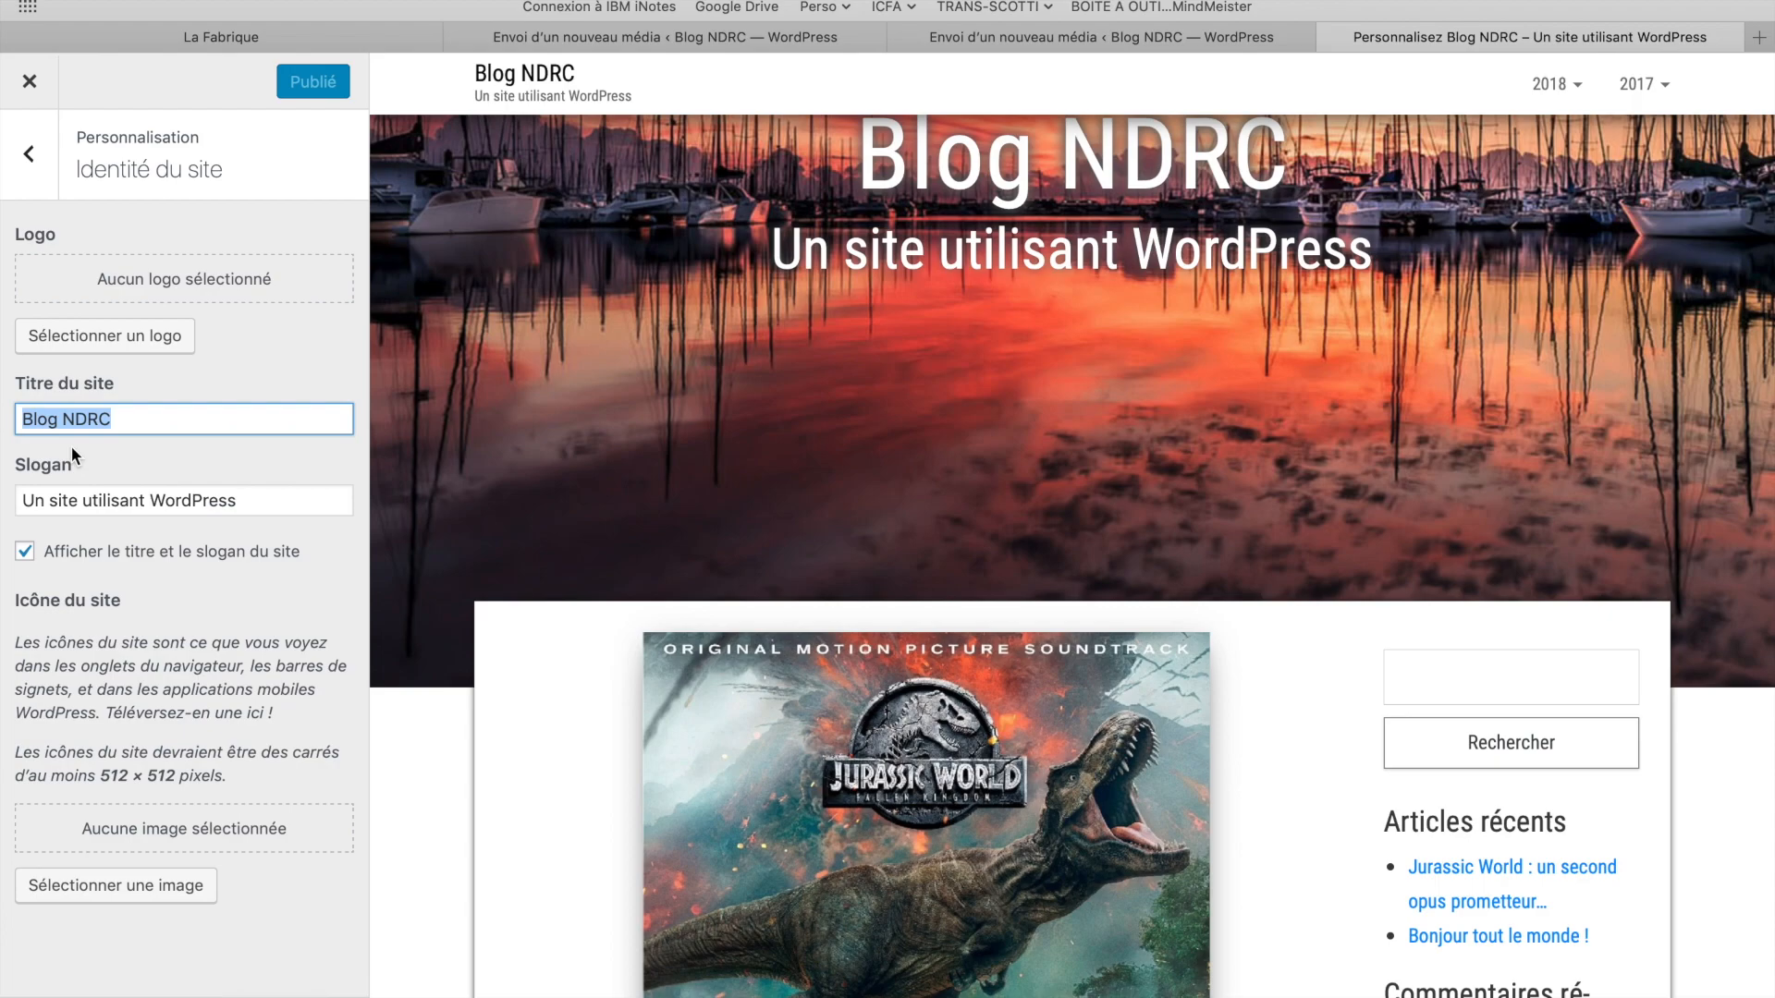
type("Les dernières sorties...")
key("Tab")
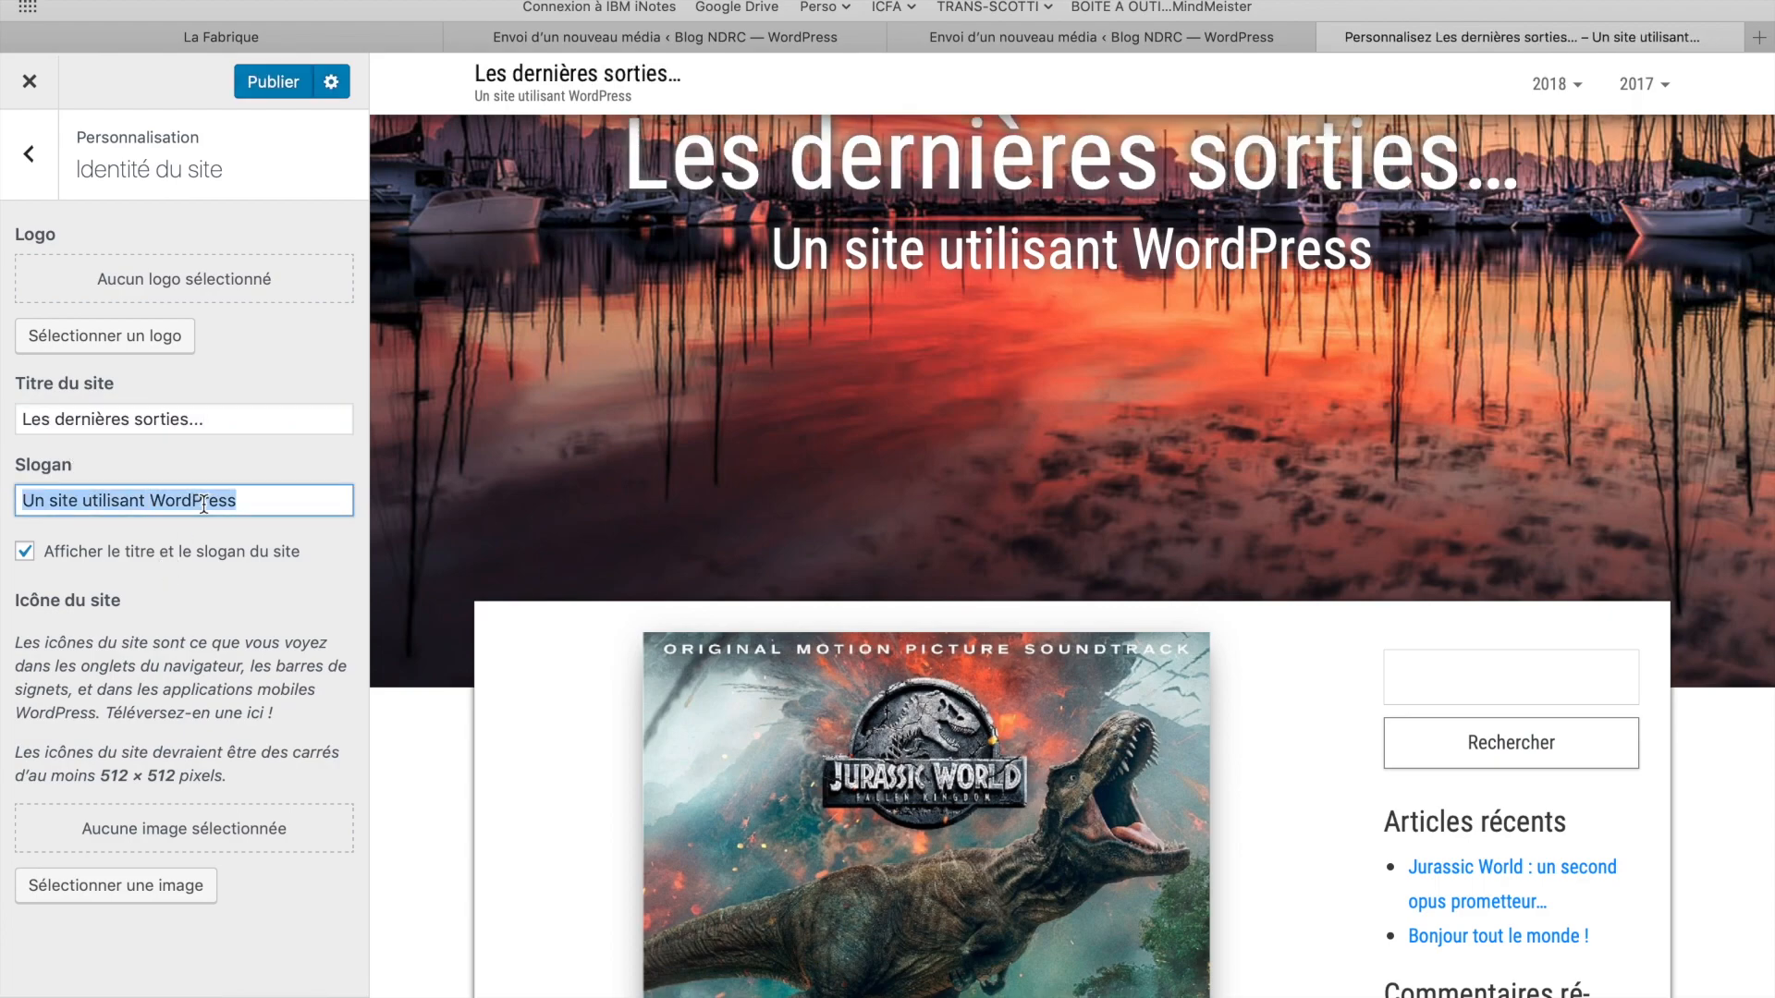
type("Le cinéma dans la peau.")
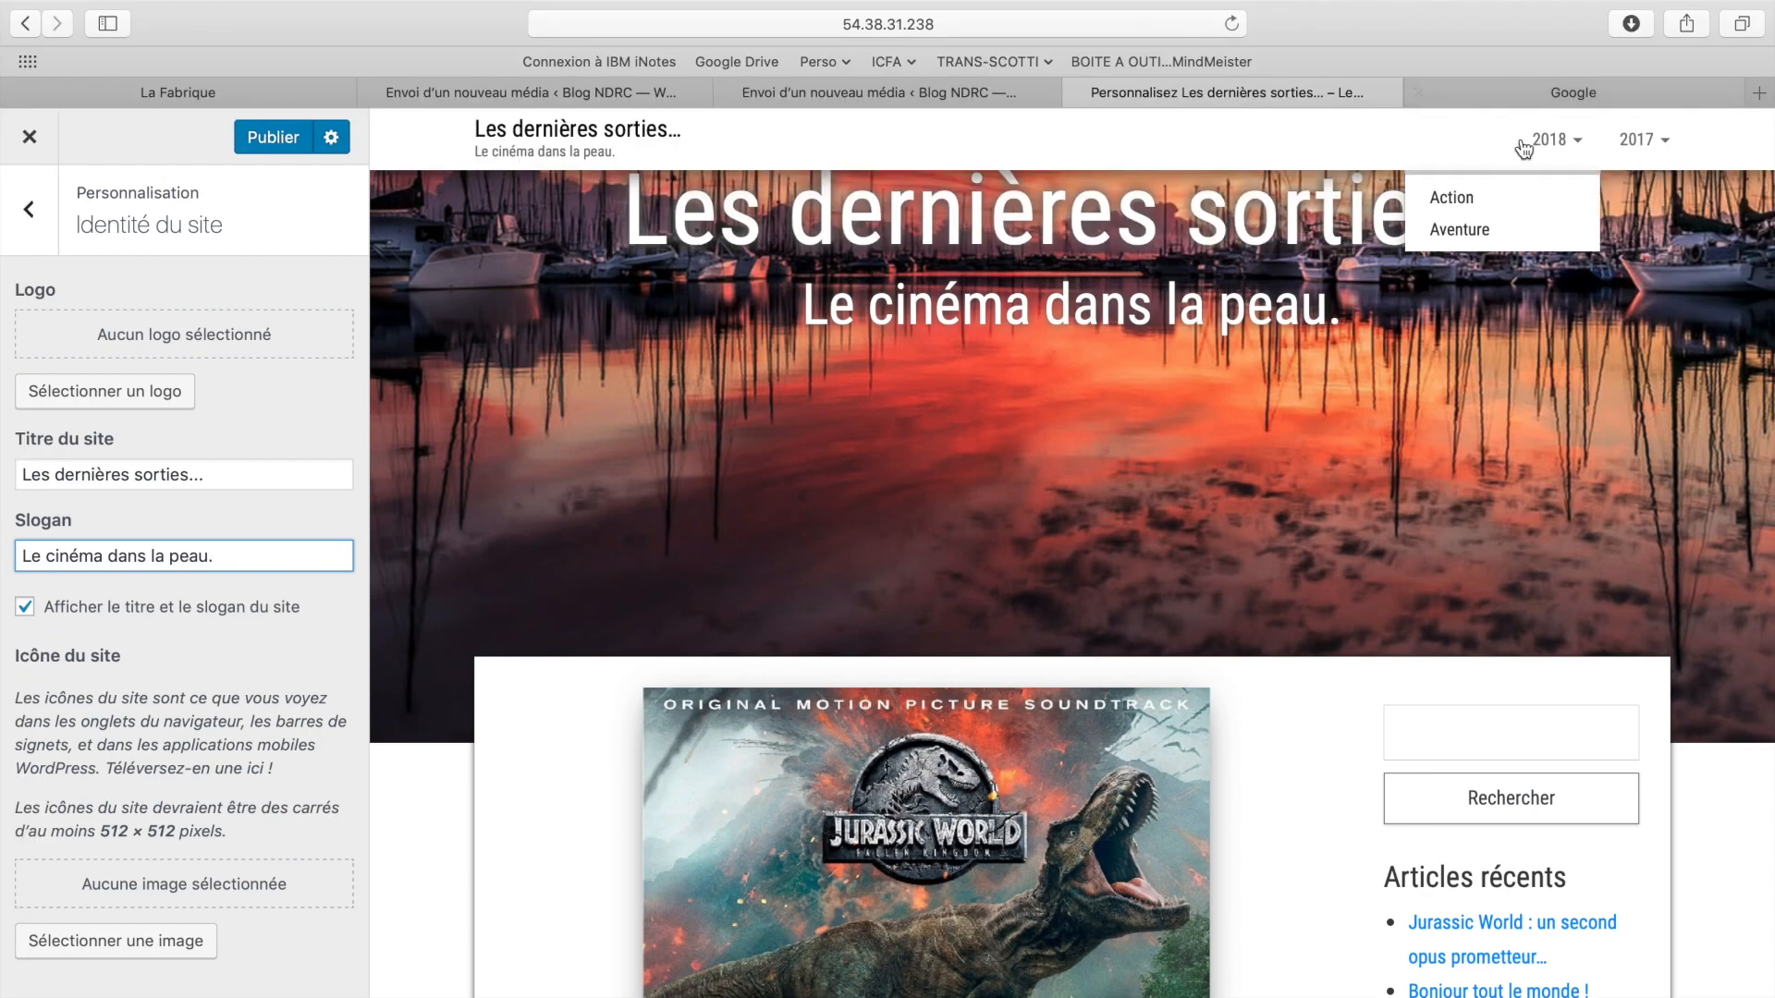
Look at the Google page's site icon in the browser as an example, and return to the blog's customizer.
left_click(1556, 85)
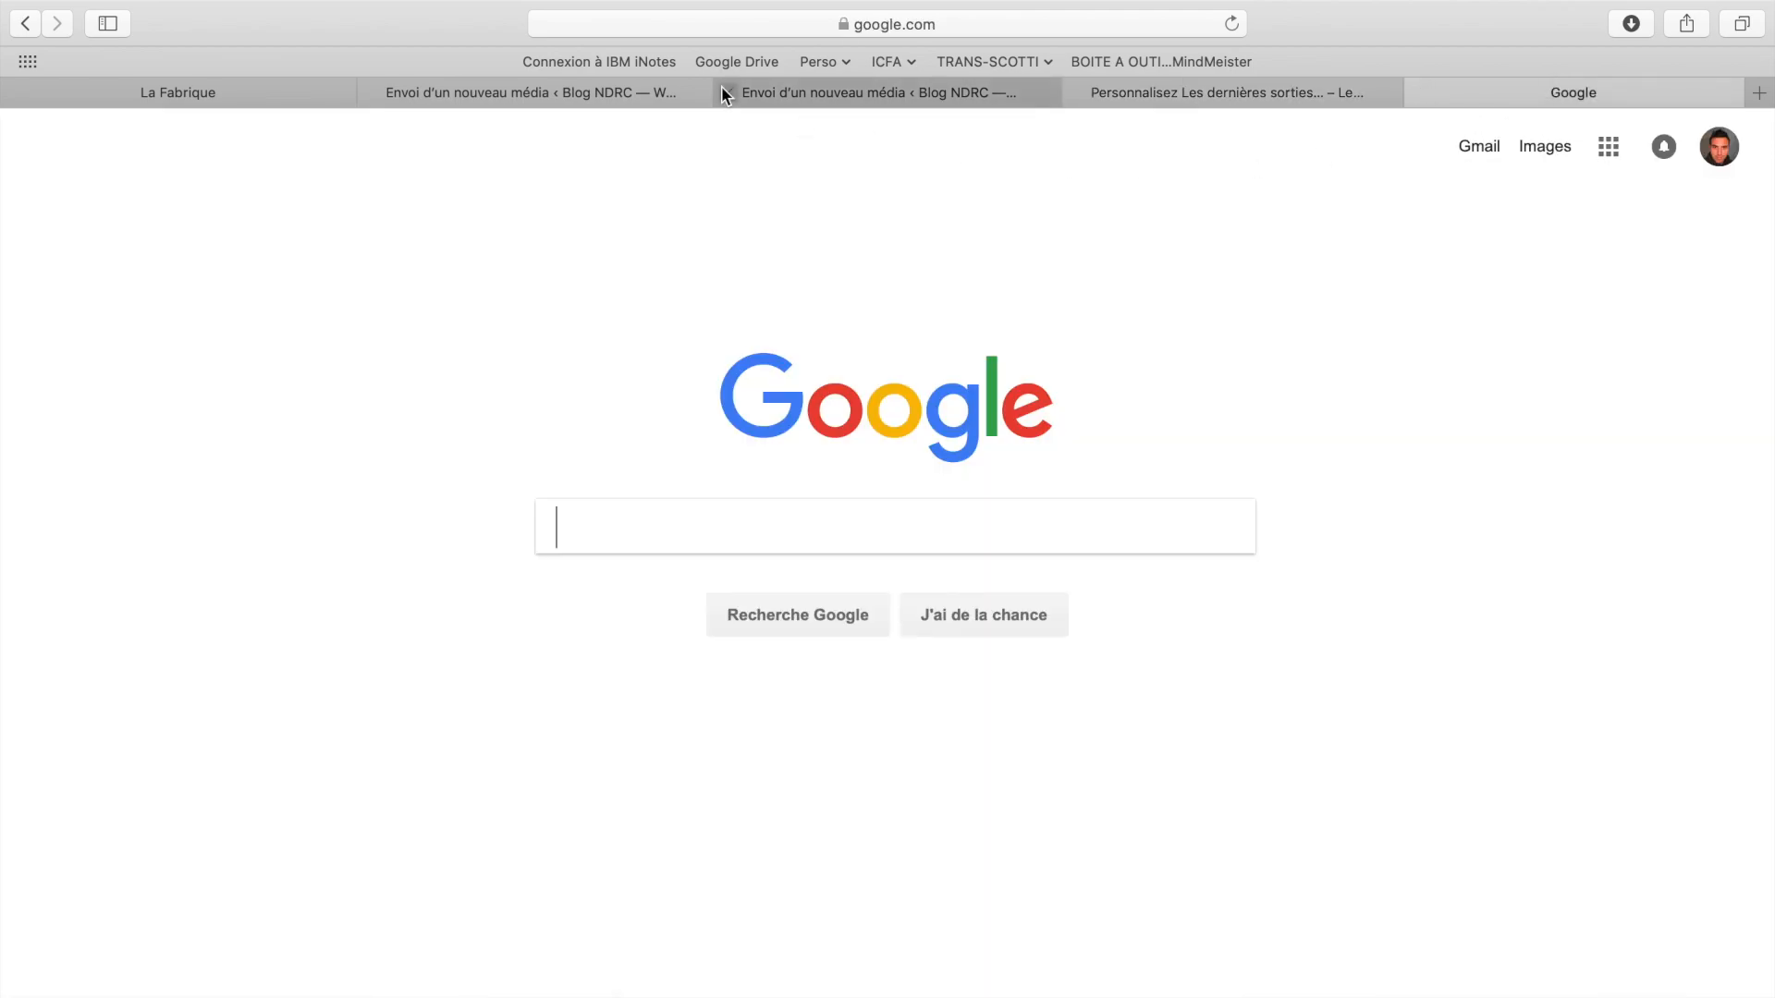
left_click(823, 26)
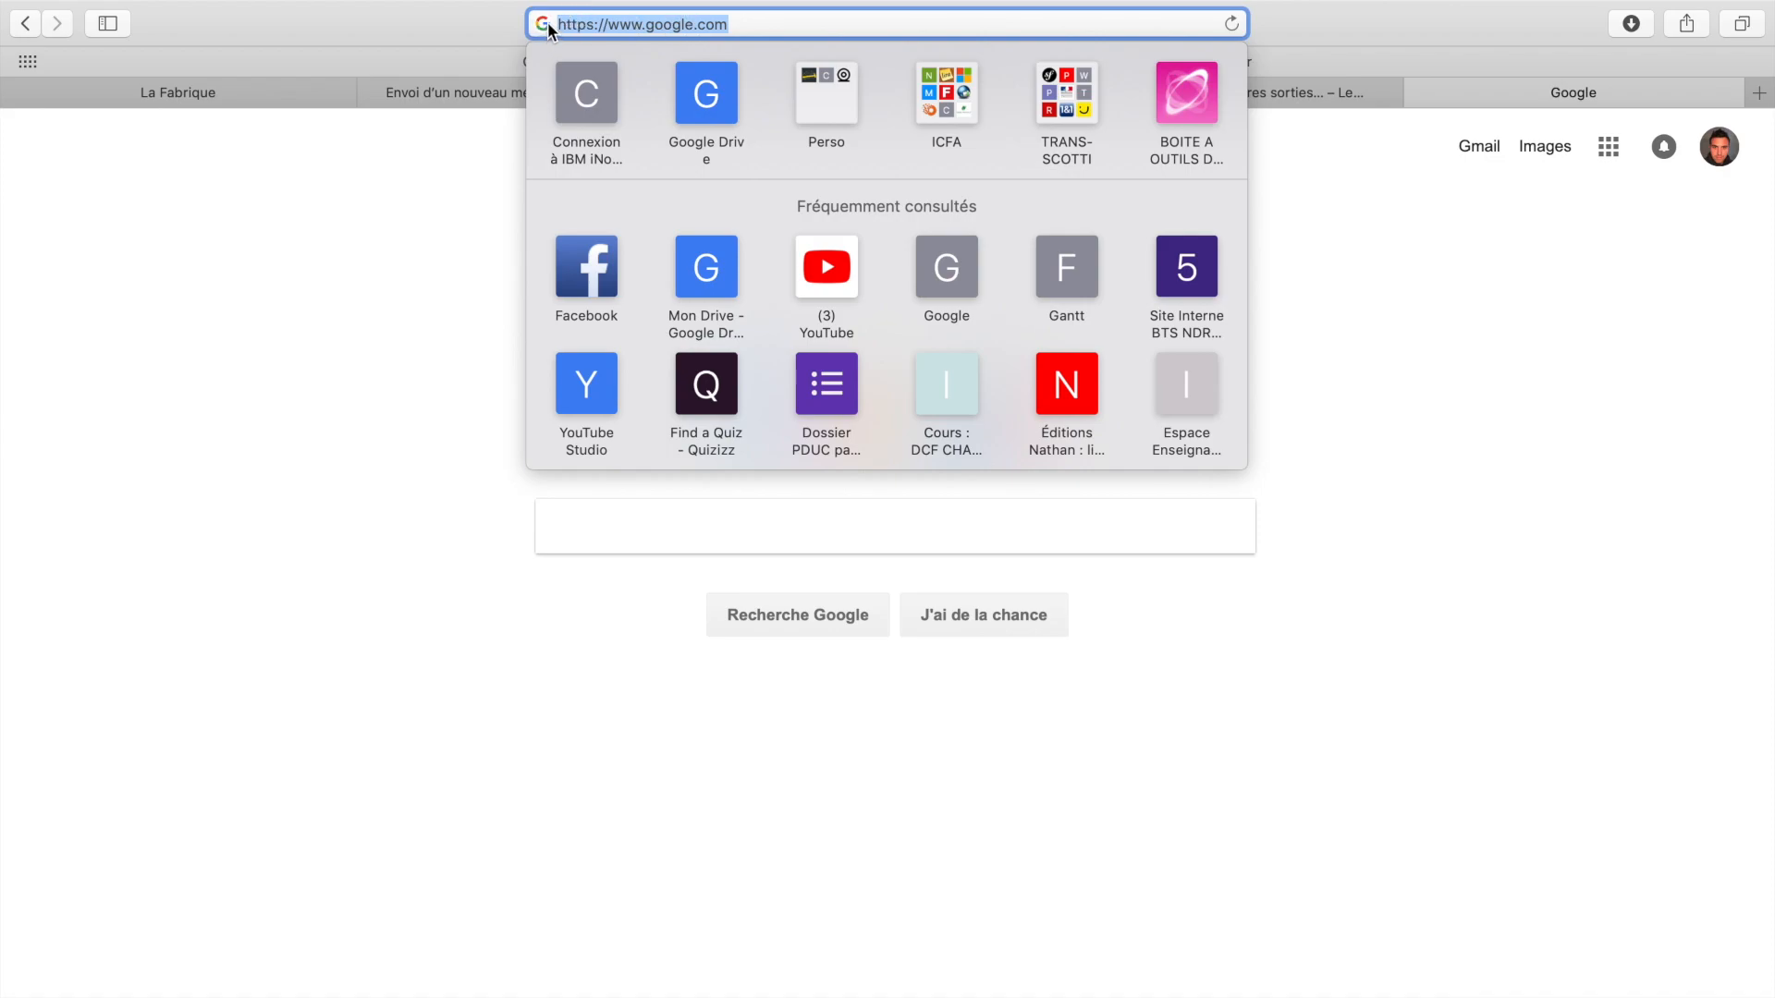
left_click(1342, 370)
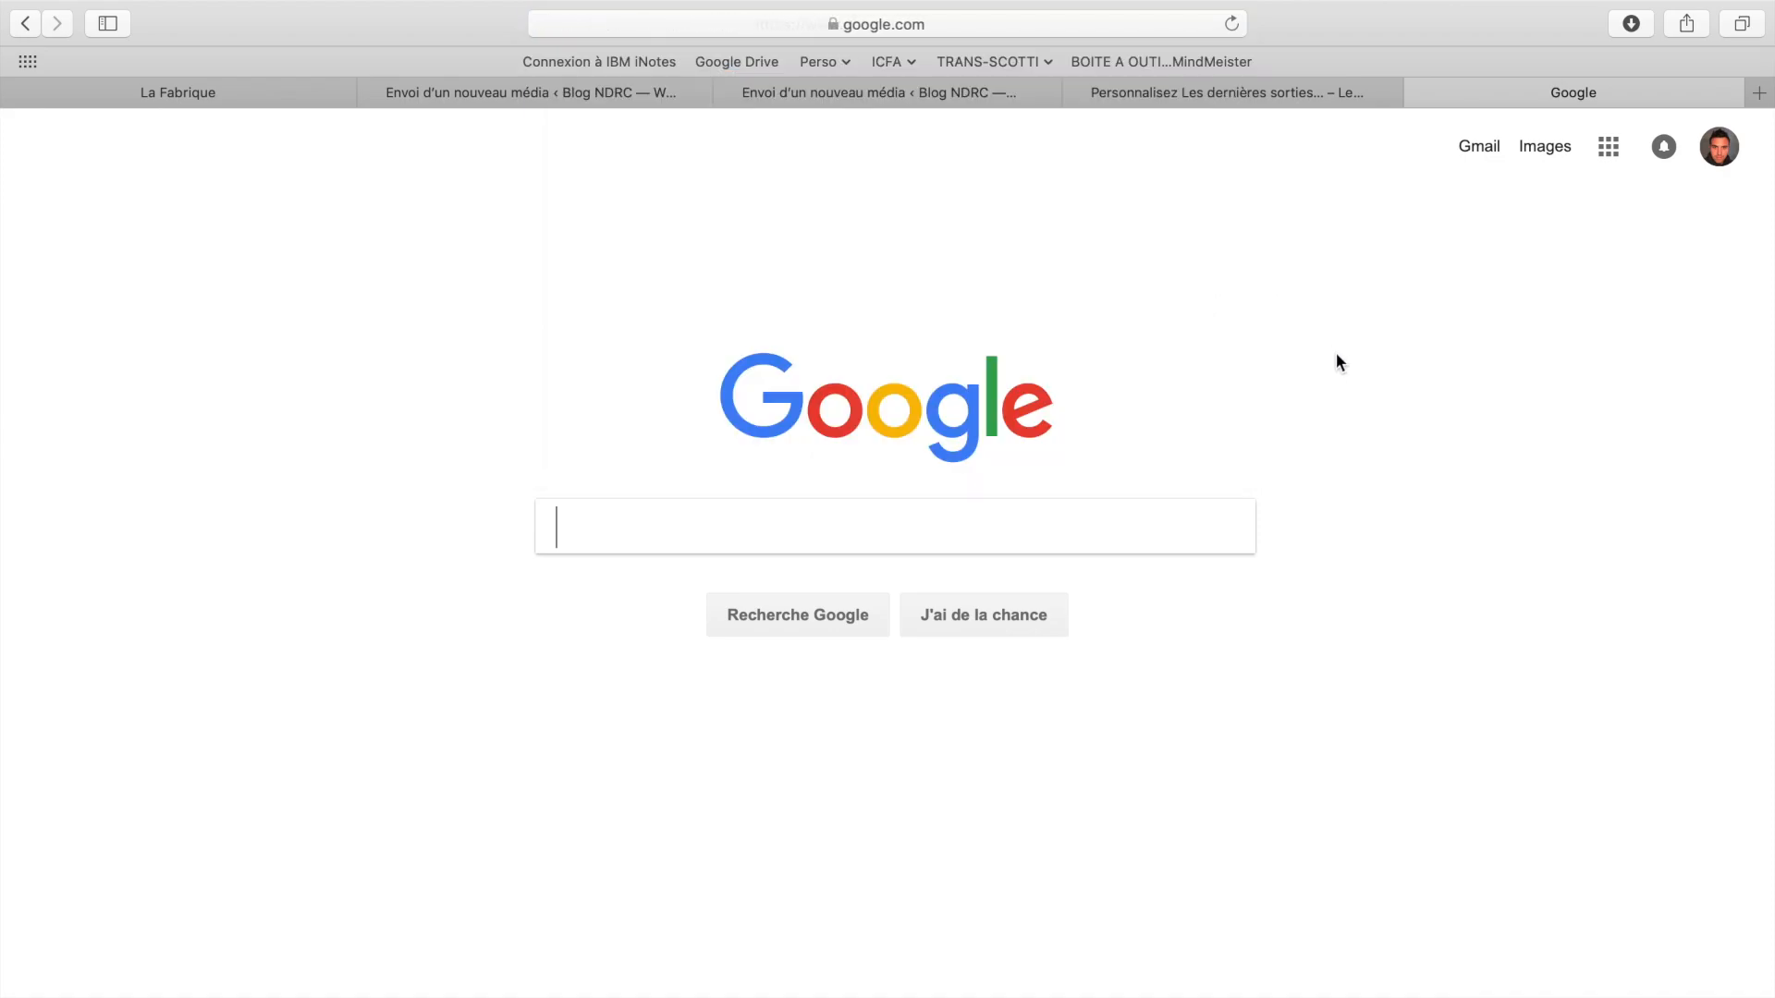
left_click(1294, 94)
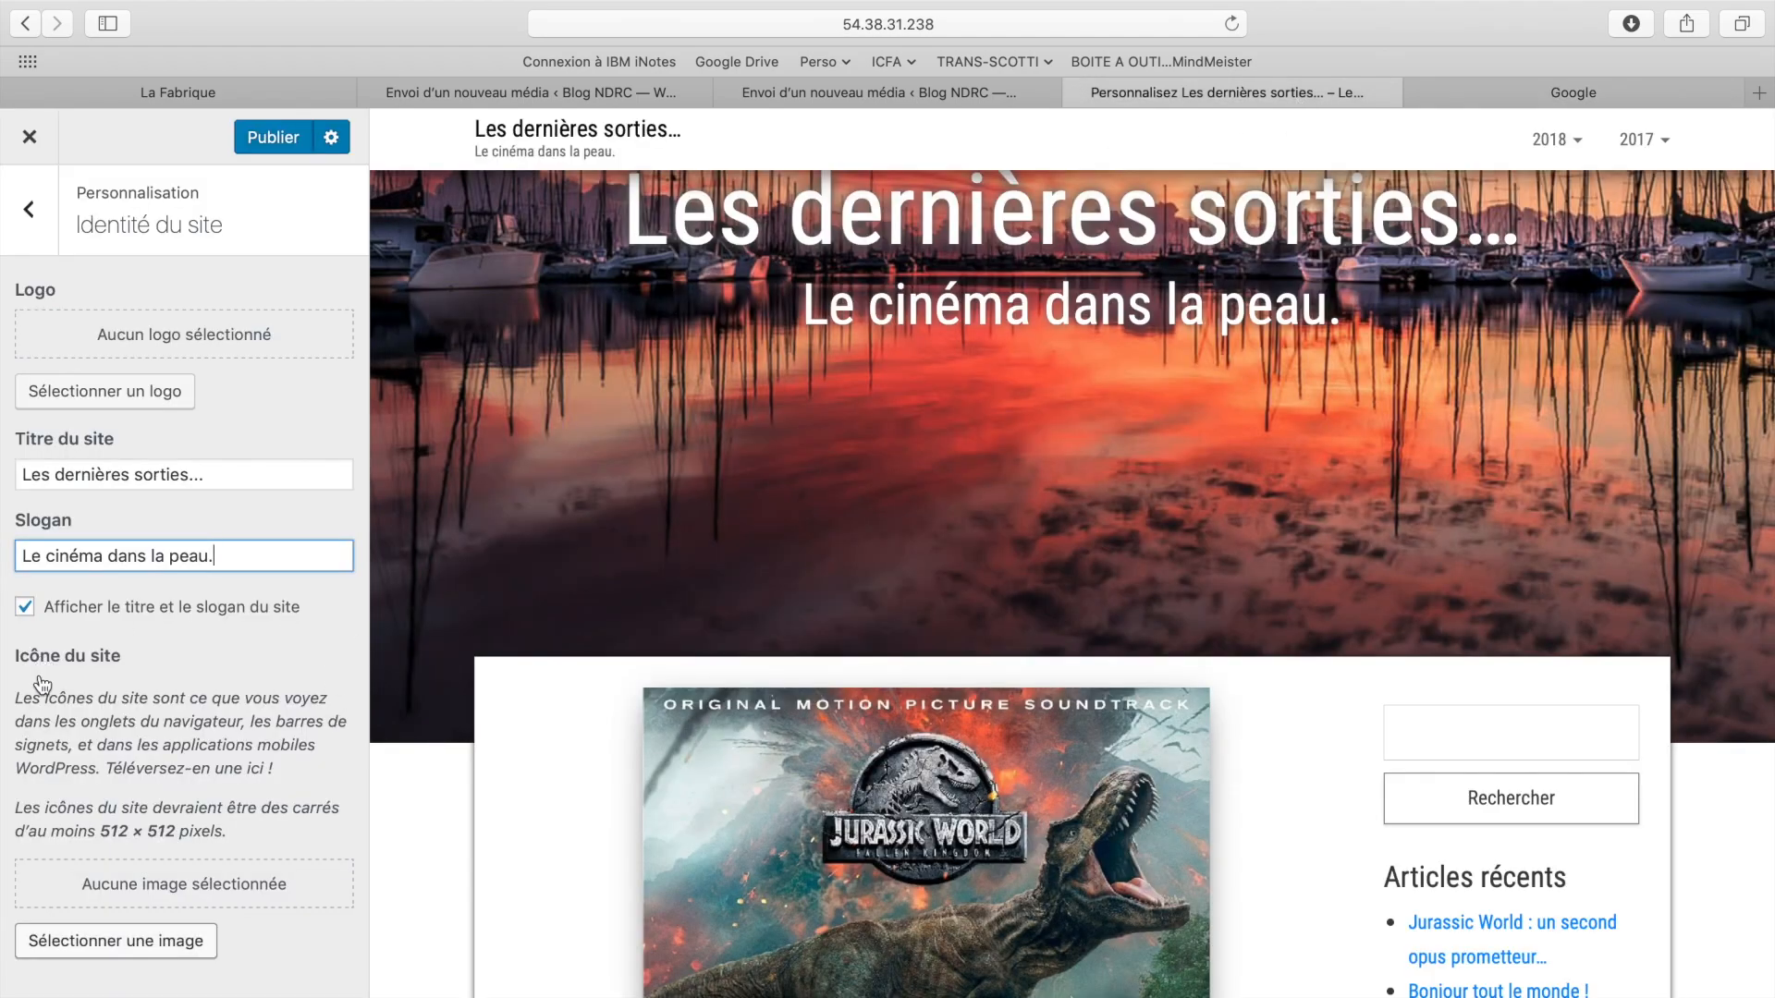
Look over the customizer's color settings and header image settings.
left_click(29, 209)
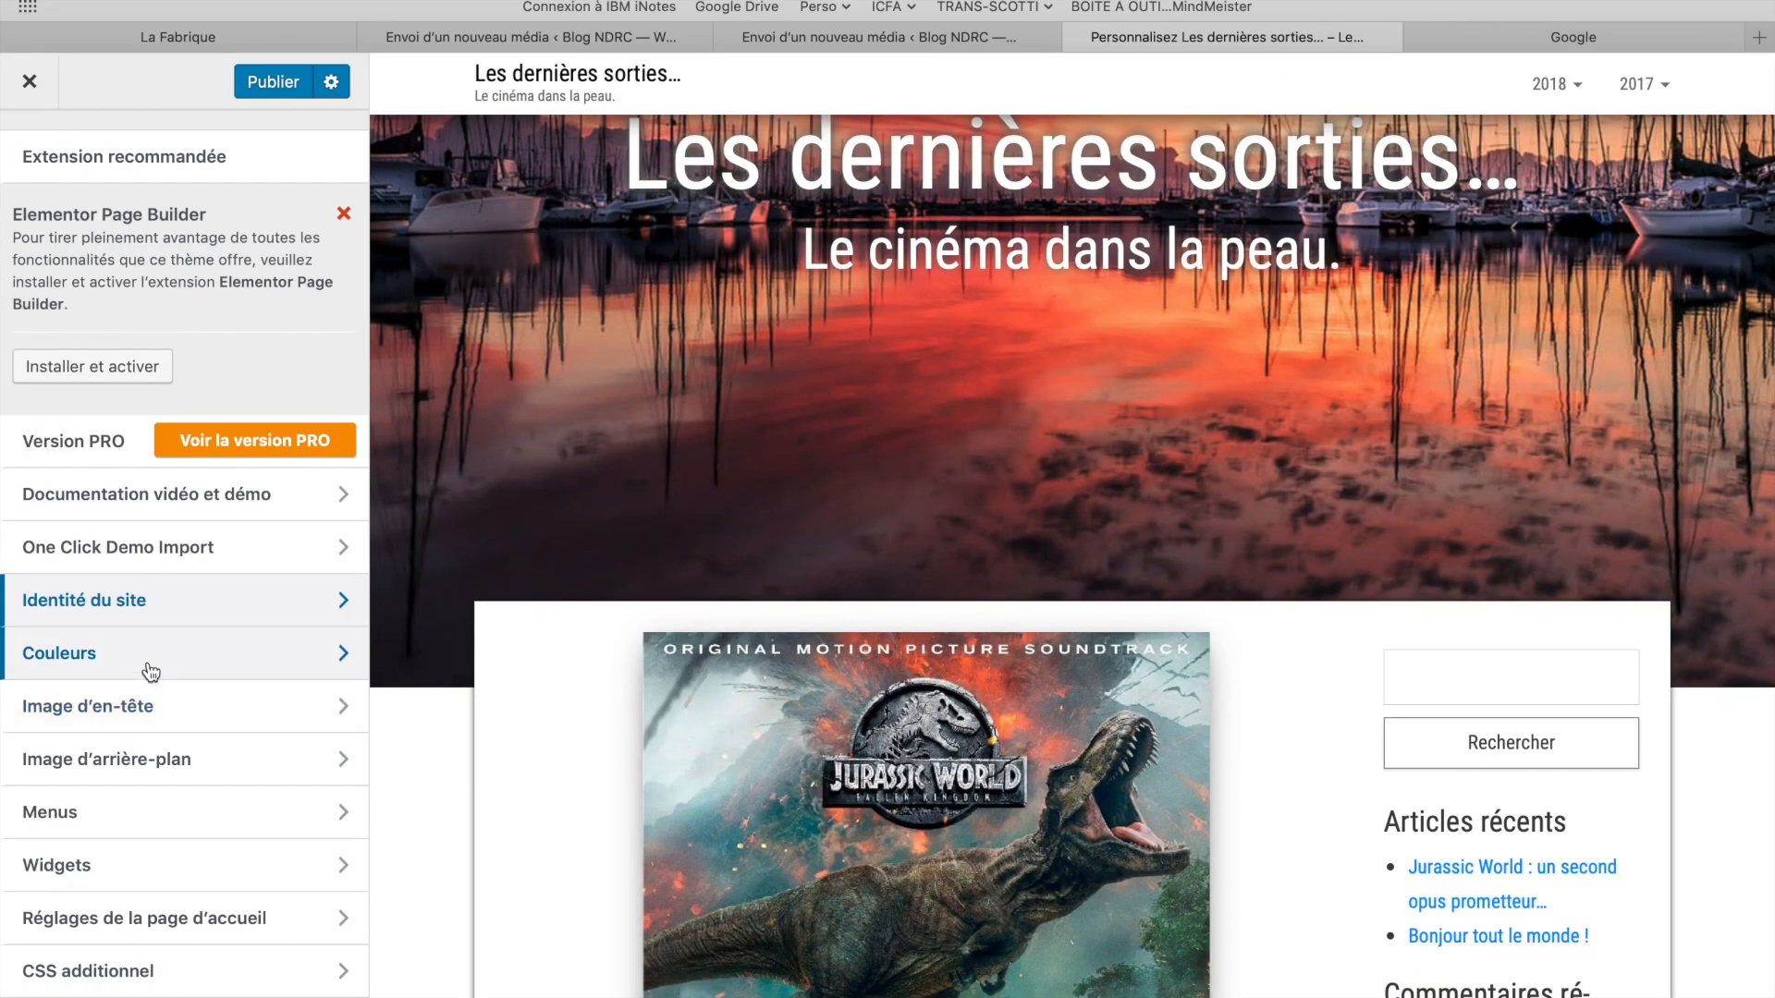
left_click(147, 660)
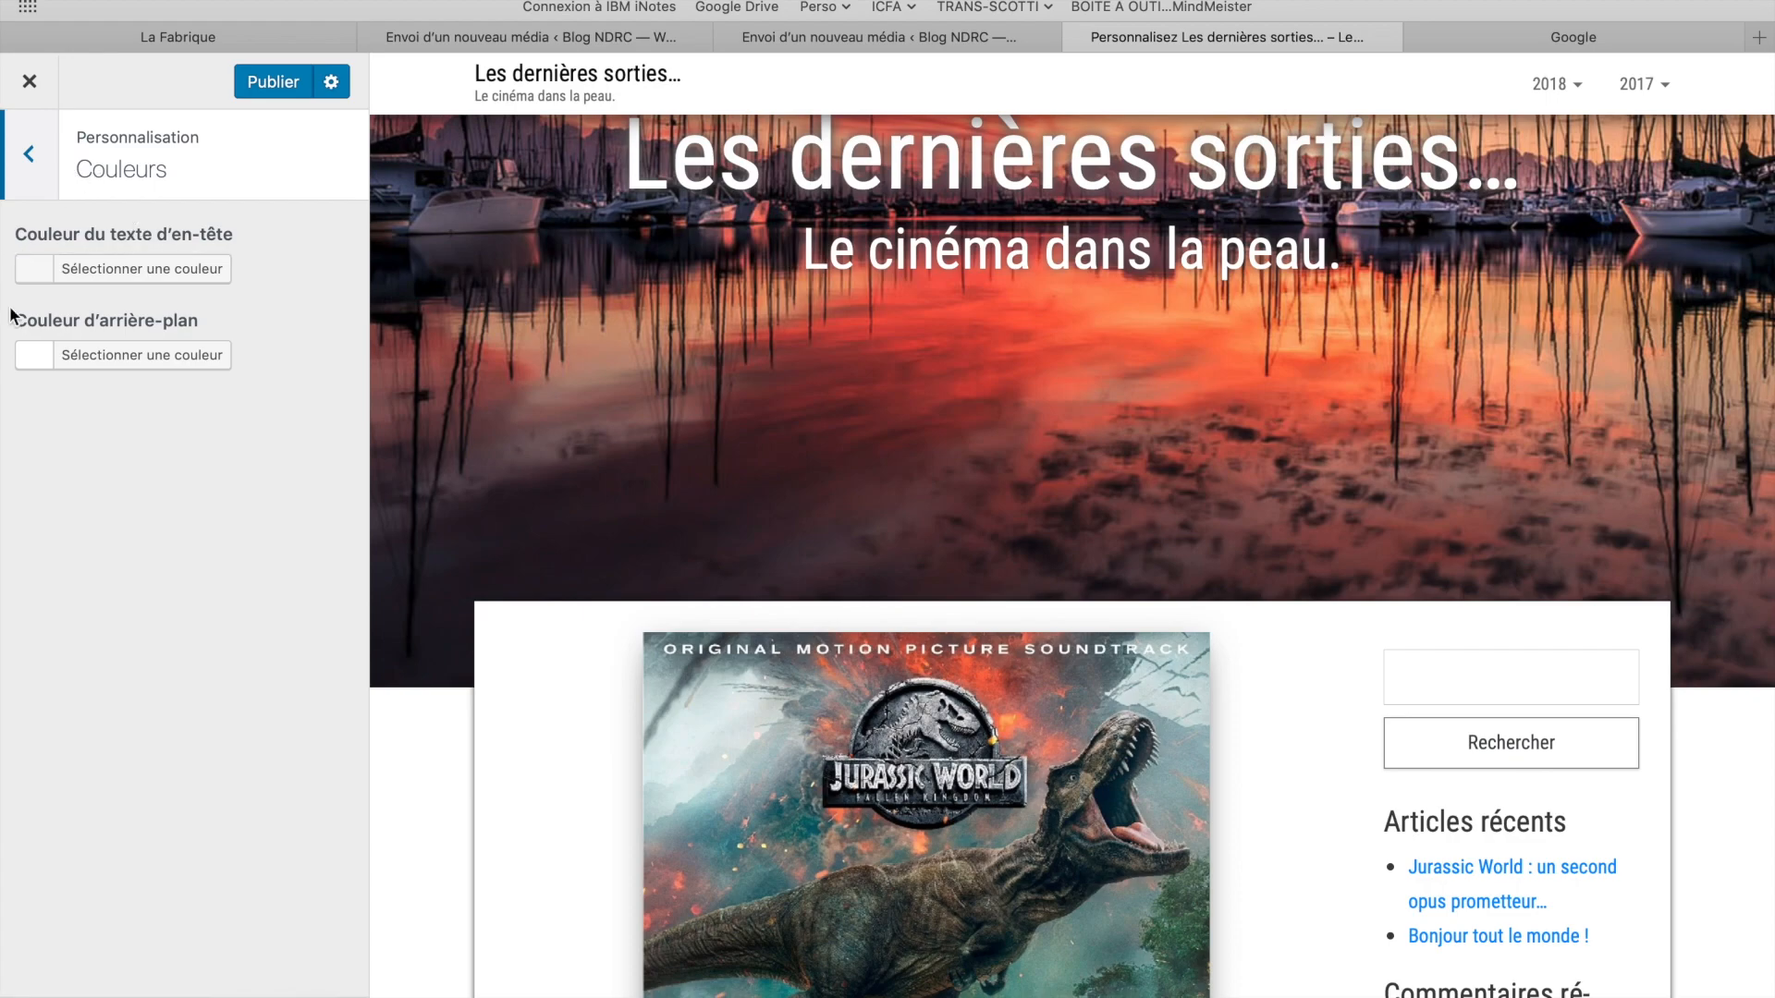
left_click(38, 185)
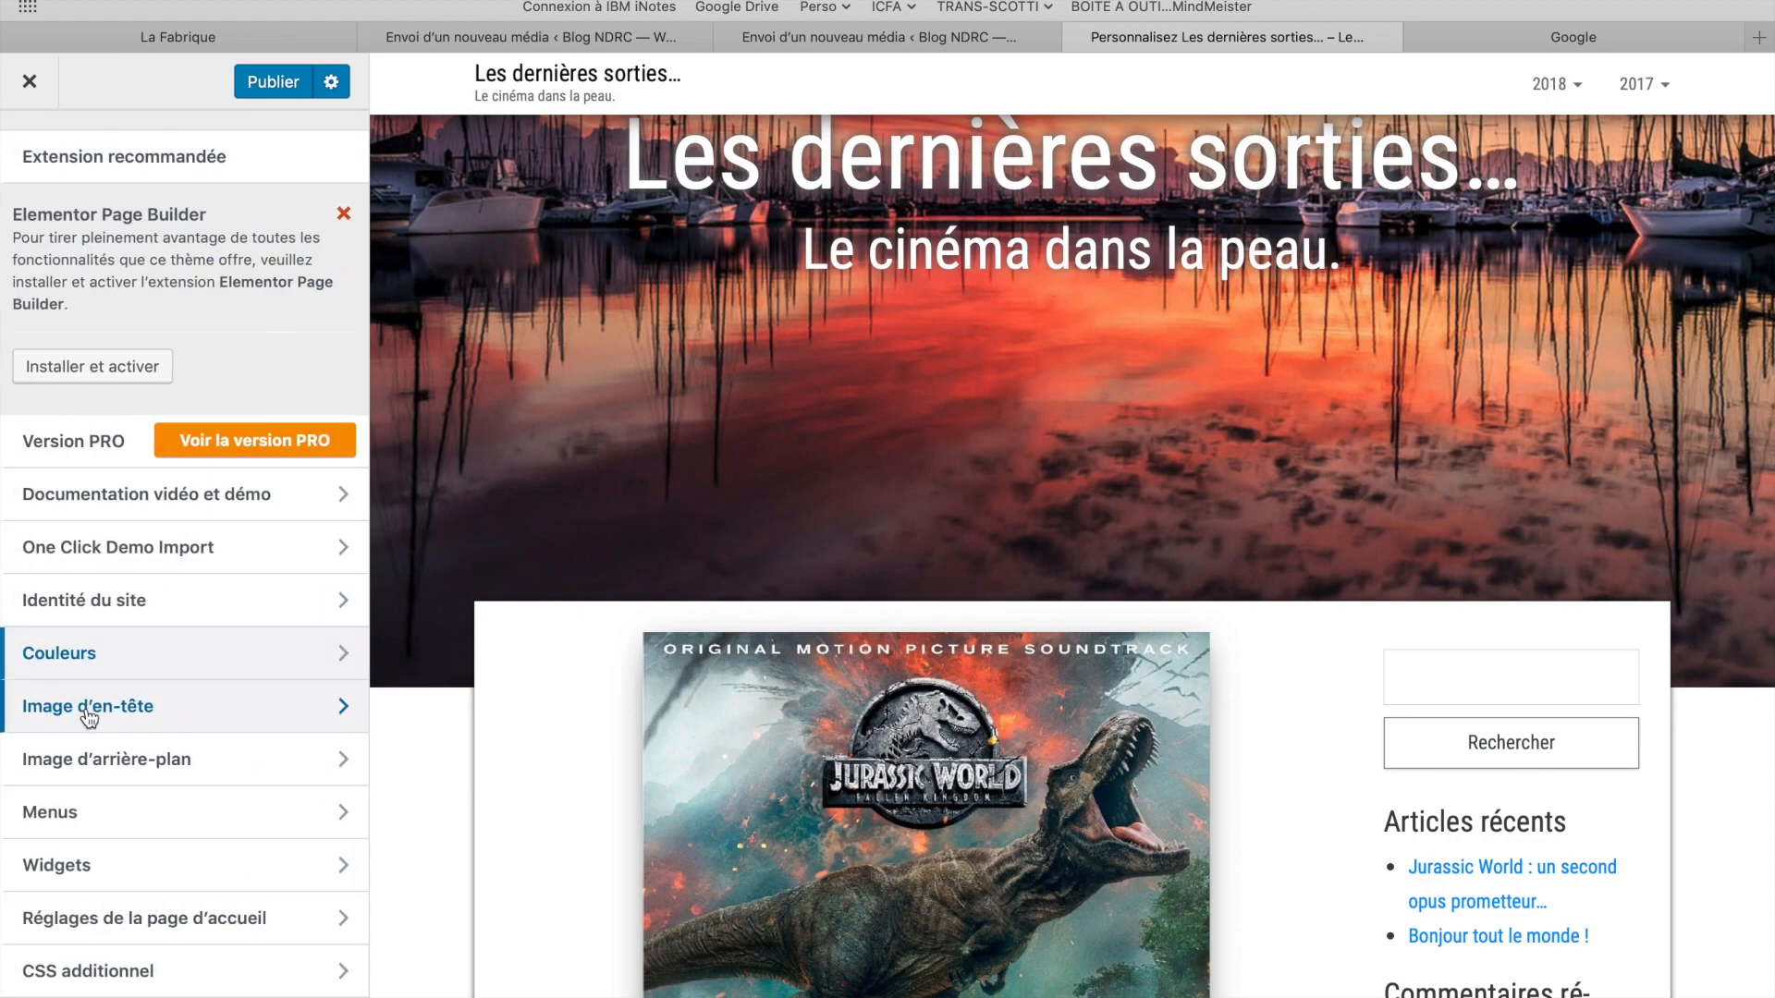
left_click(88, 714)
scroll(186, 732, "down", 2)
scroll(188, 737, "up", 2)
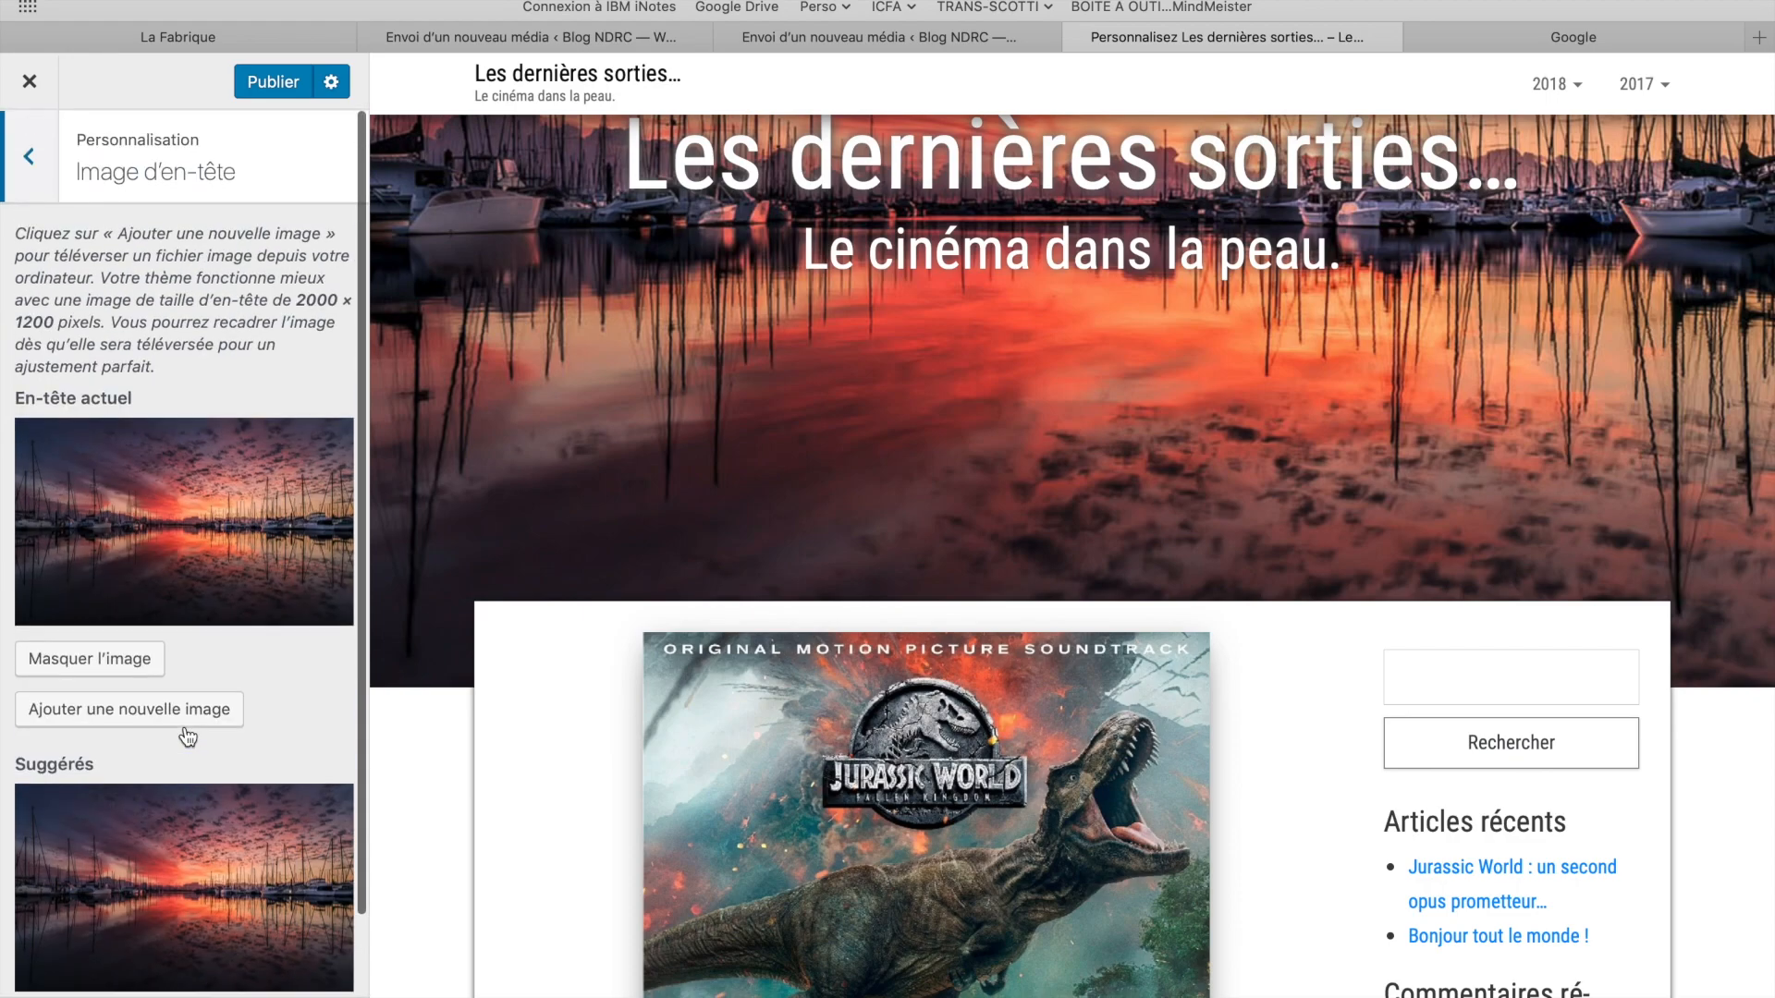
left_click(26, 161)
Examine the items, location and options of Menu Principal, and return to the customizer's main list.
left_click(92, 812)
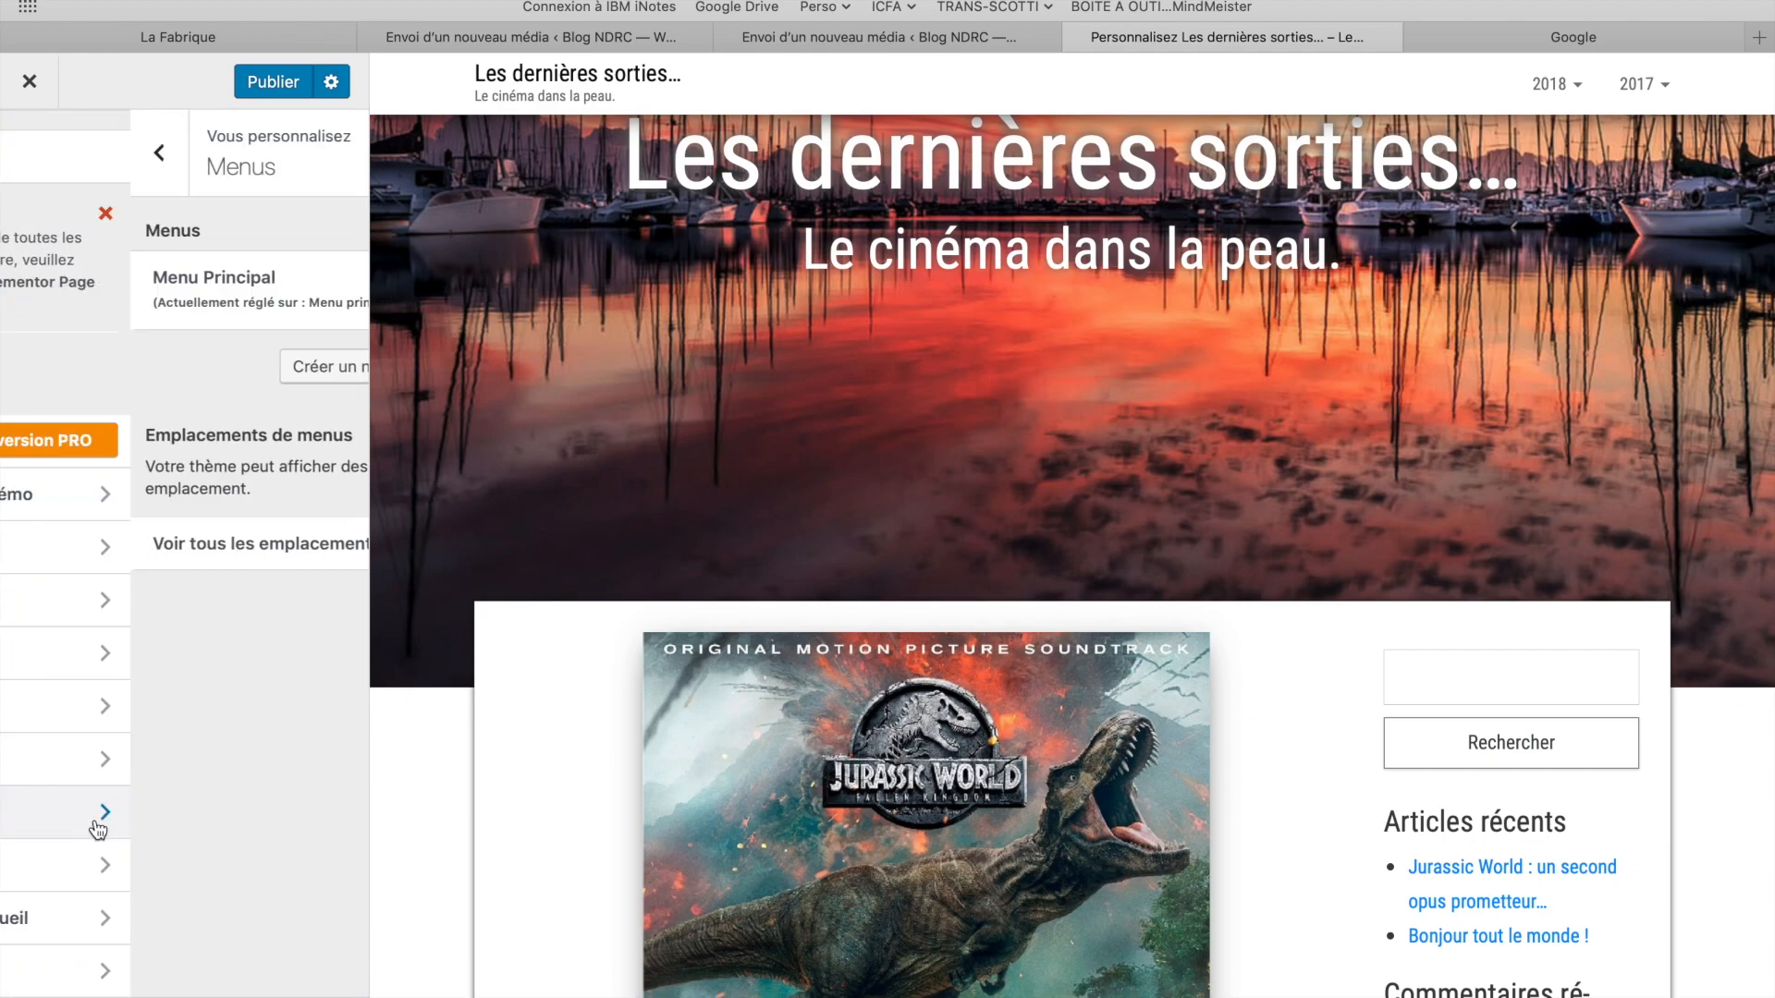
left_click(218, 314)
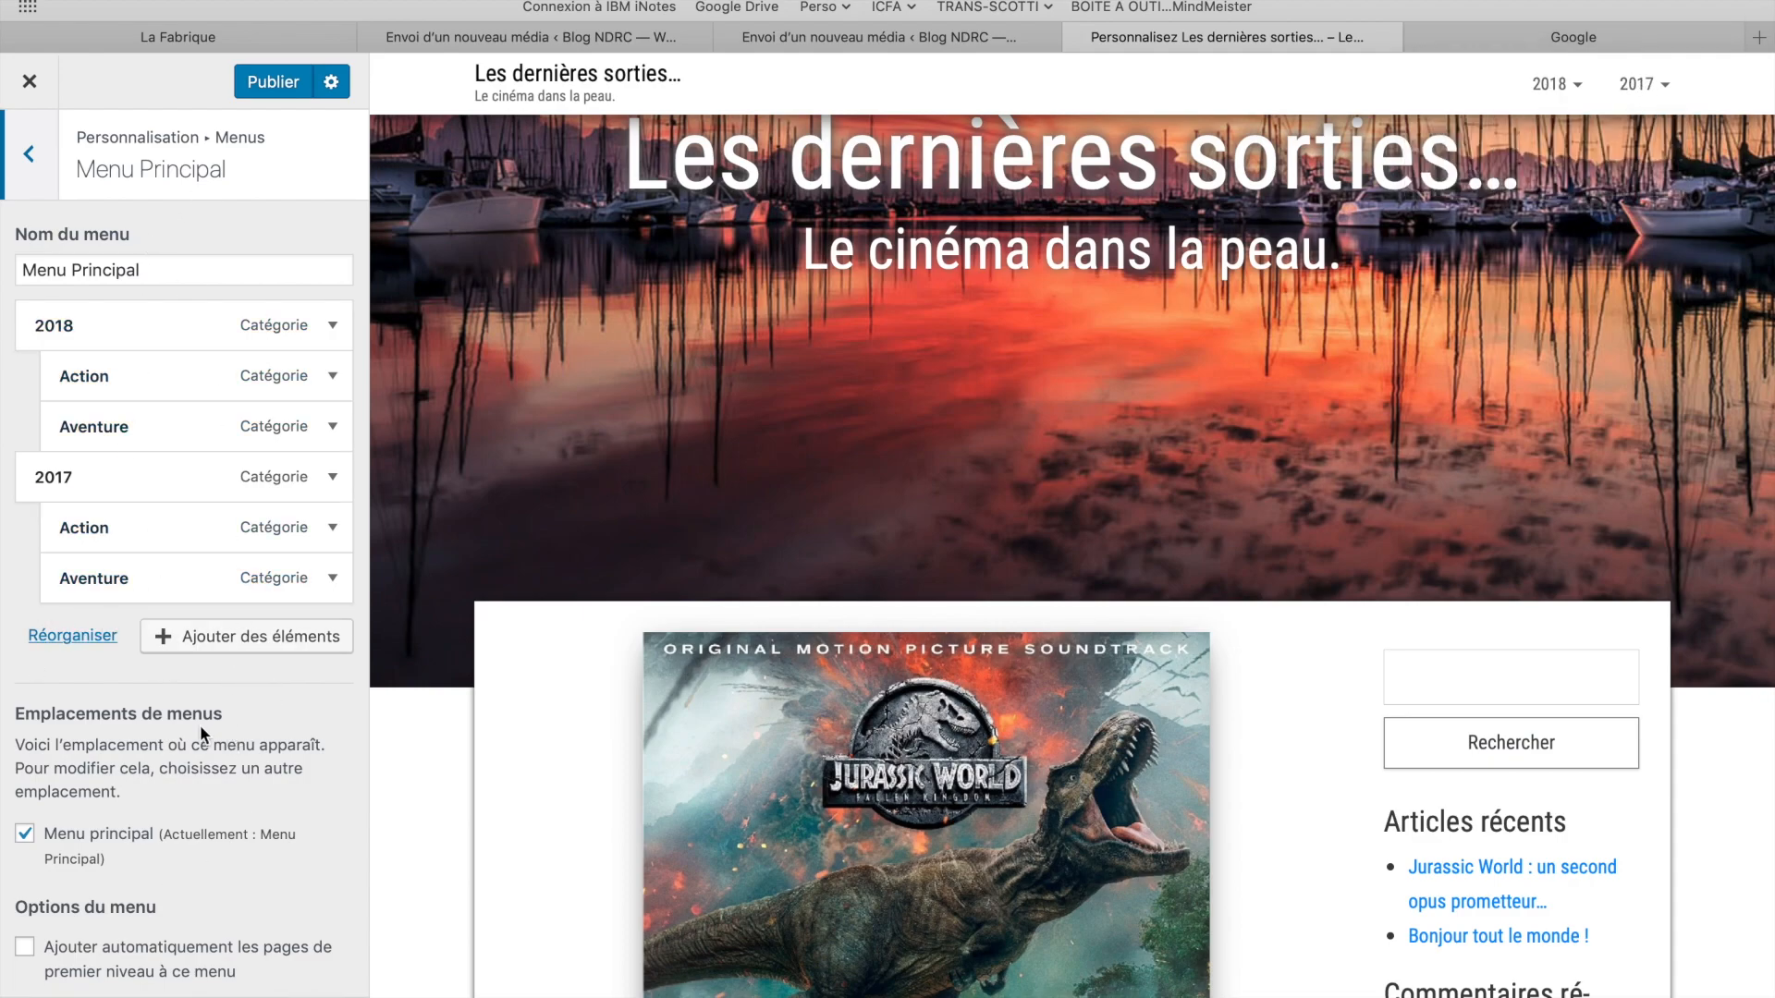
scroll(199, 725, "down", 2)
scroll(61, 135, "up", 2)
left_click(27, 158)
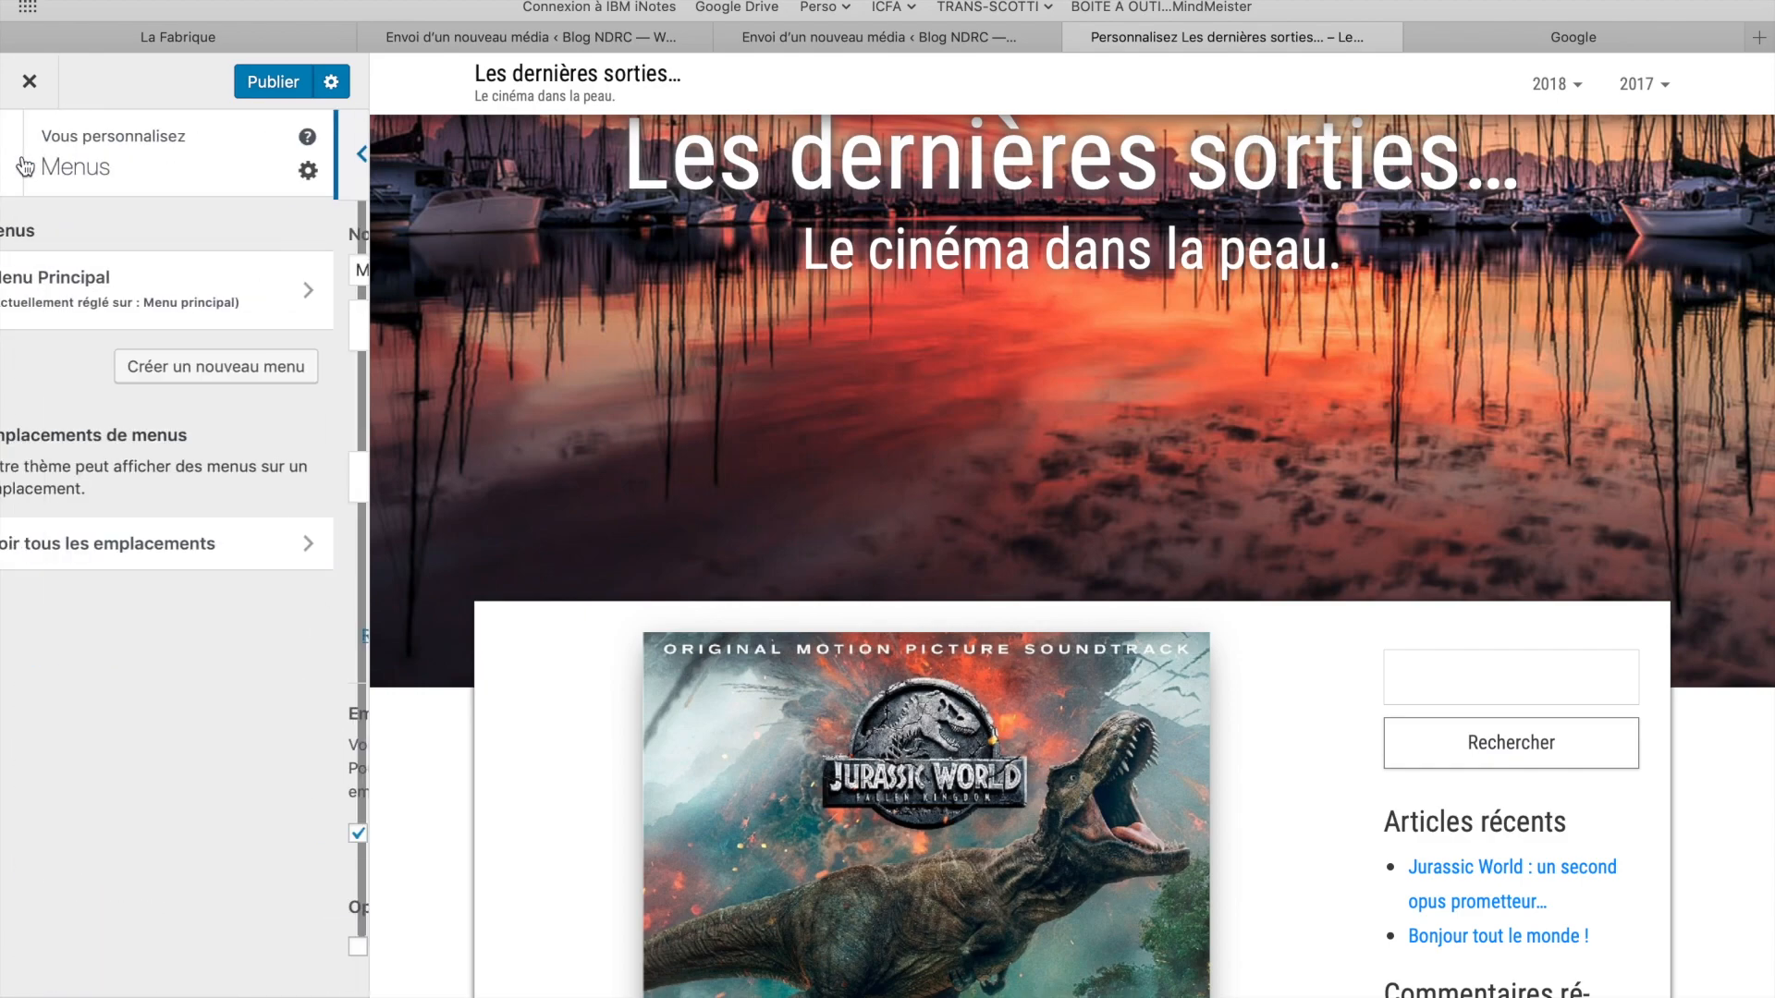
left_click(27, 155)
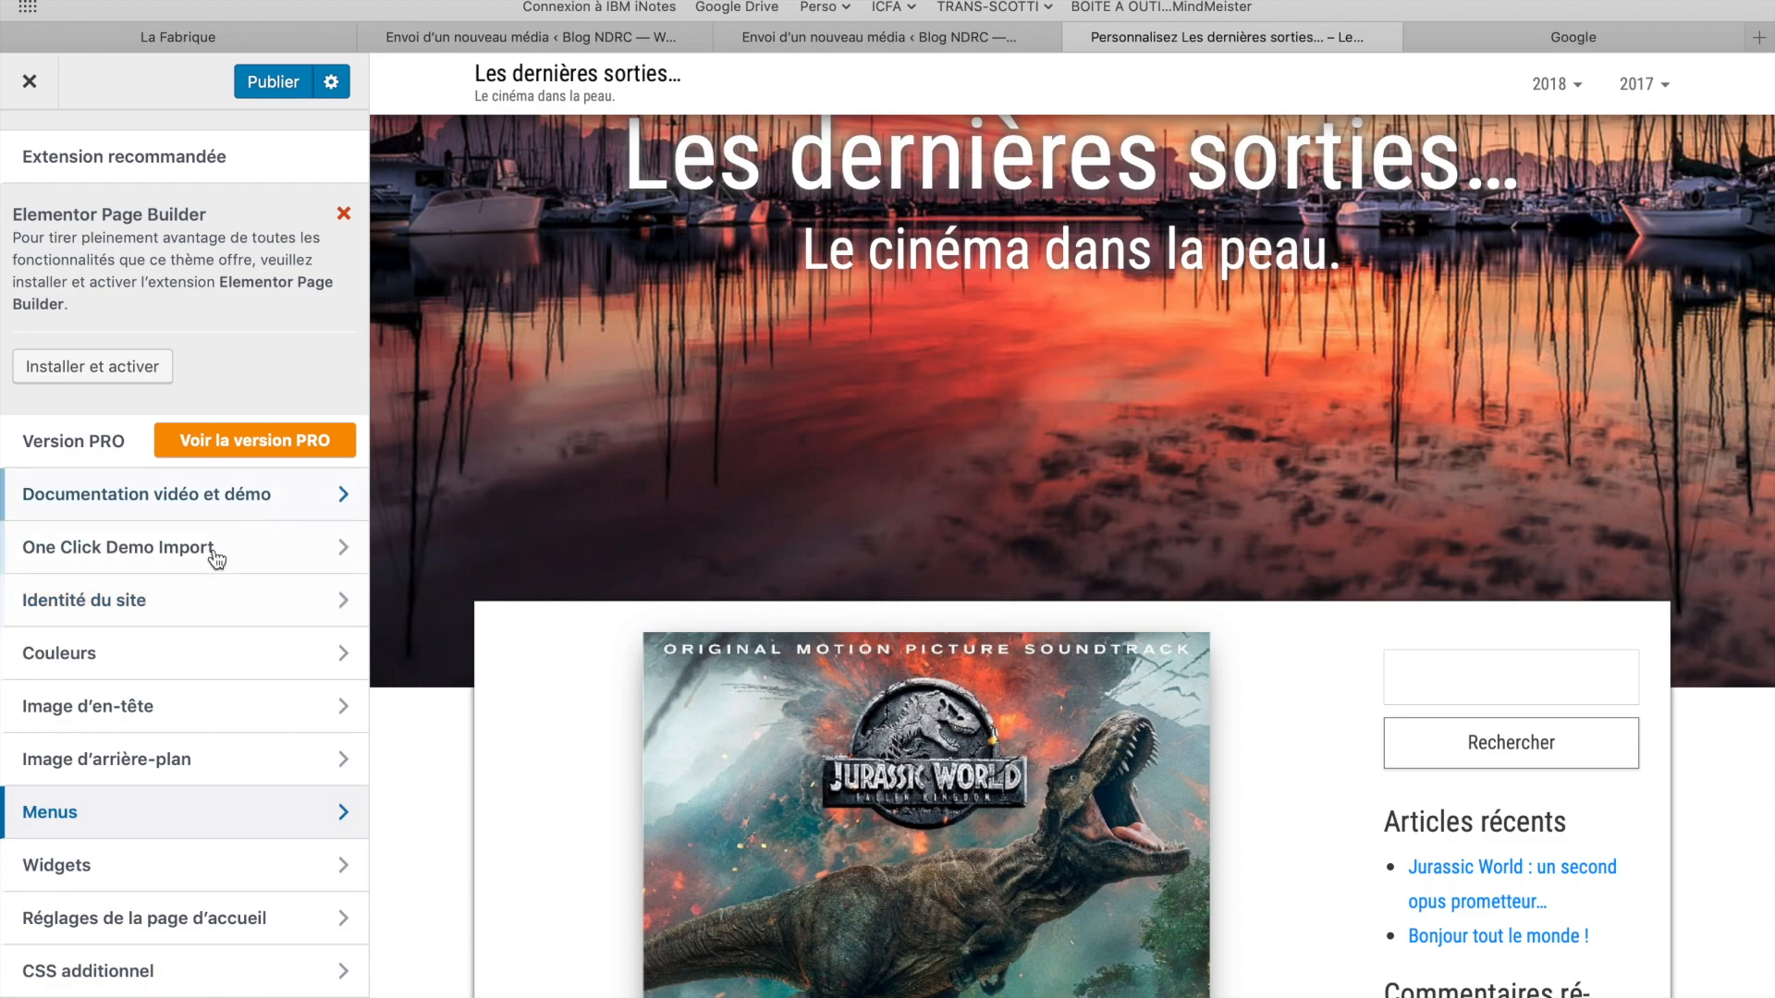
scroll(130, 663, "down", 1)
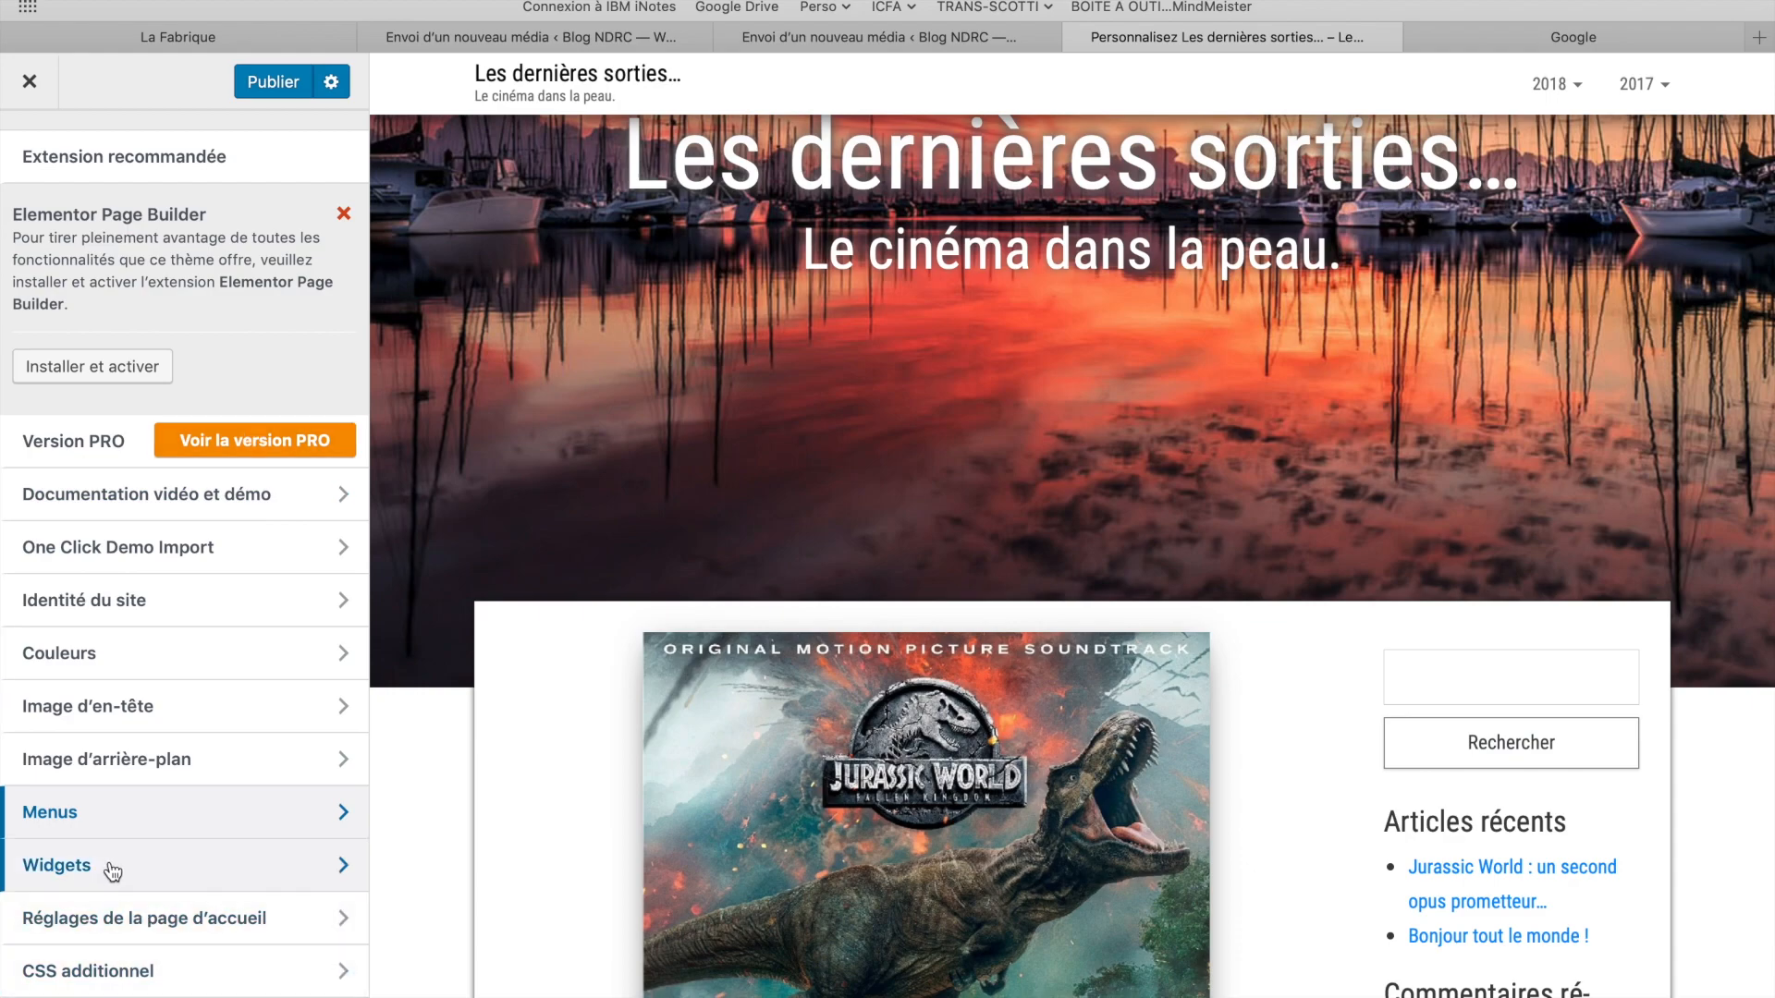
View the background image settings and preview the blog at tablet and smartphone sizes.
left_click(159, 761)
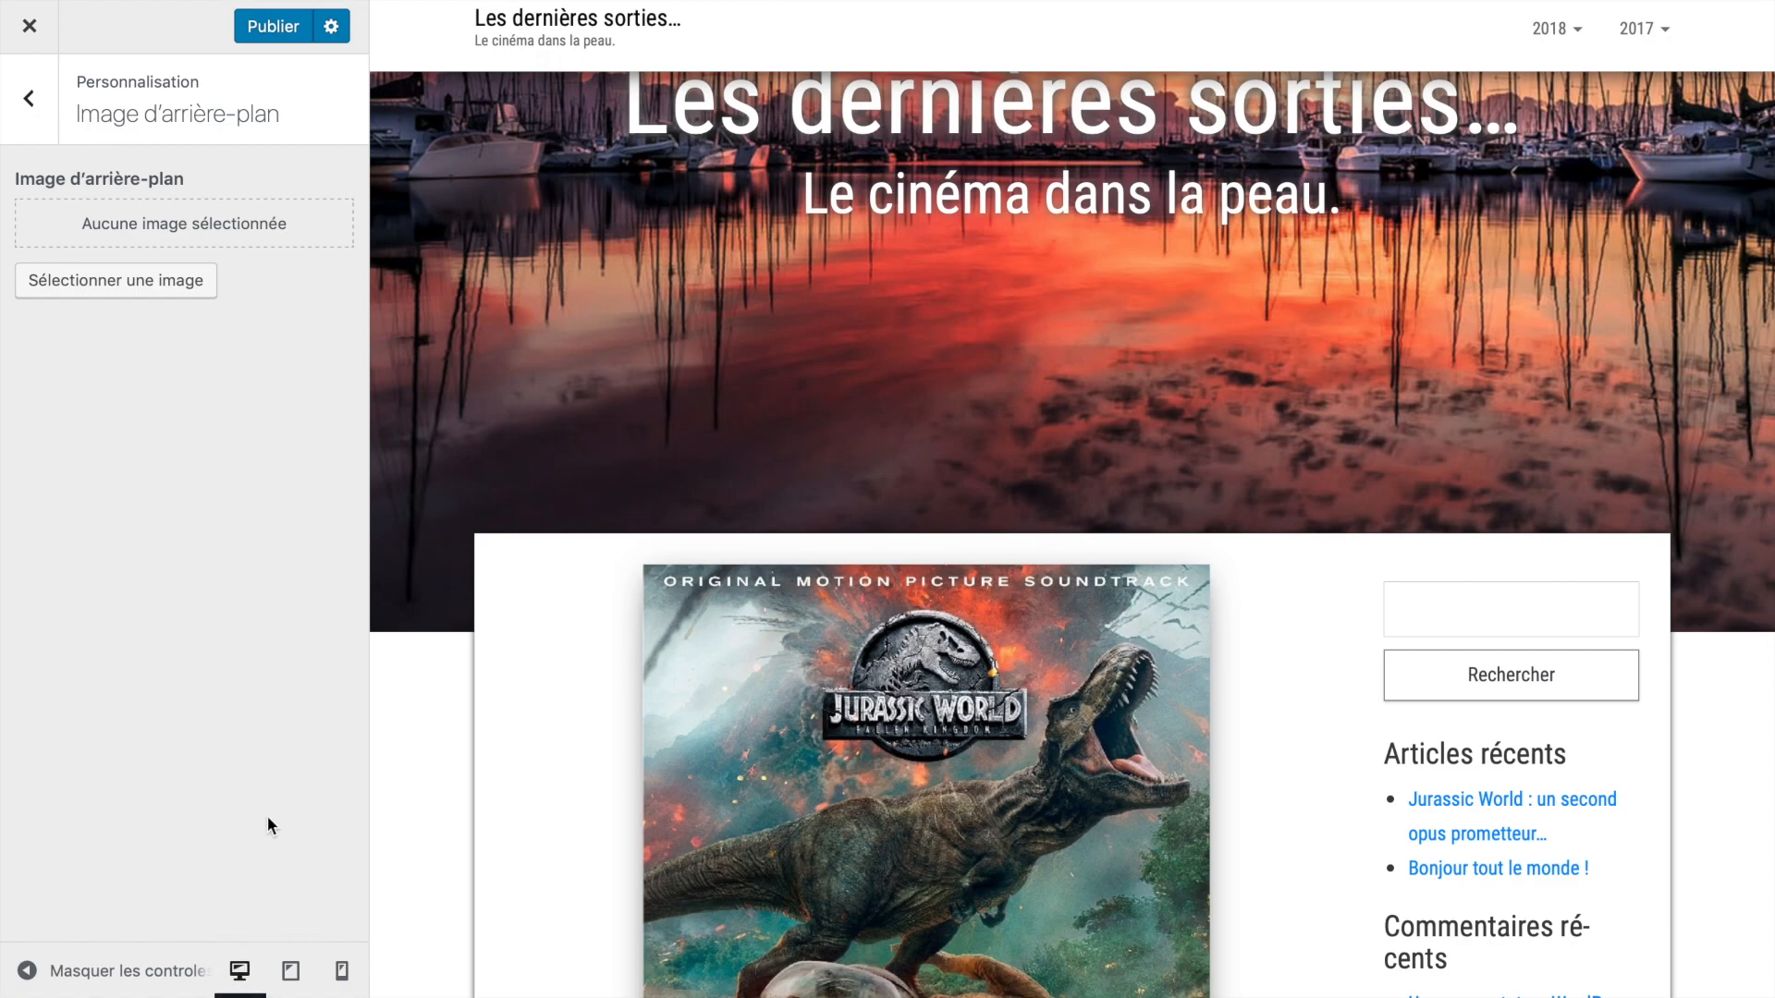
left_click(298, 986)
scroll(725, 692, "down", 10)
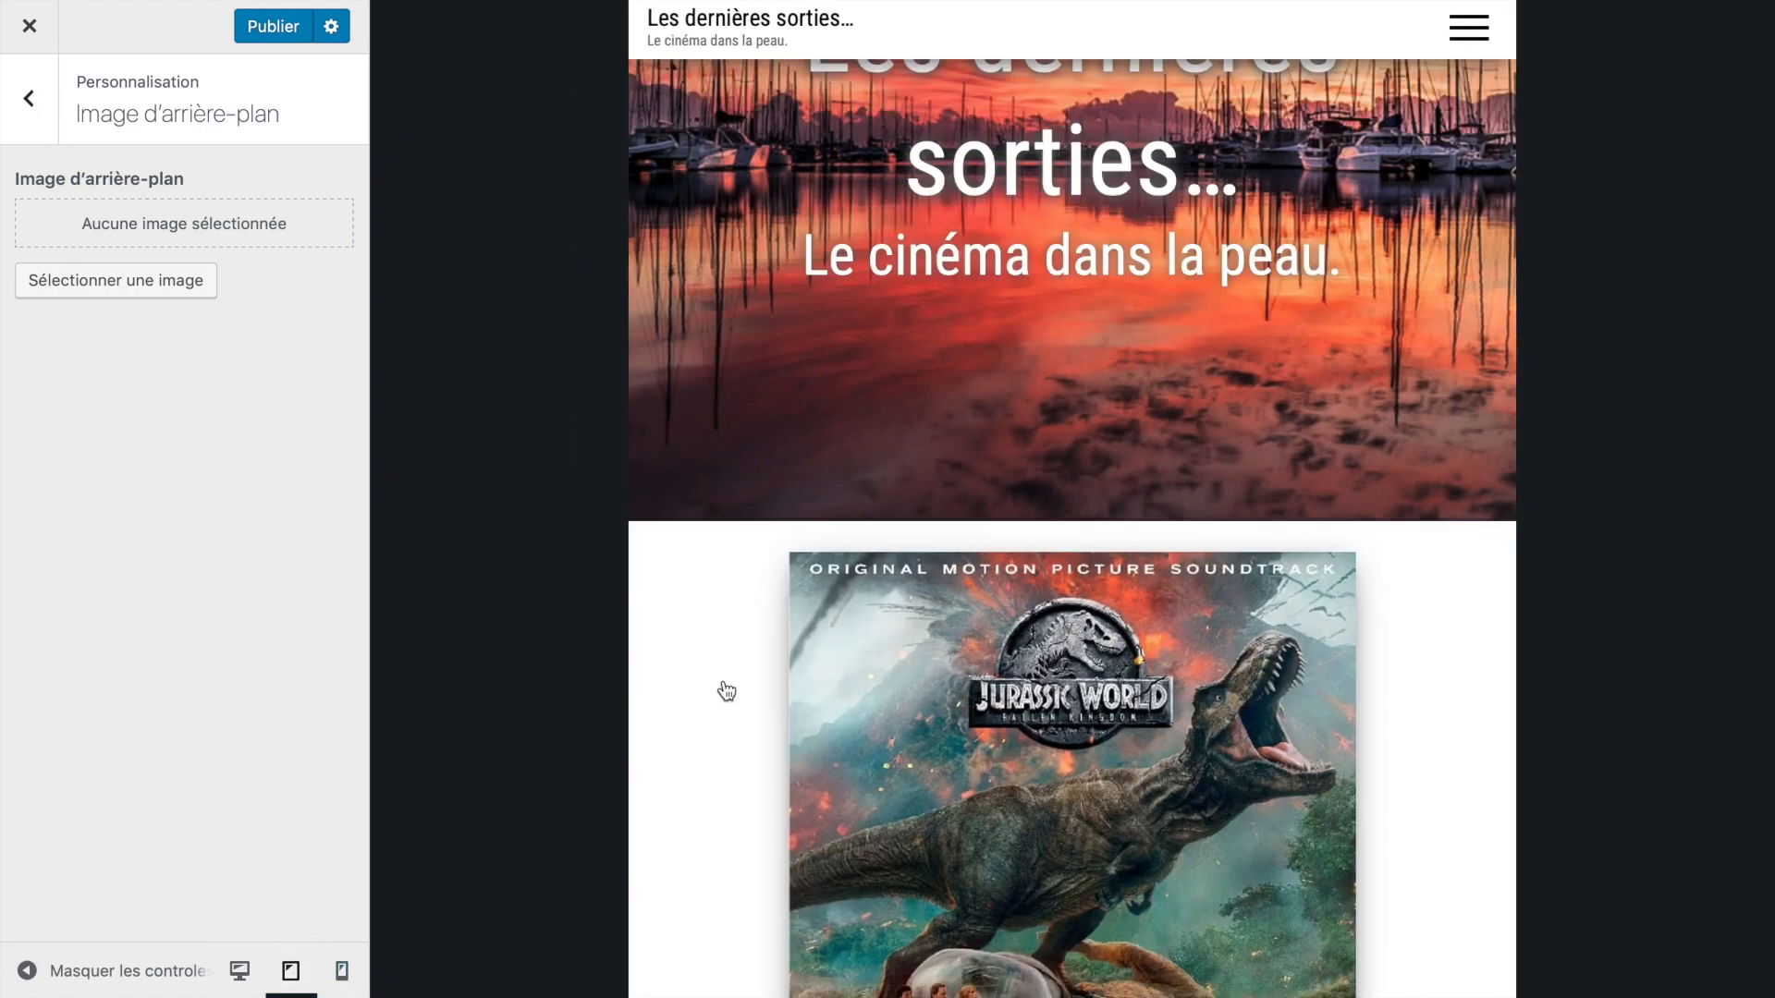
left_click(341, 970)
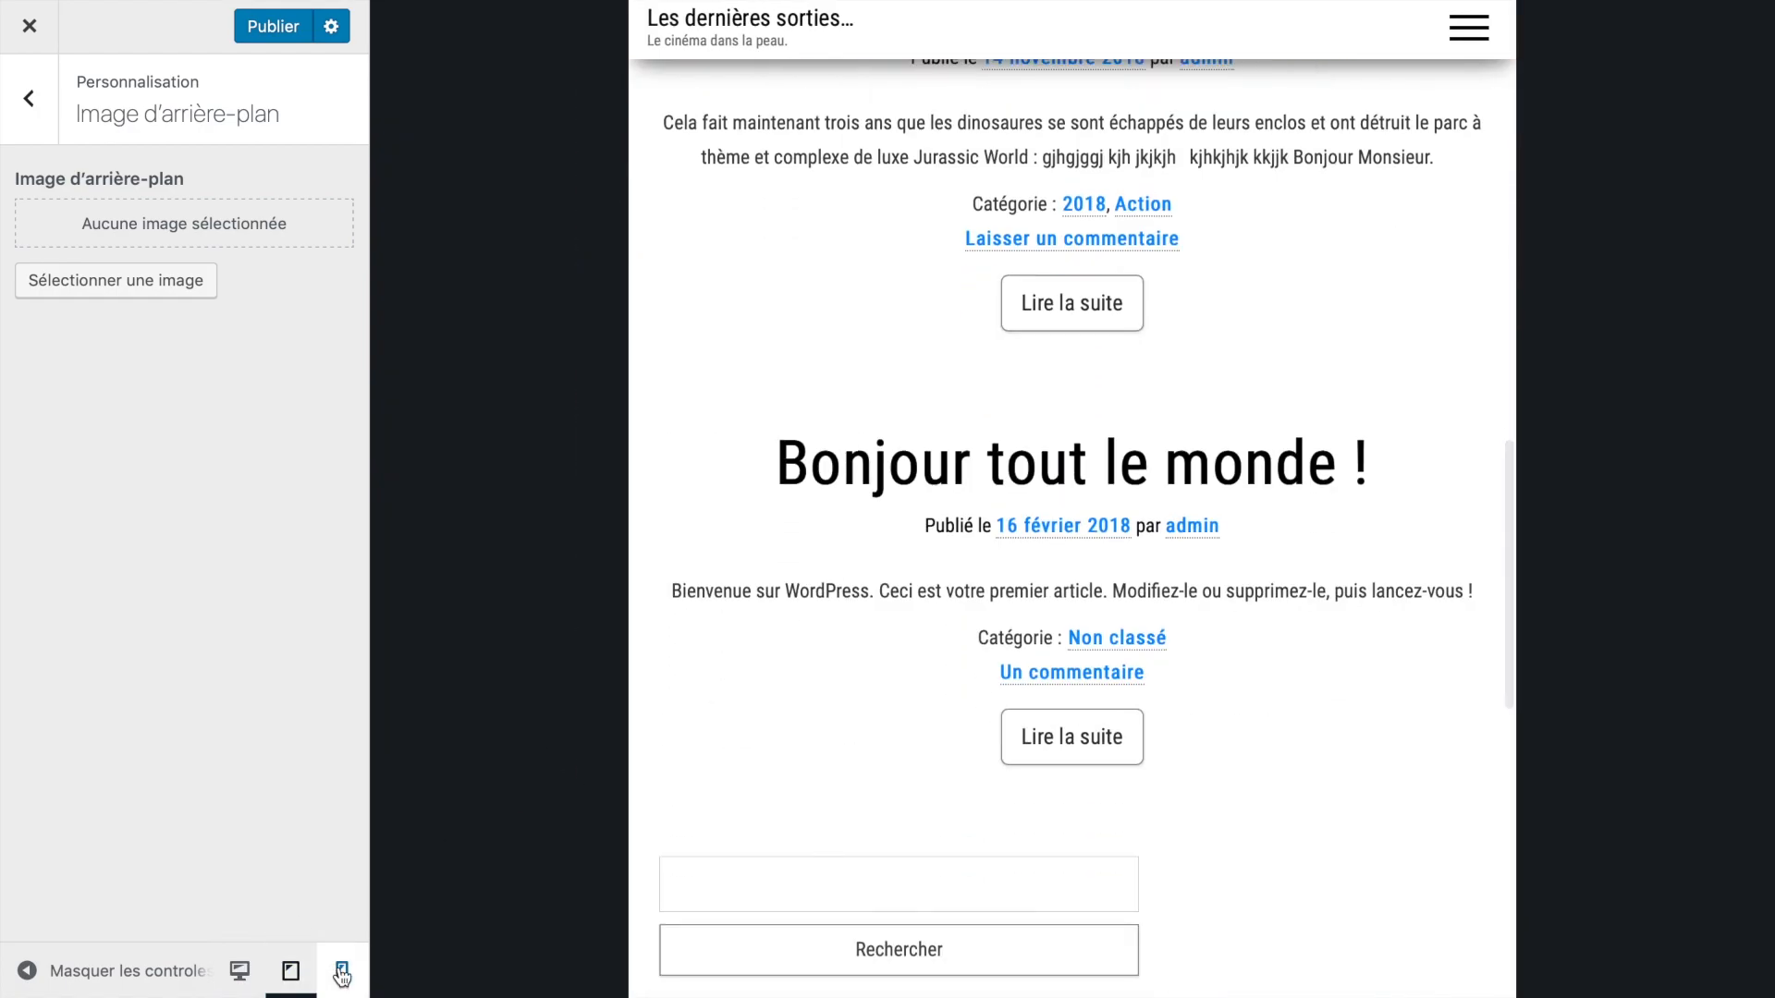
scroll(1096, 657, "up", 10)
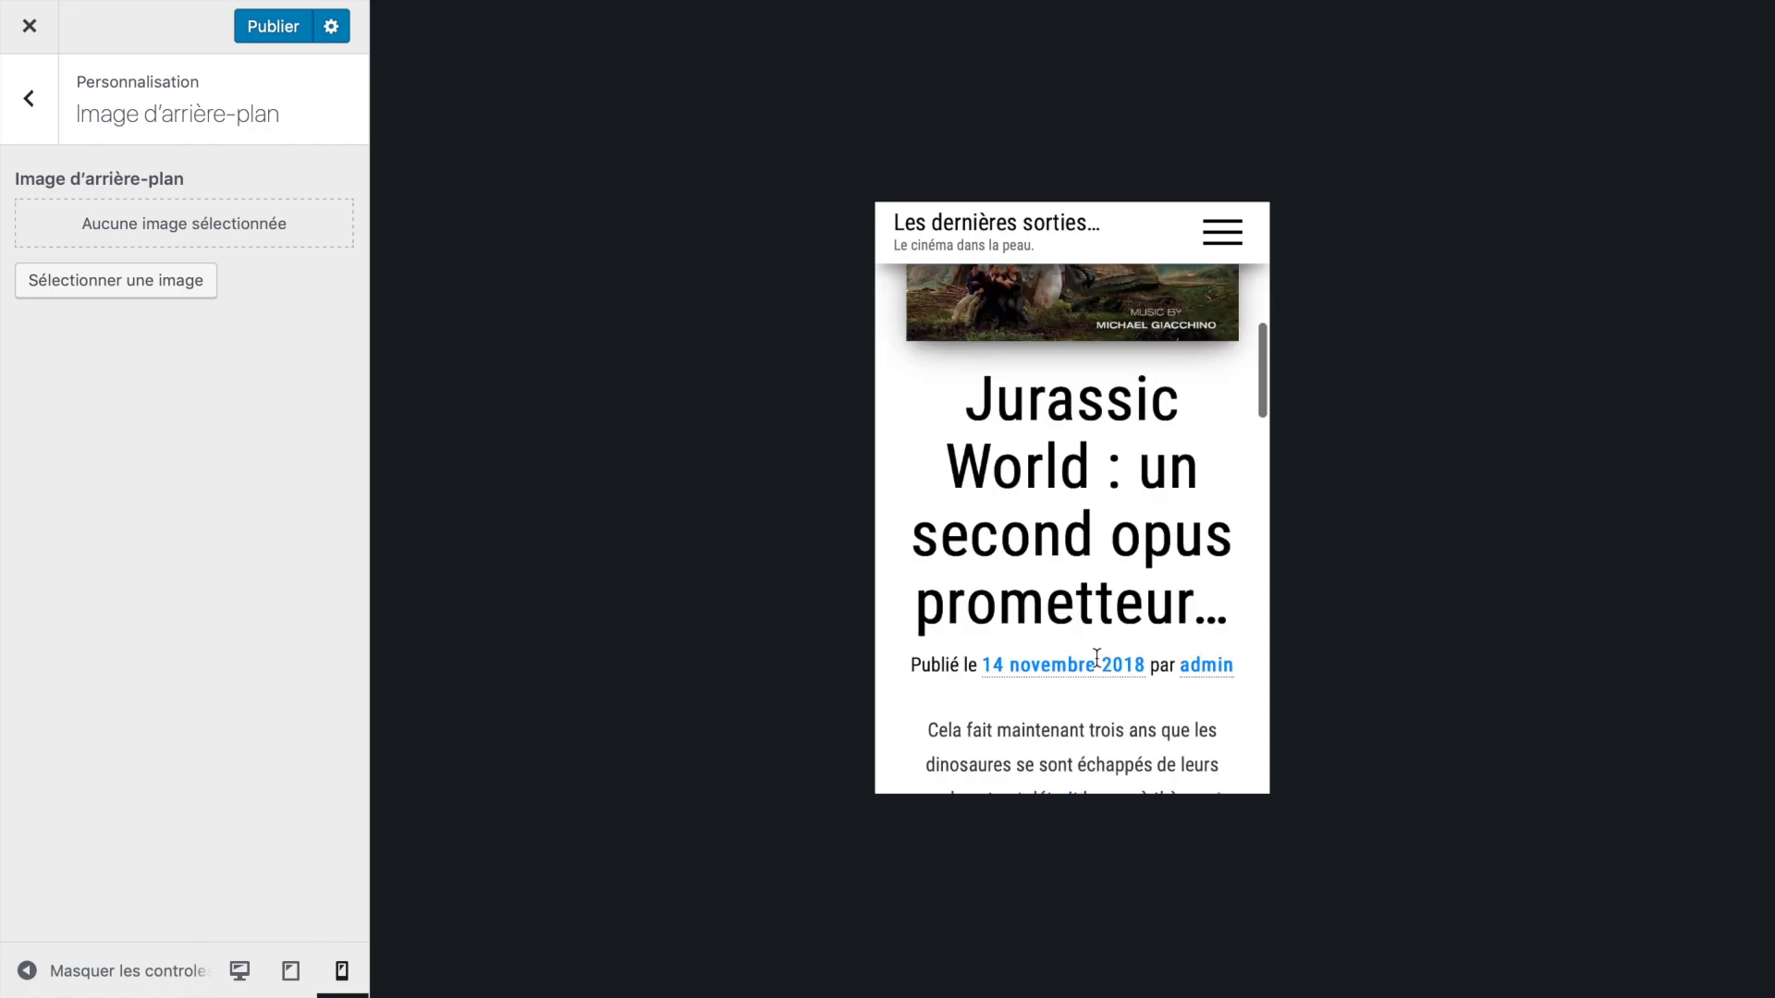
scroll(1212, 372, "down", 3)
scroll(1212, 372, "up", 4)
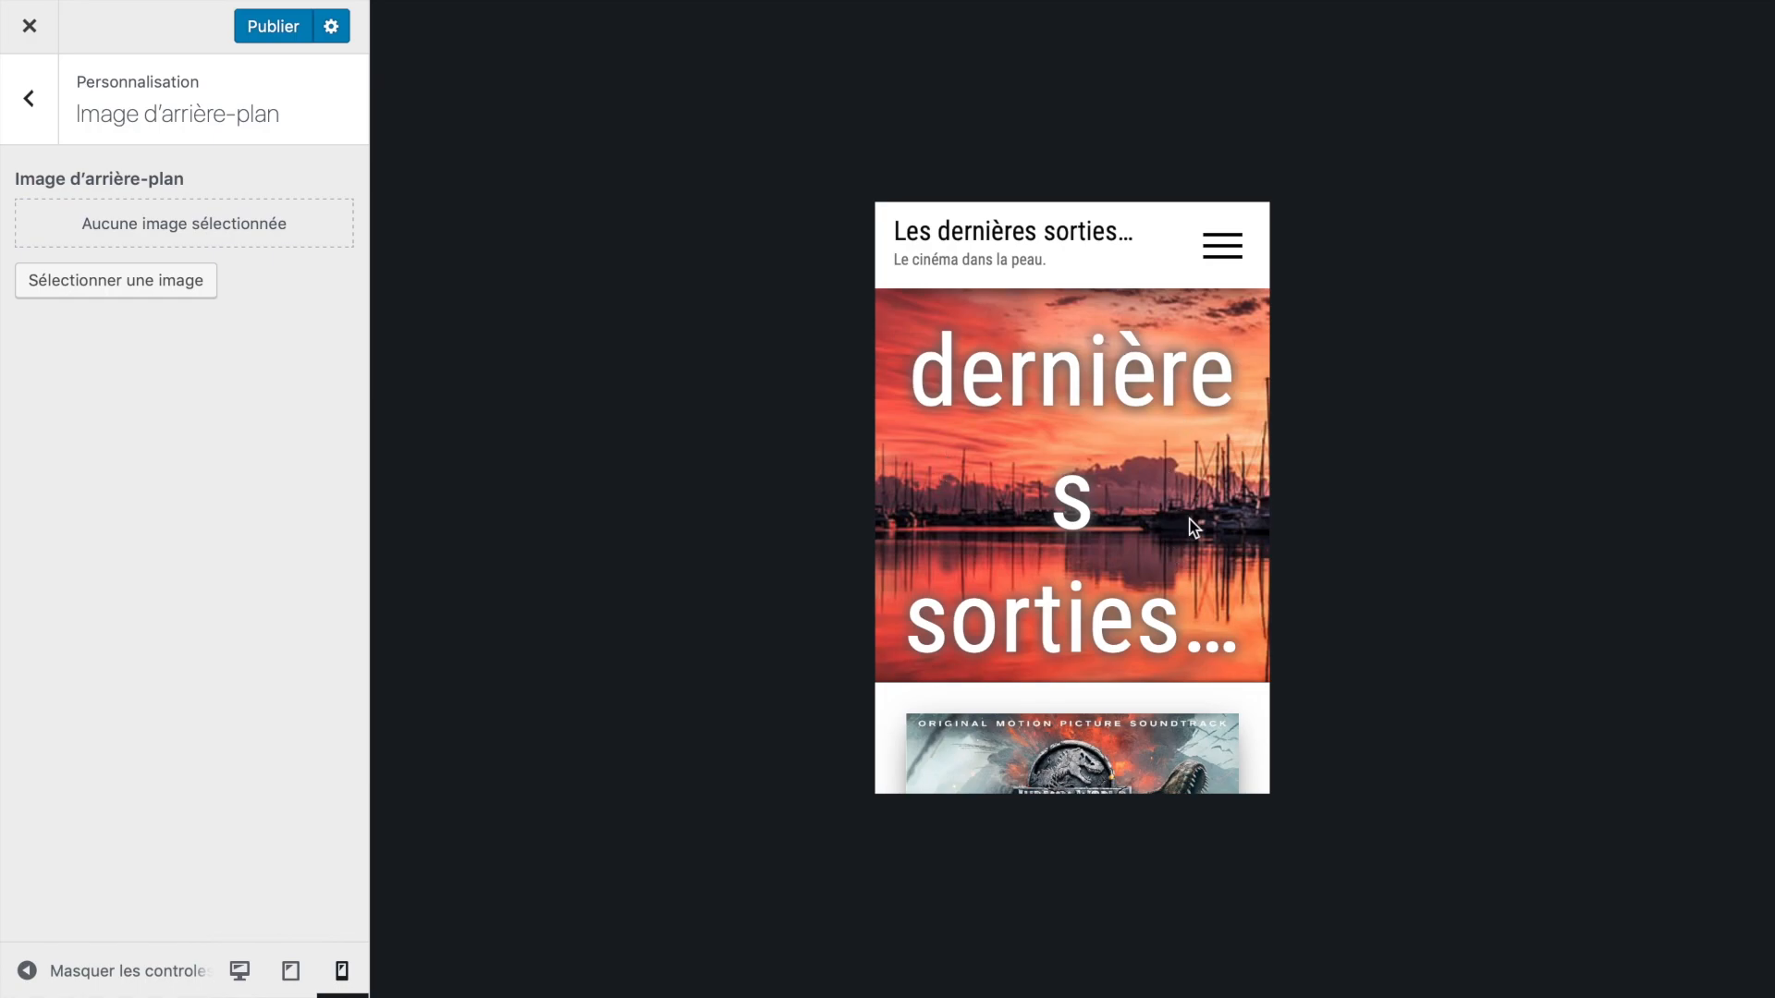
Change the site title to "Ciné ICFA" in the site identity settings.
left_click(29, 102)
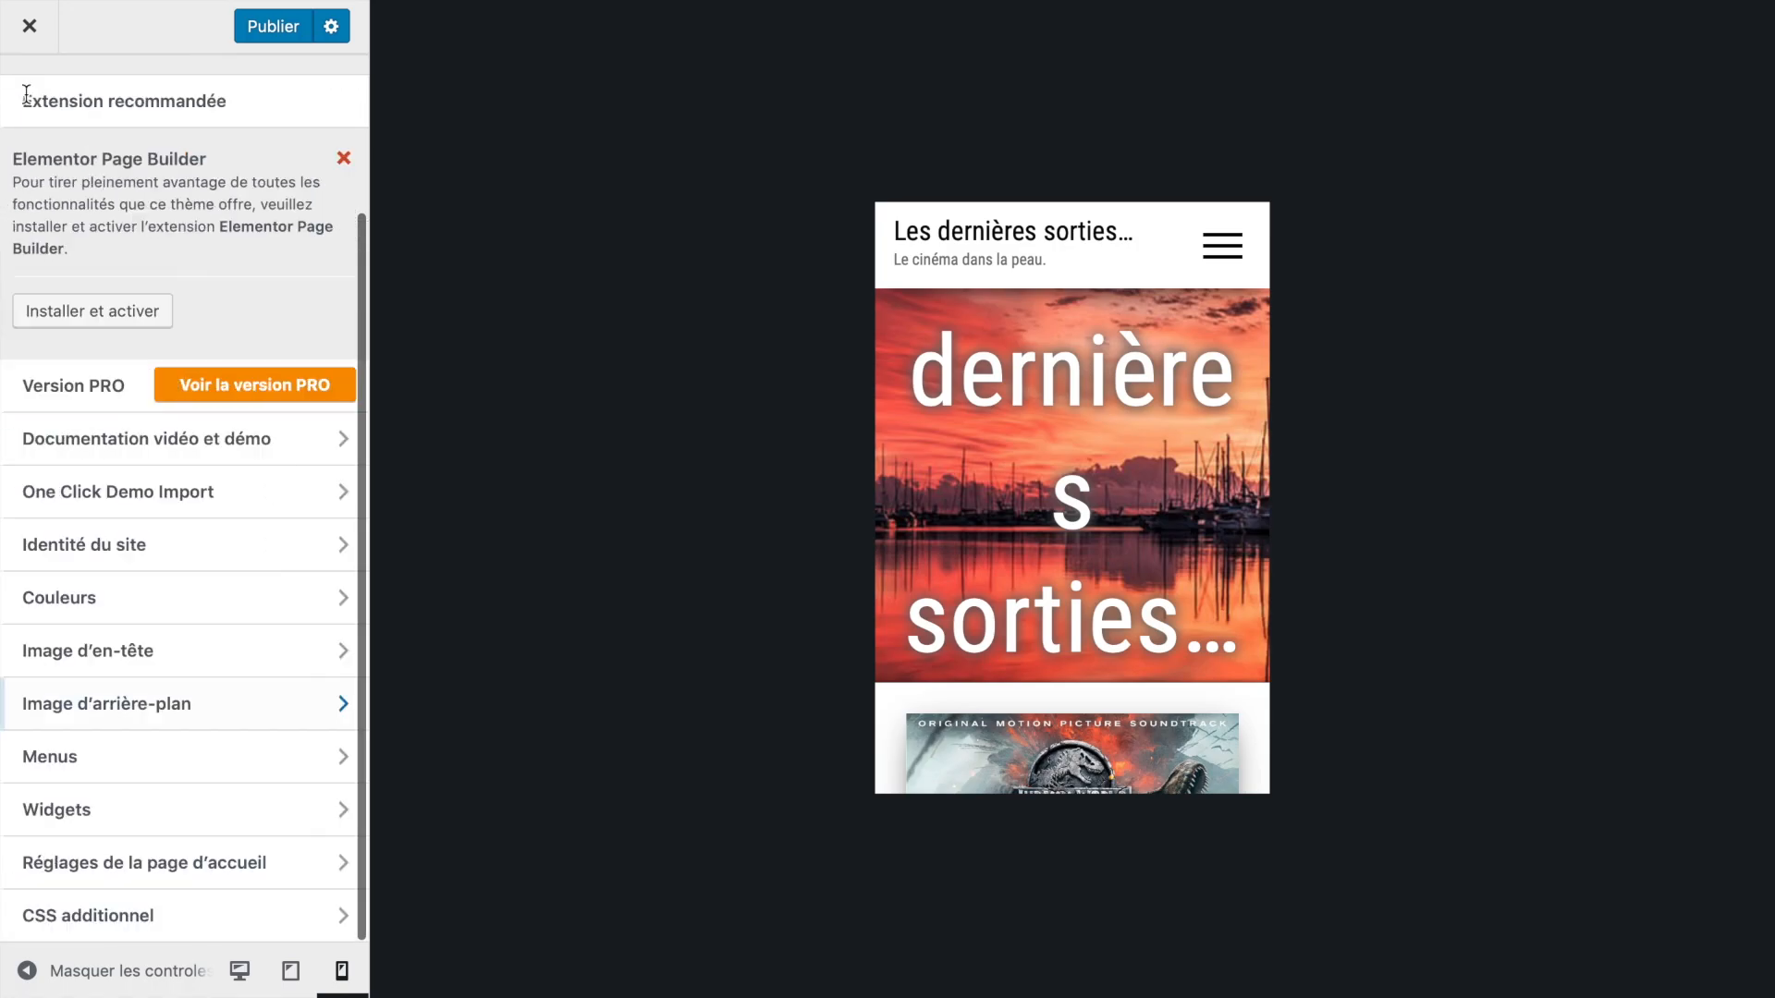
left_click(132, 561)
left_click(207, 361)
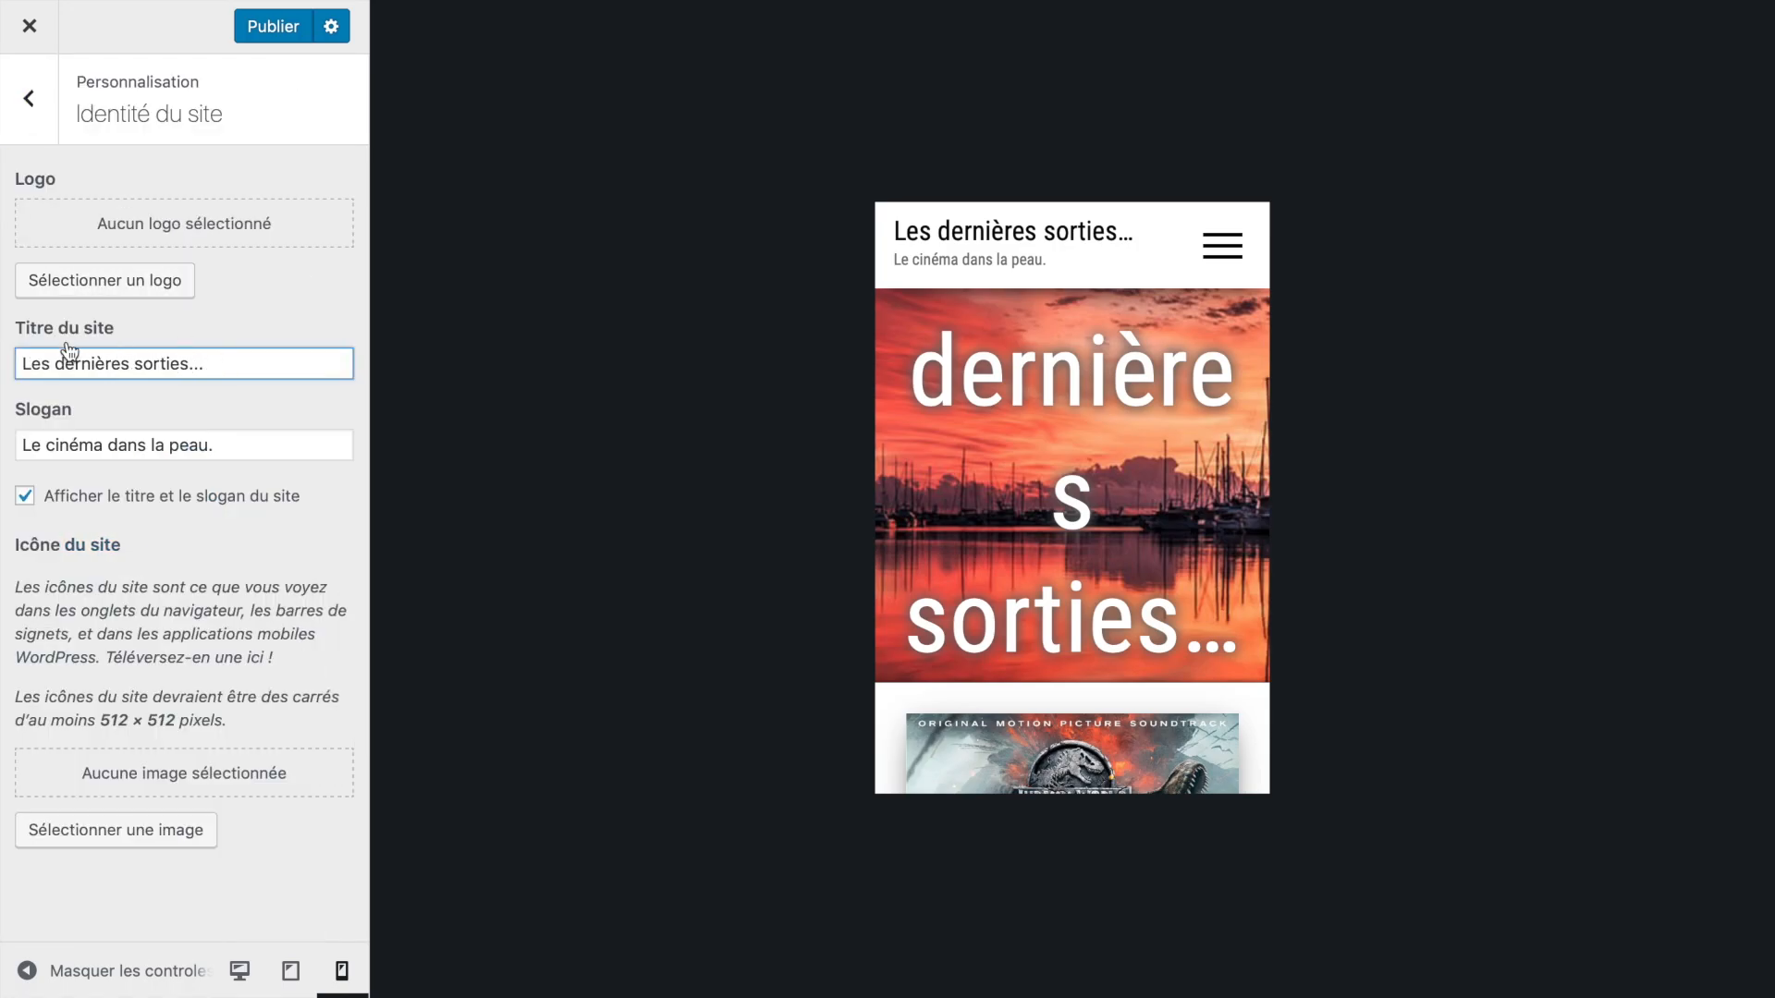
triple_click(195, 375)
type("Ciné")
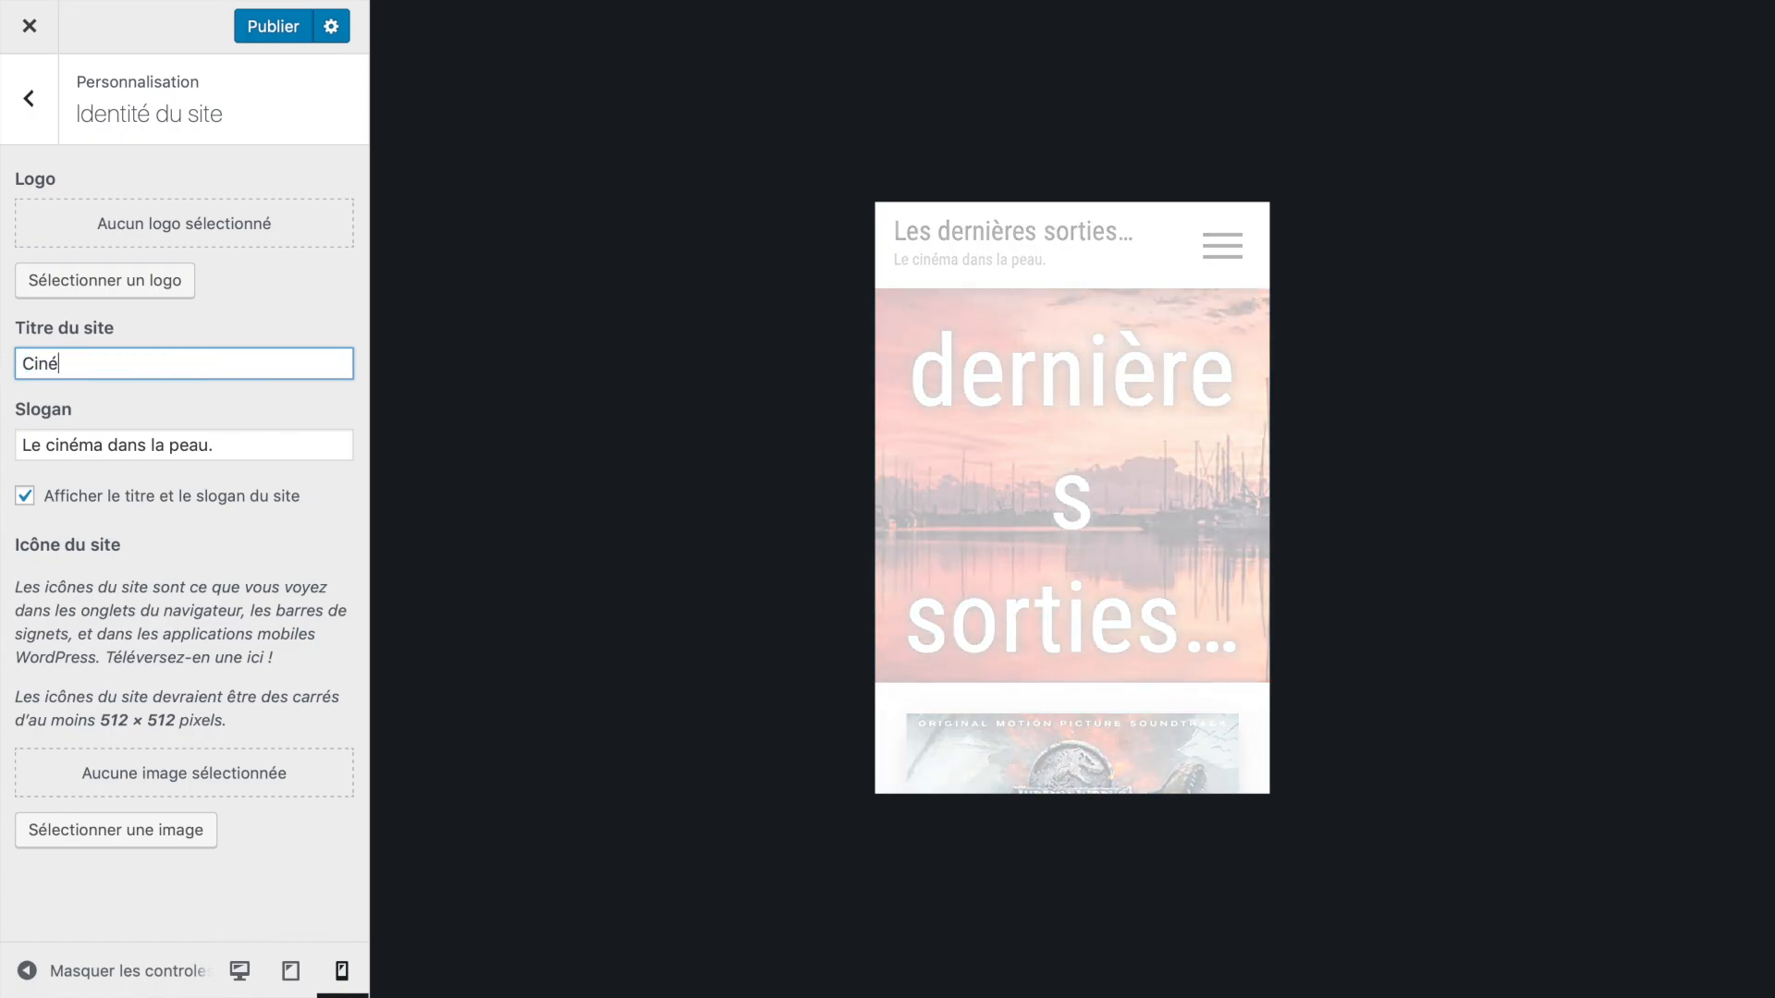
type("ICFA")
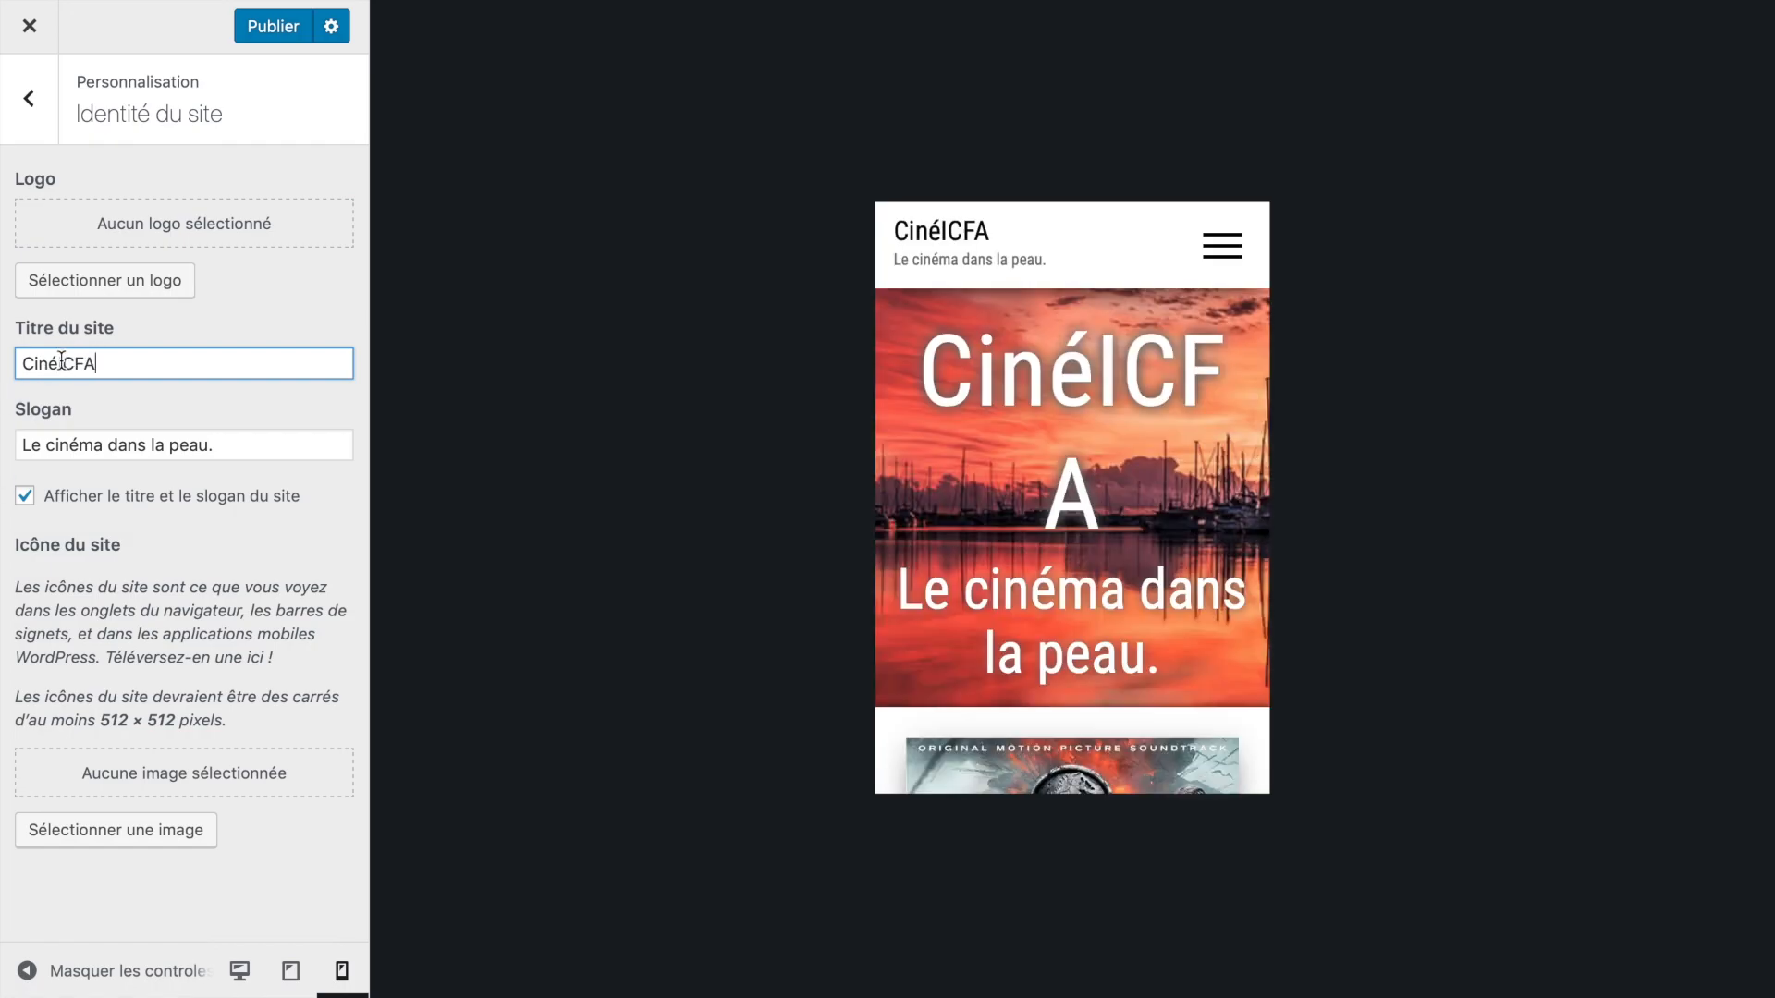
left_click(59, 363)
left_click(183, 452)
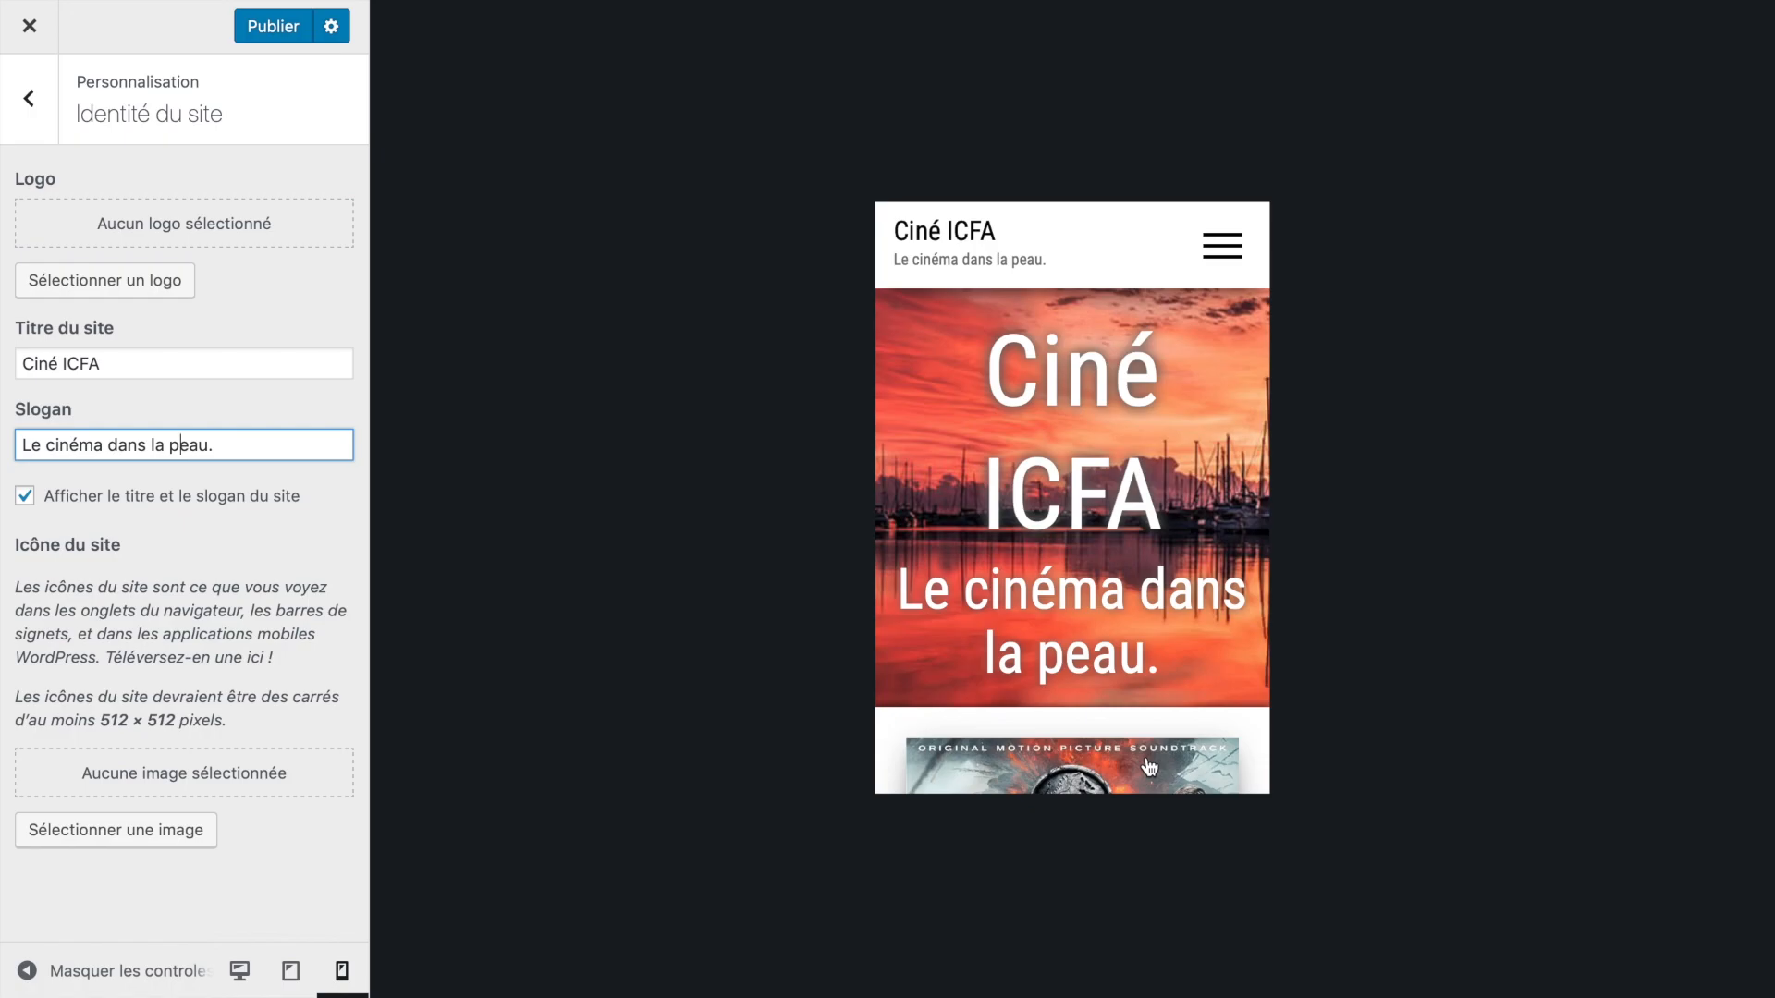
Return the preview to desktop size, publish the customization and close the customizer.
left_click(239, 982)
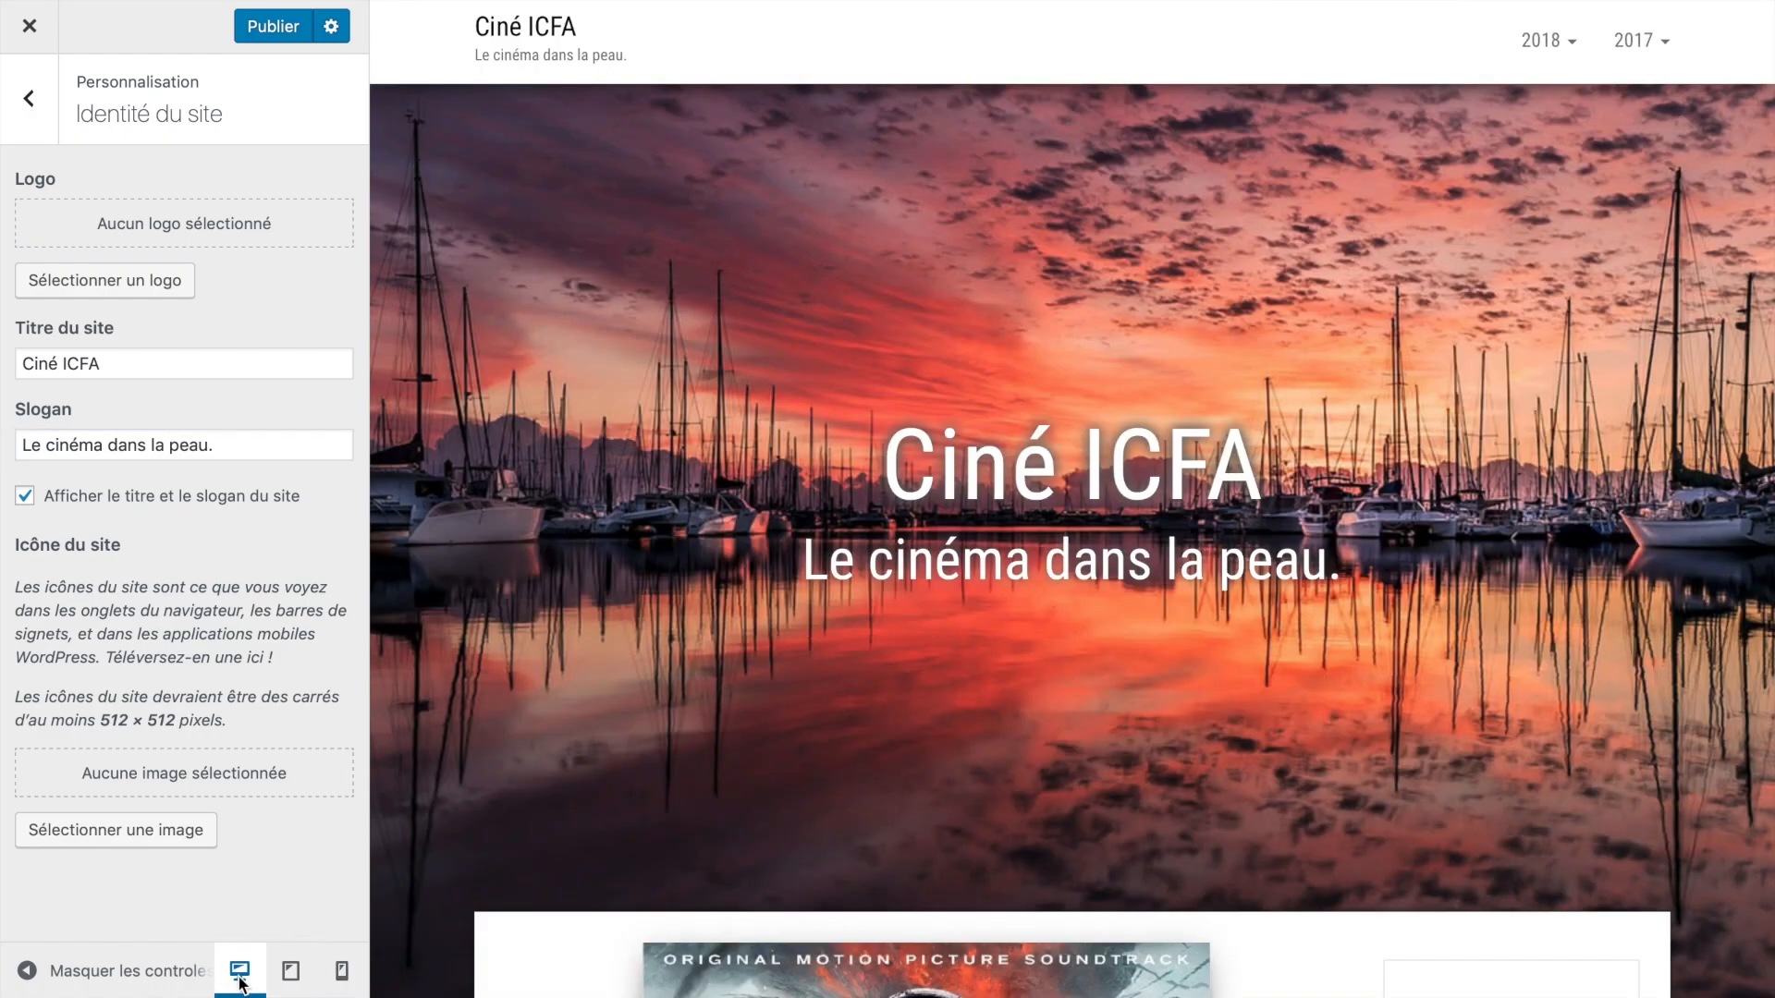
left_click(275, 29)
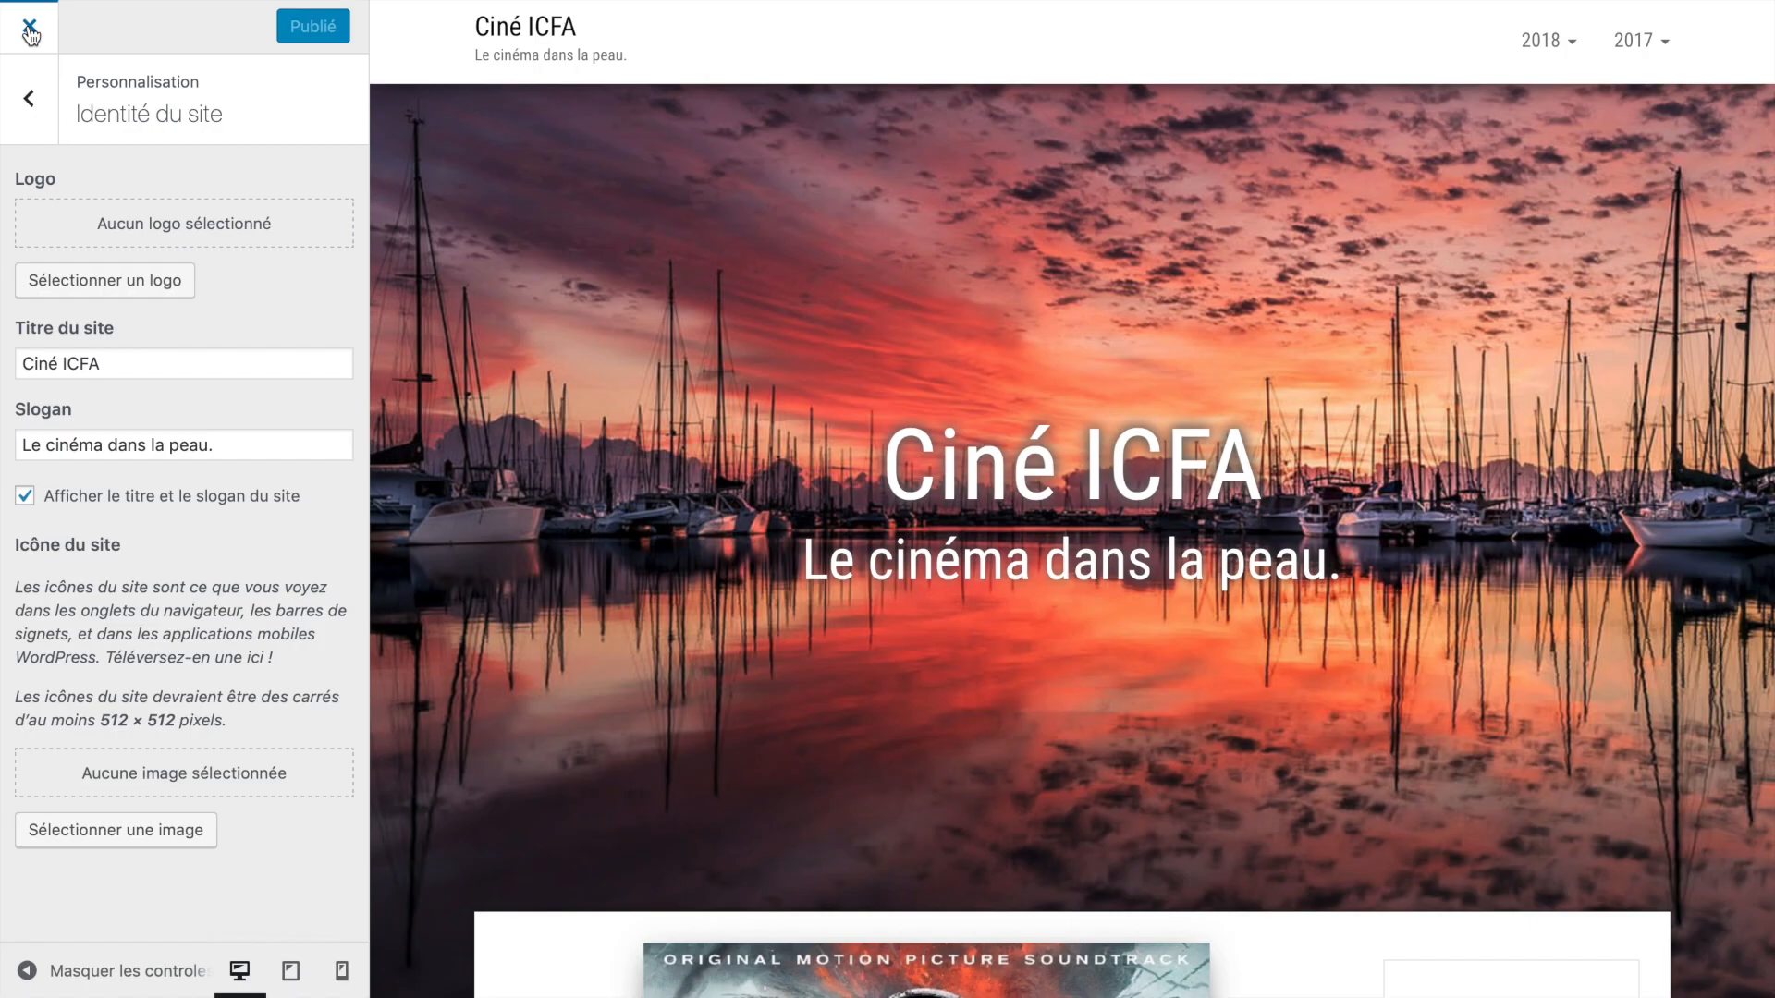
left_click(30, 31)
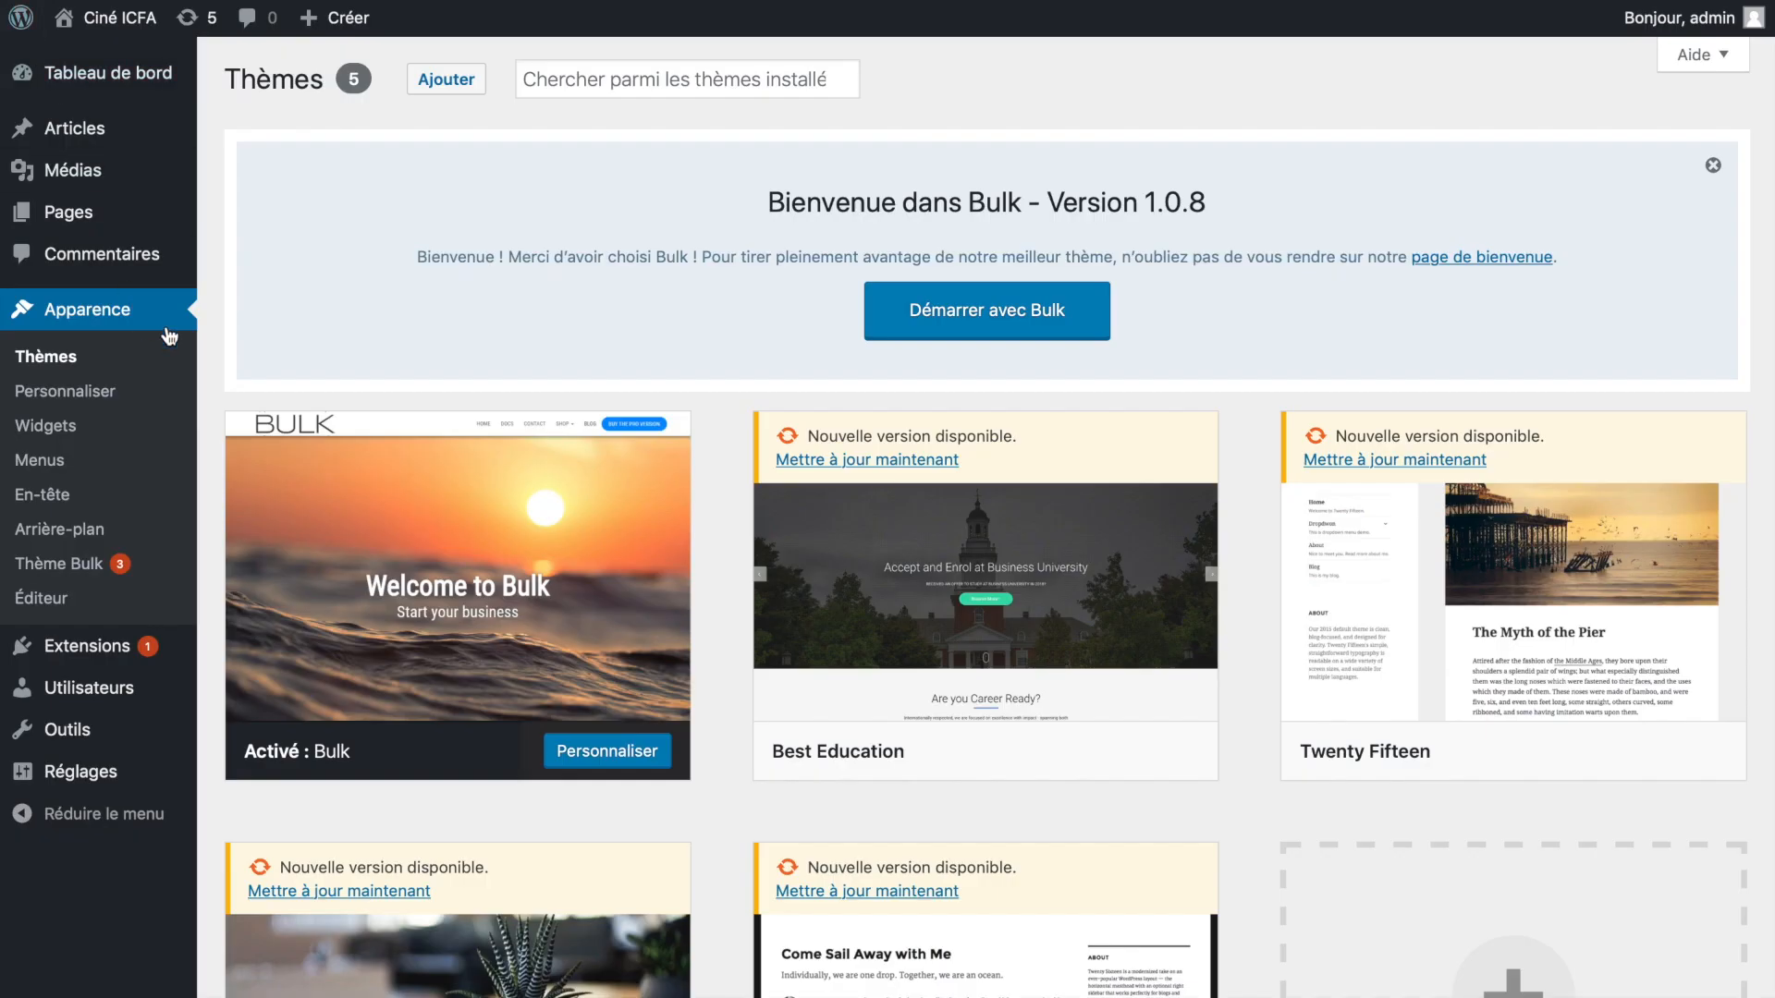
Open the public Ciné ICFA site from the theme management page.
mouse_move(451, 435)
mouse_move(113, 25)
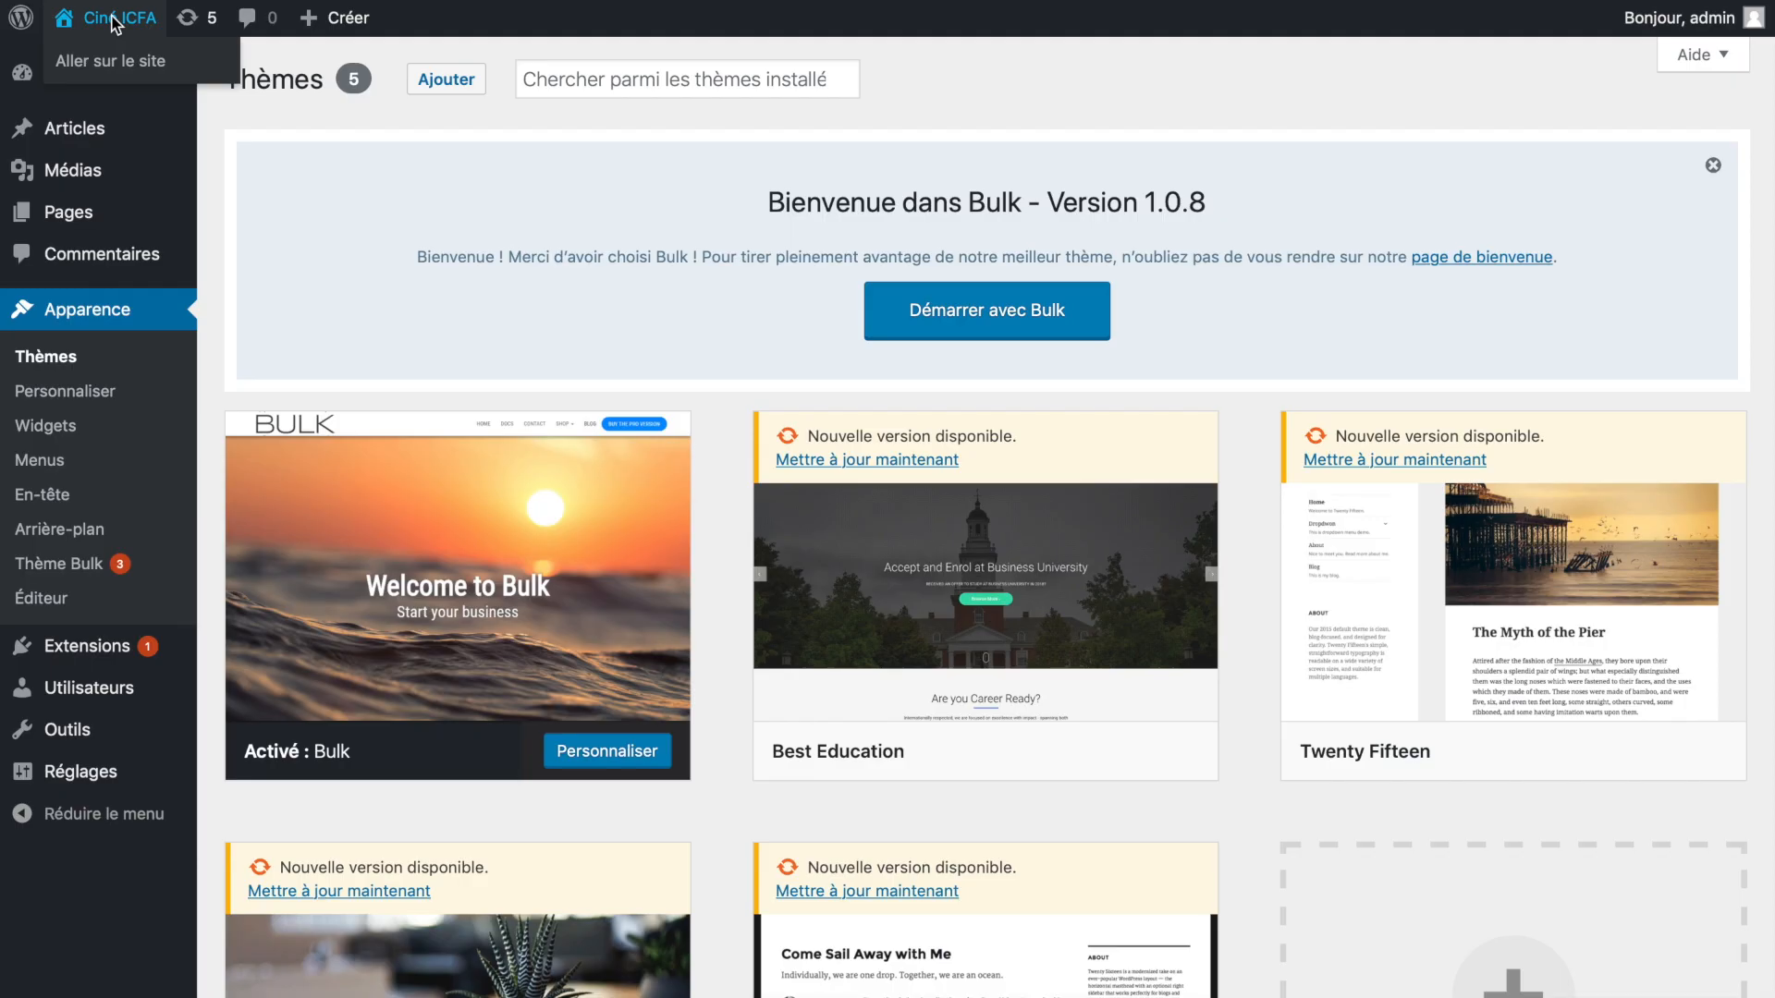
left_click(113, 21)
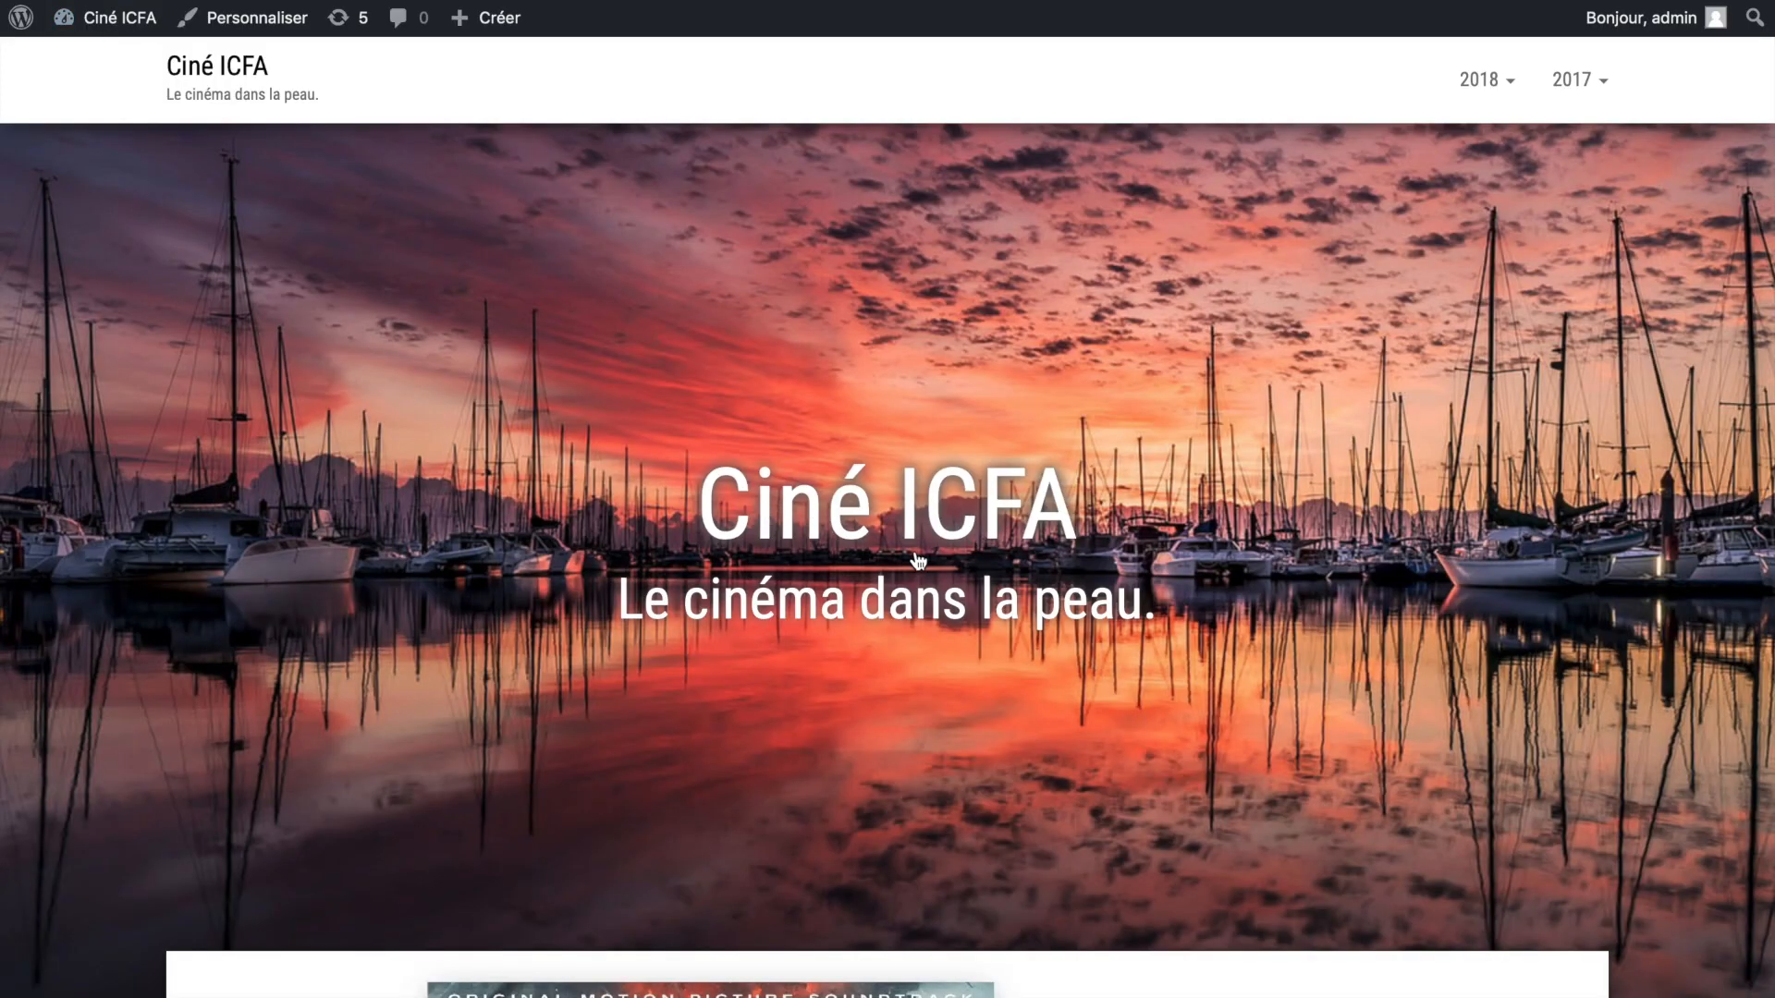
Examine the public home page's header image, title and slogan, articles, sidebar widgets and the 2018 navigation menu.
scroll(822, 571, "down", 10)
scroll(821, 570, "down", 10)
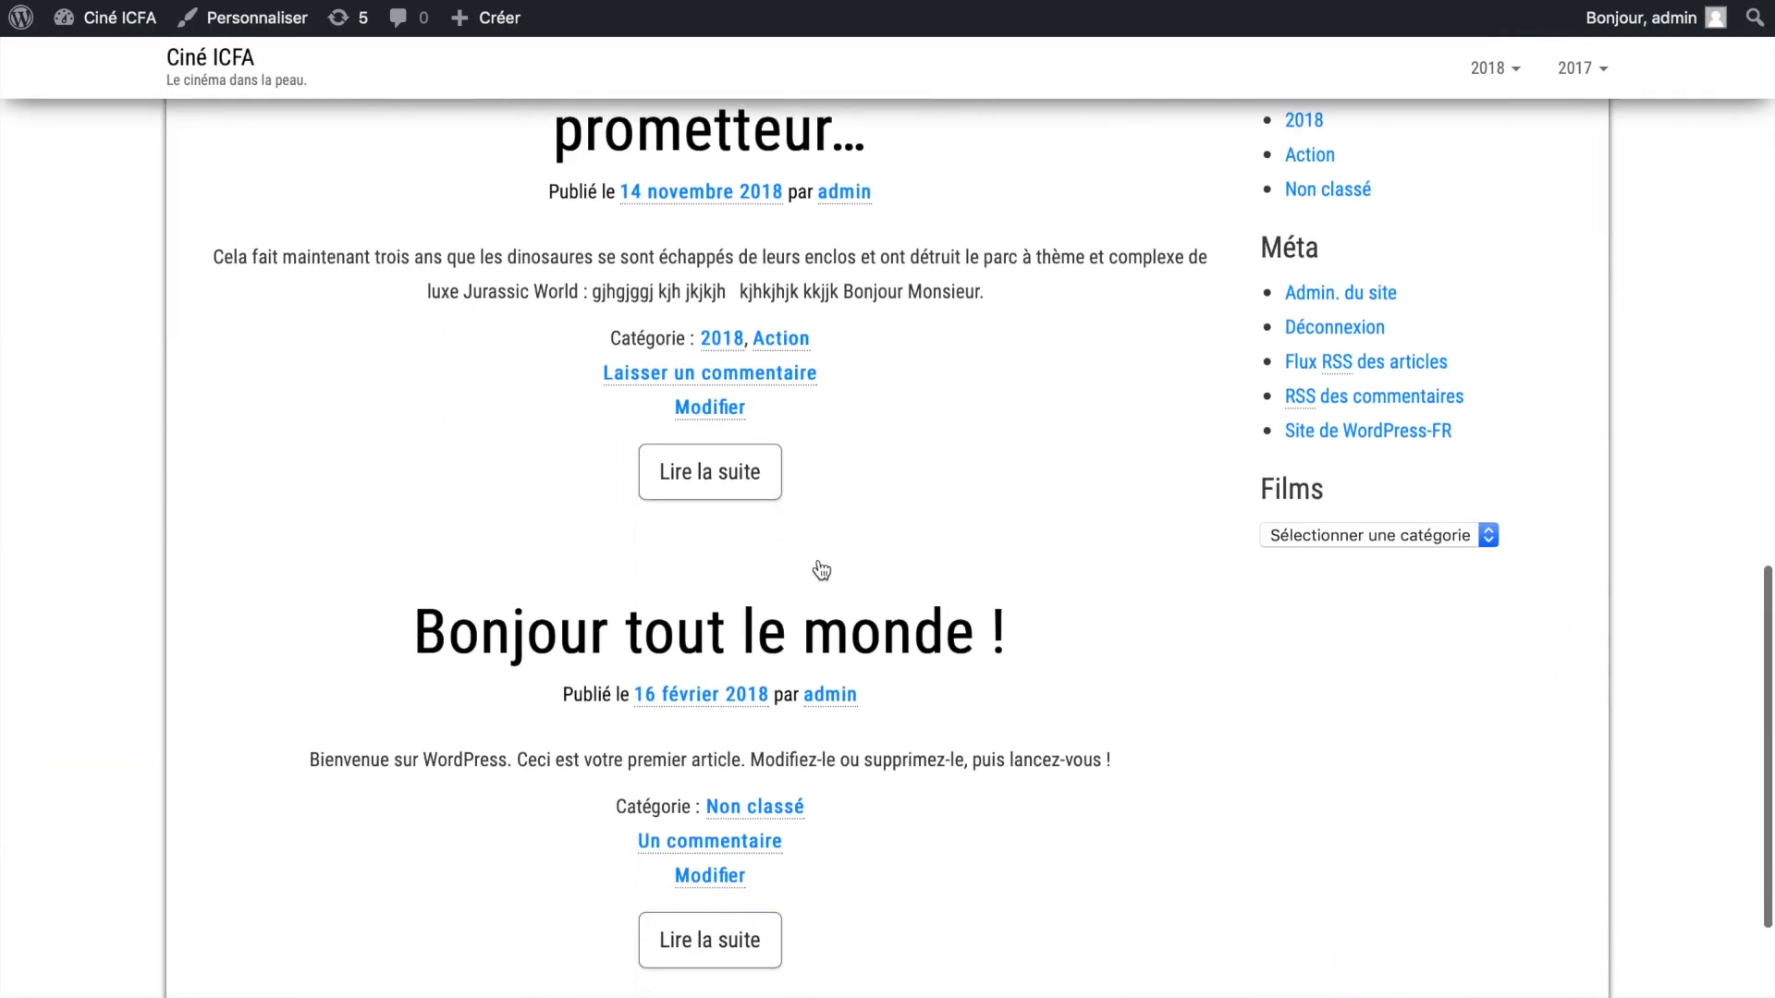
scroll(818, 568, "up", 20)
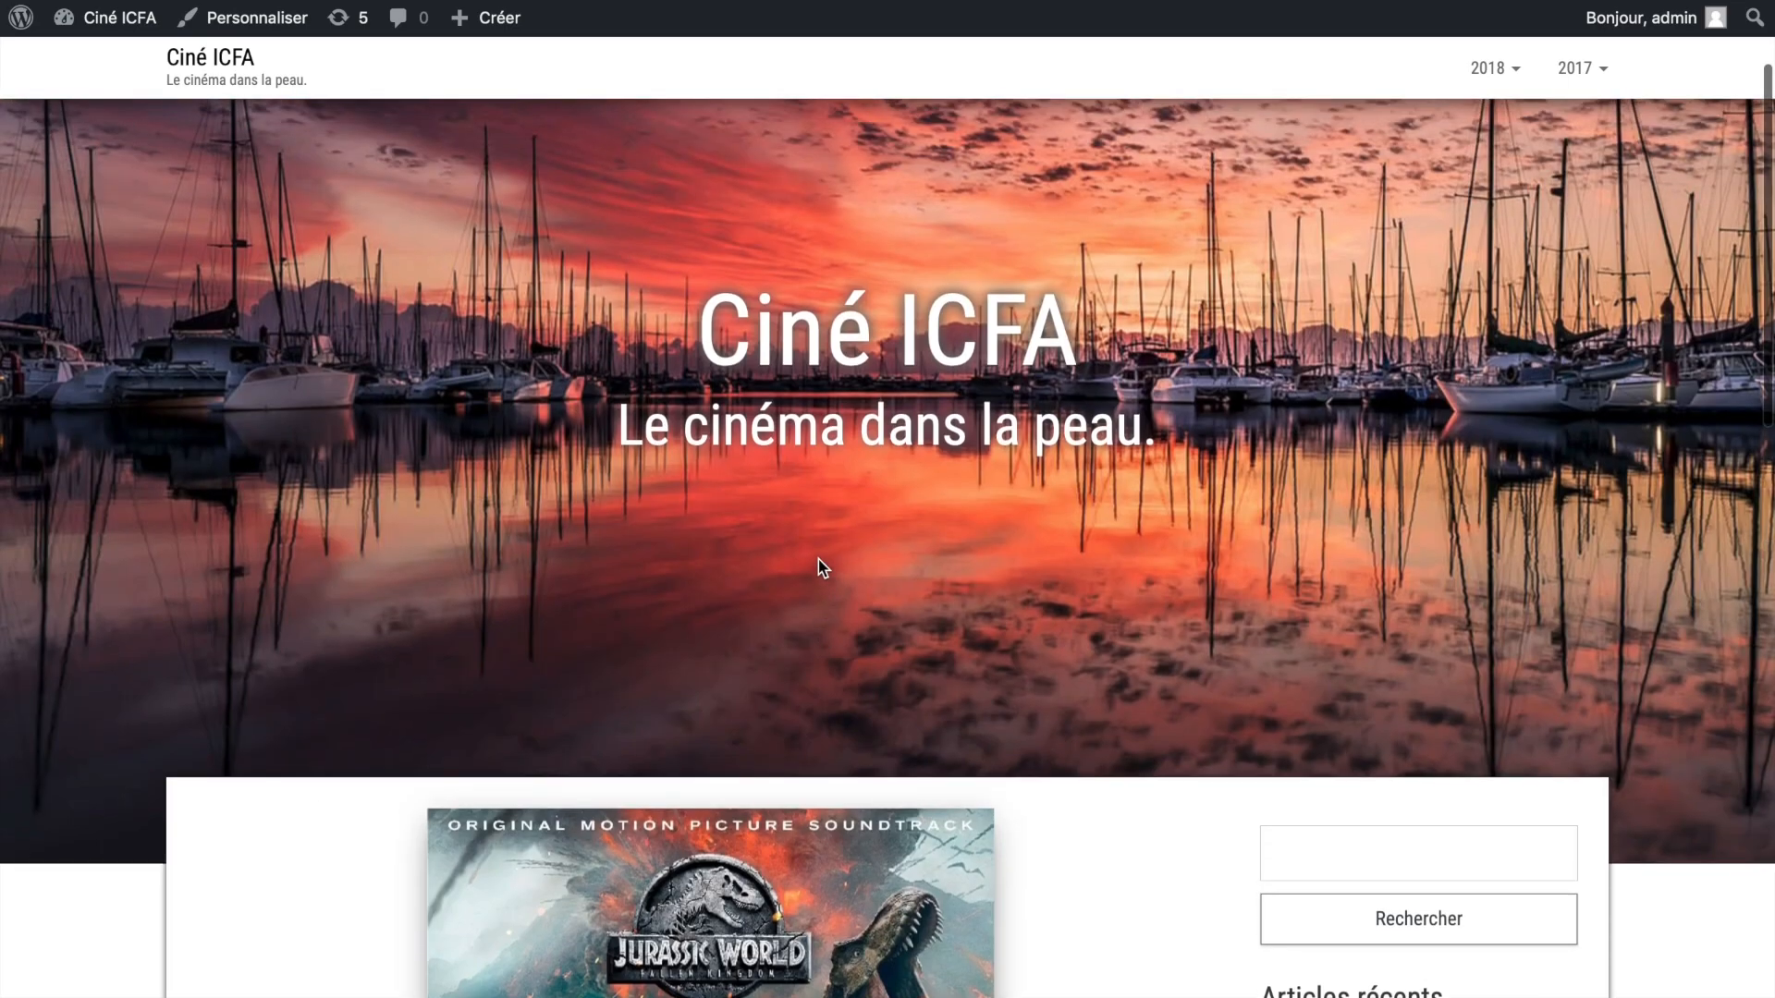
scroll(821, 432, "down", 8)
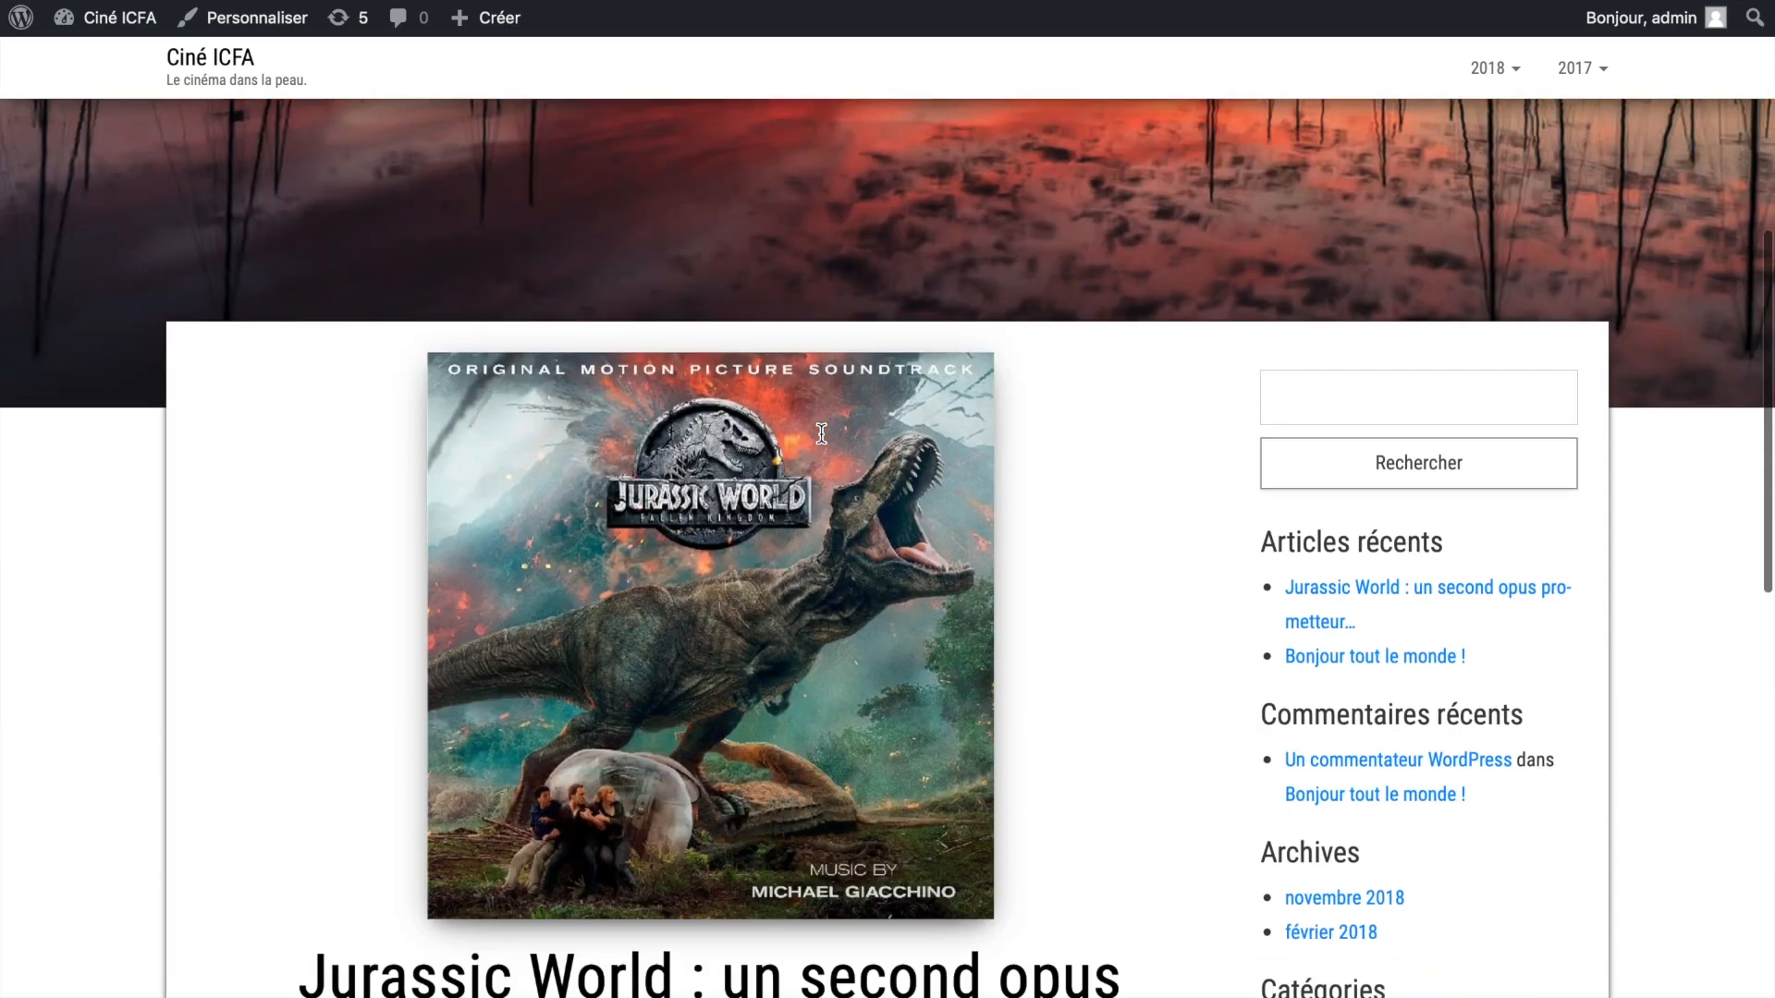
scroll(821, 434, "up", 10)
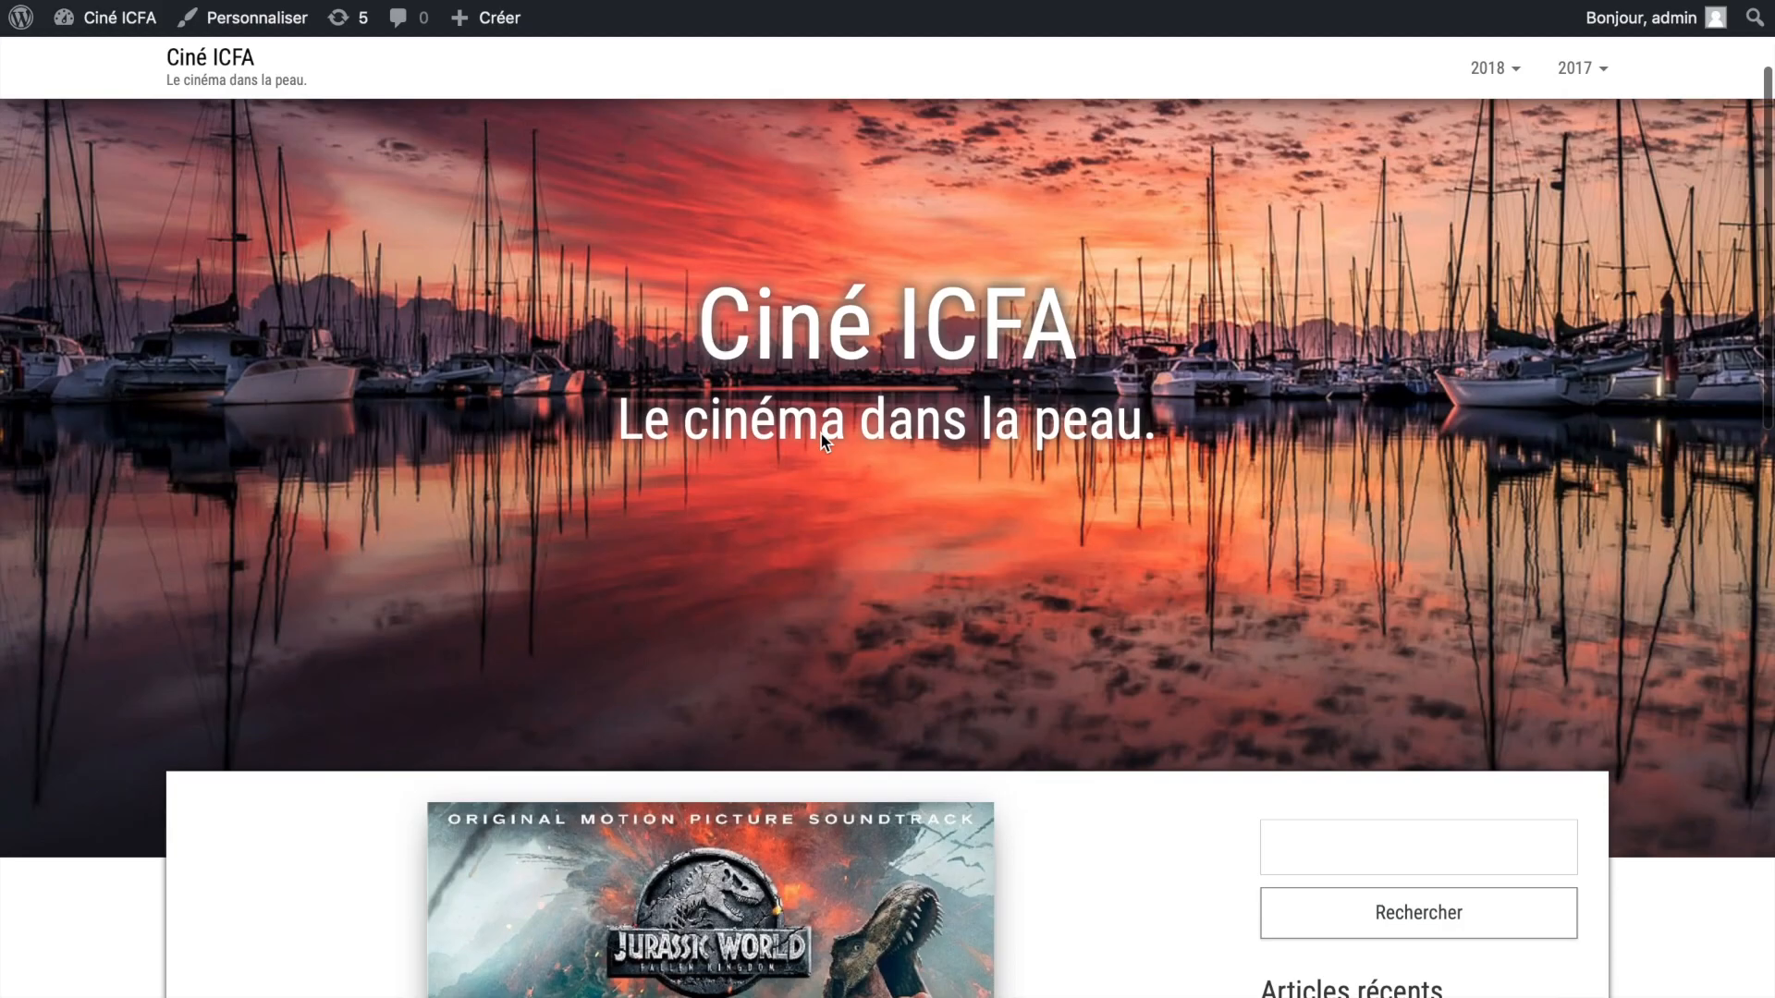
scroll(820, 435, "down", 4)
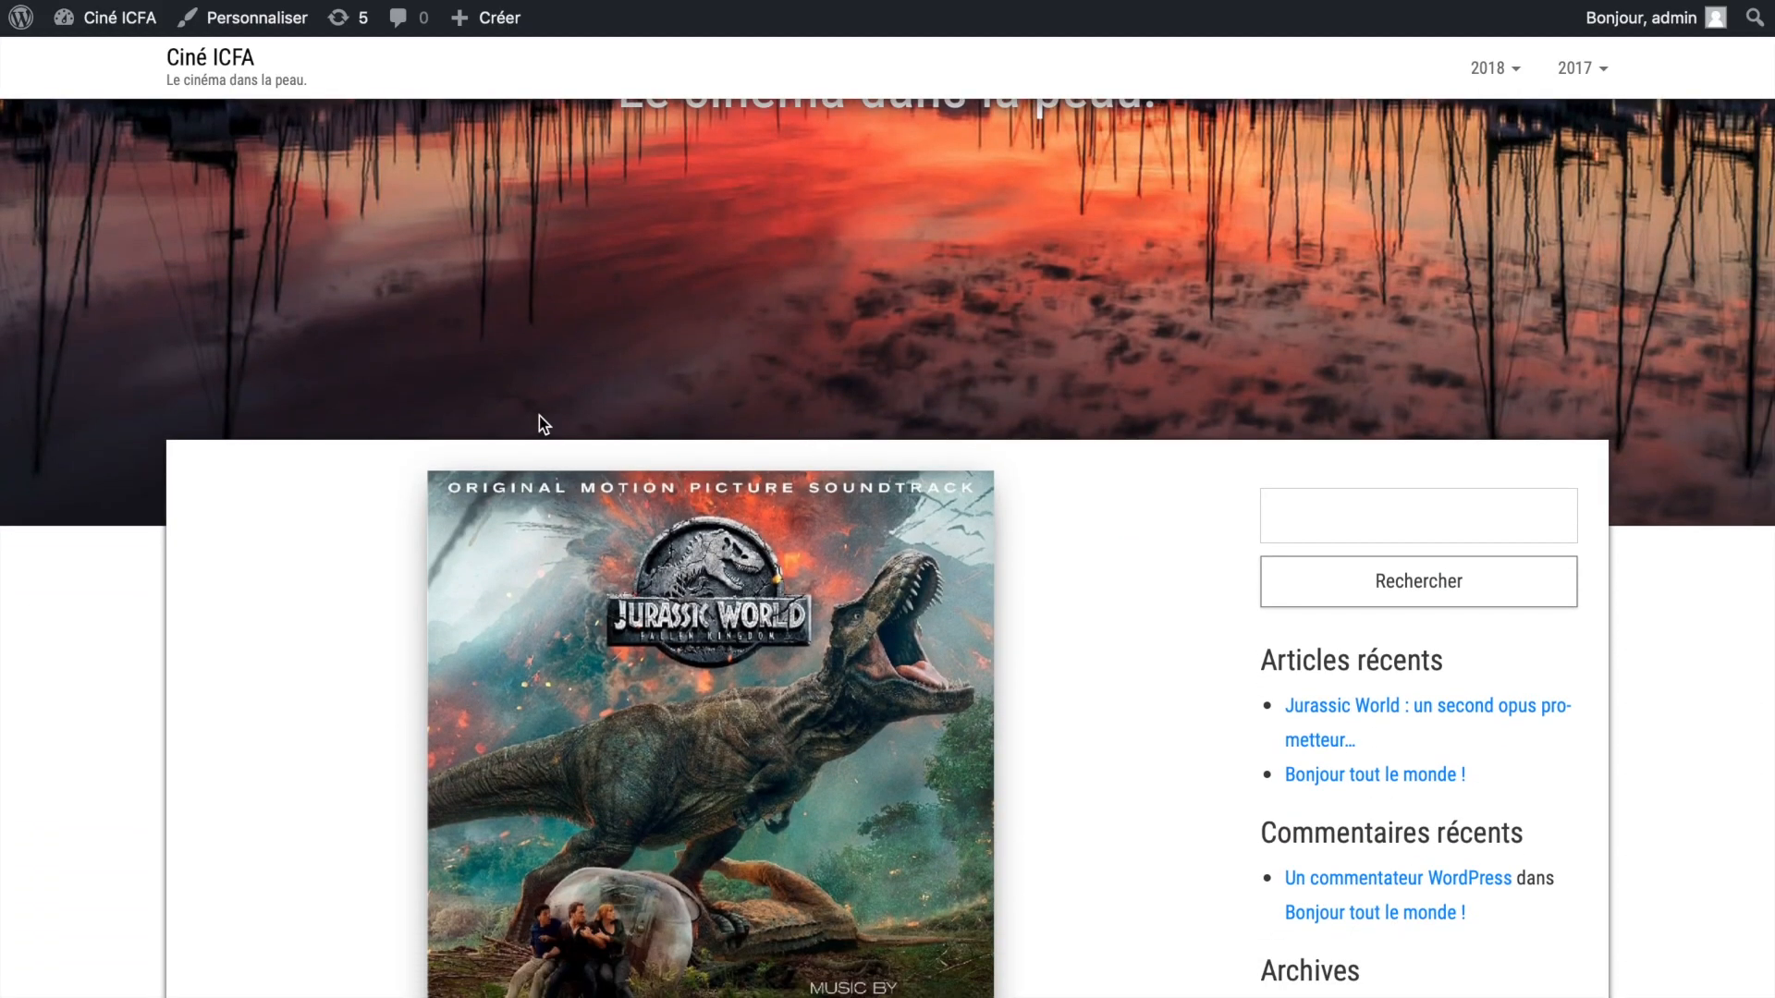
scroll(801, 189, "up", 5)
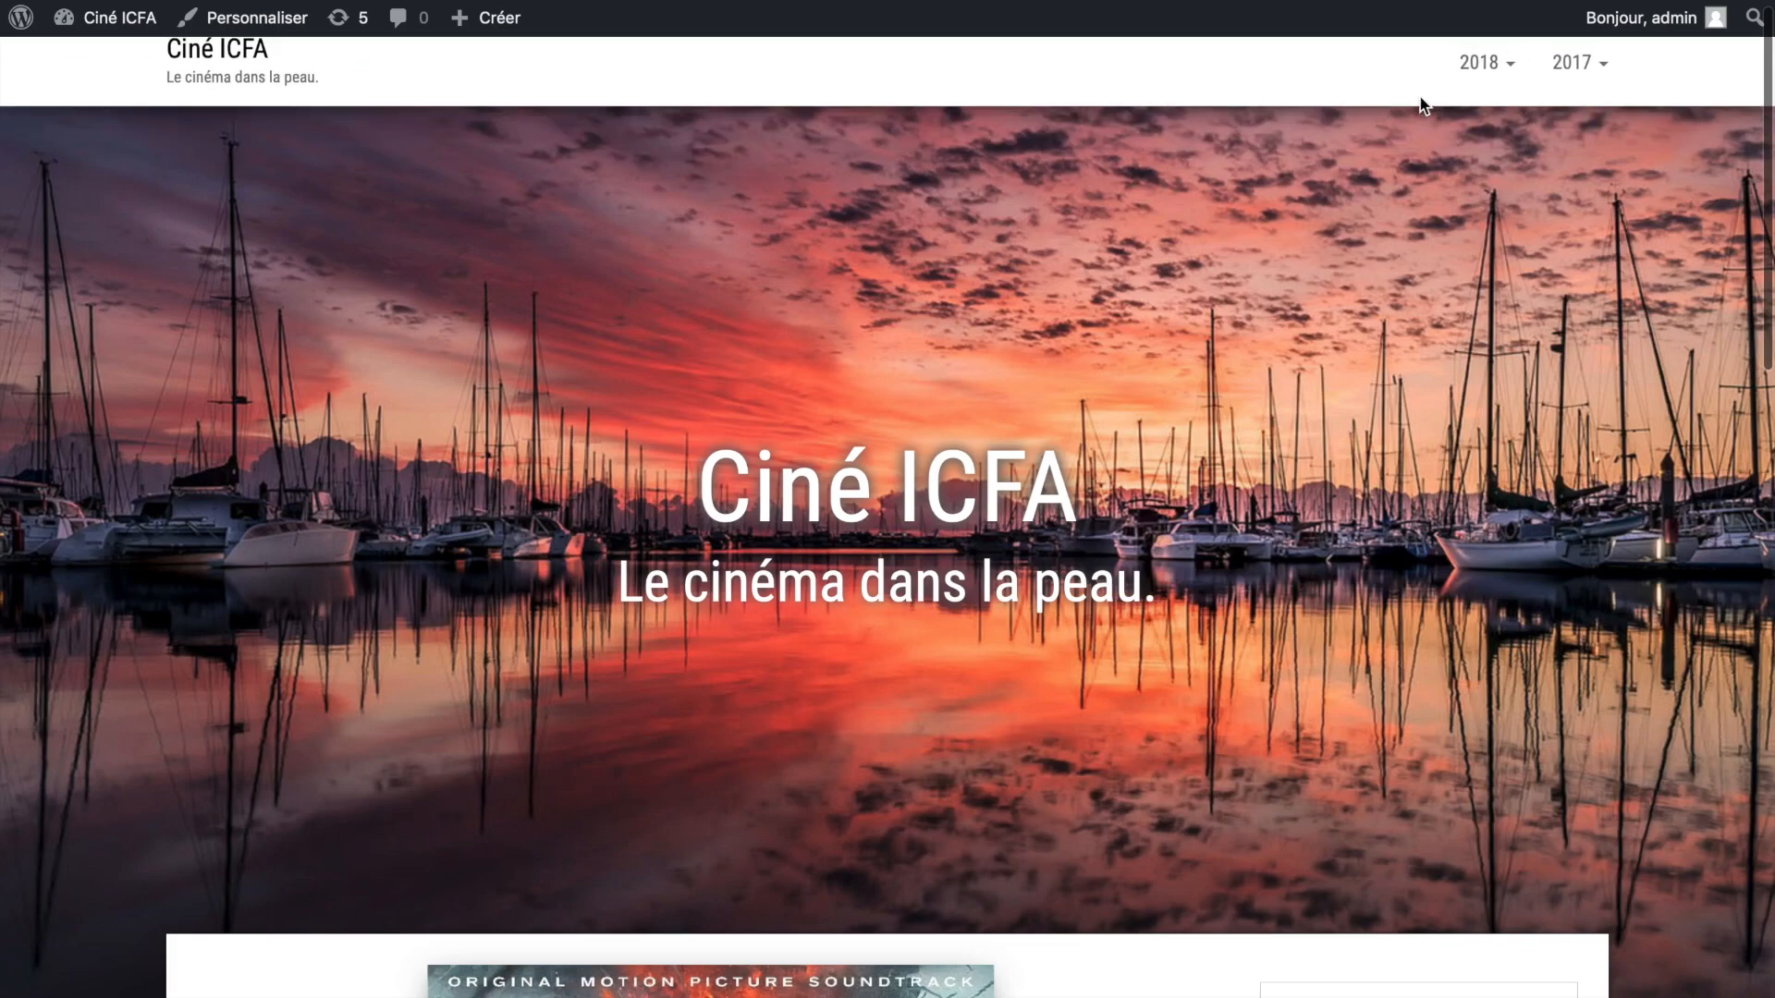
left_click(1489, 85)
mouse_move(857, 1)
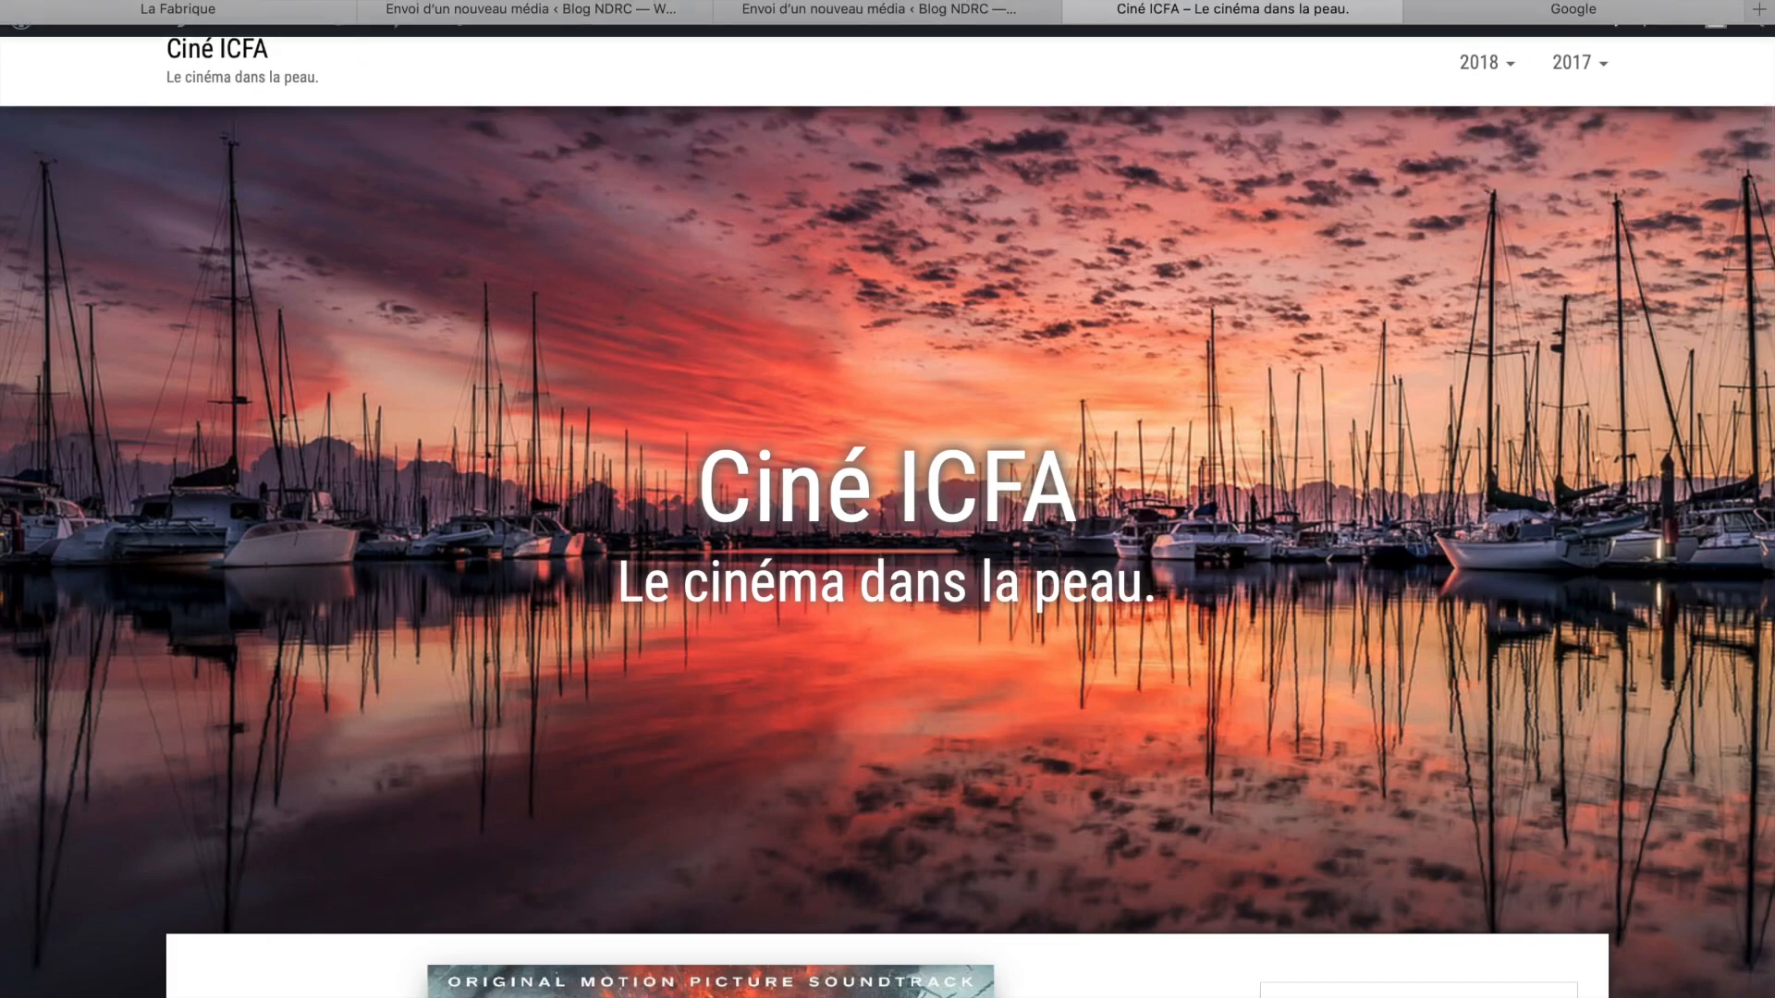